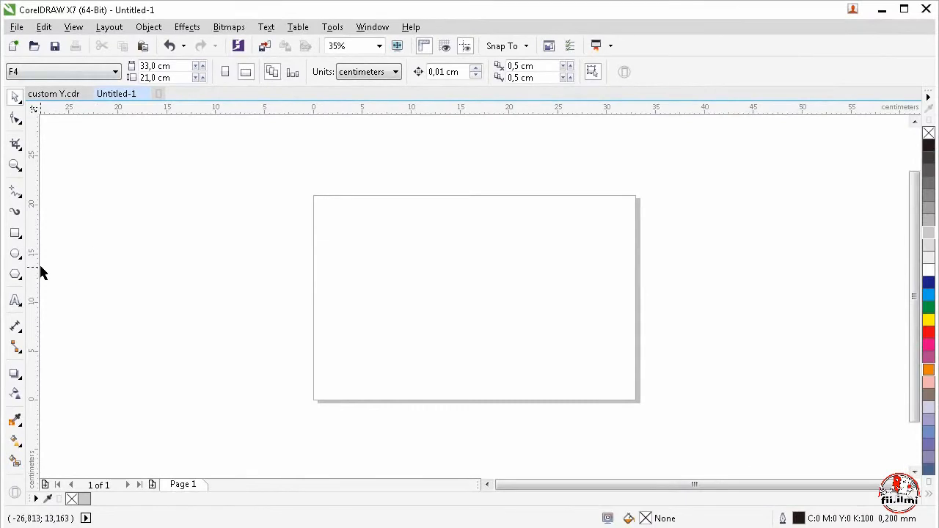
- Draw a rectangle on the page and set its size to 13,75 cm wide by 18,5 cm high
{"action": "left_click", "coordinate": [15, 235]}
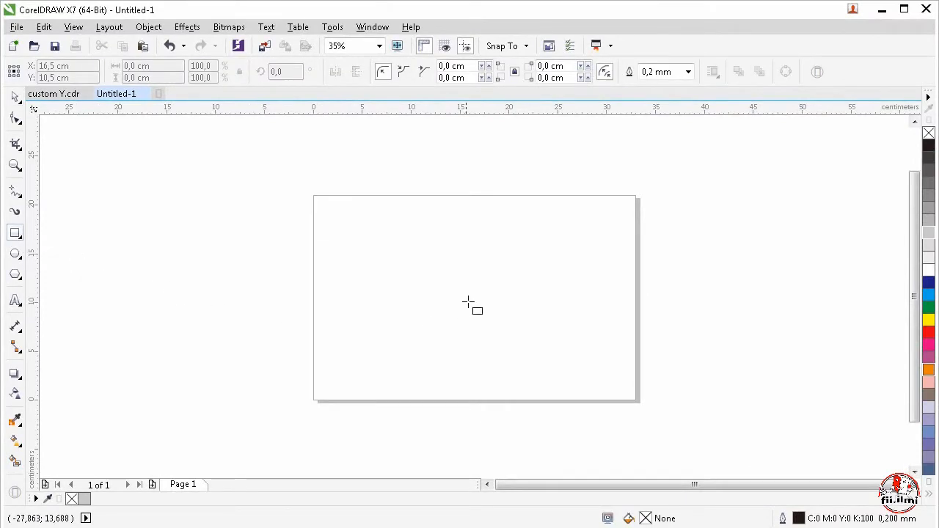
{"action": "left_click_drag", "start_coordinate": [408, 211], "coordinate": [520, 364]}
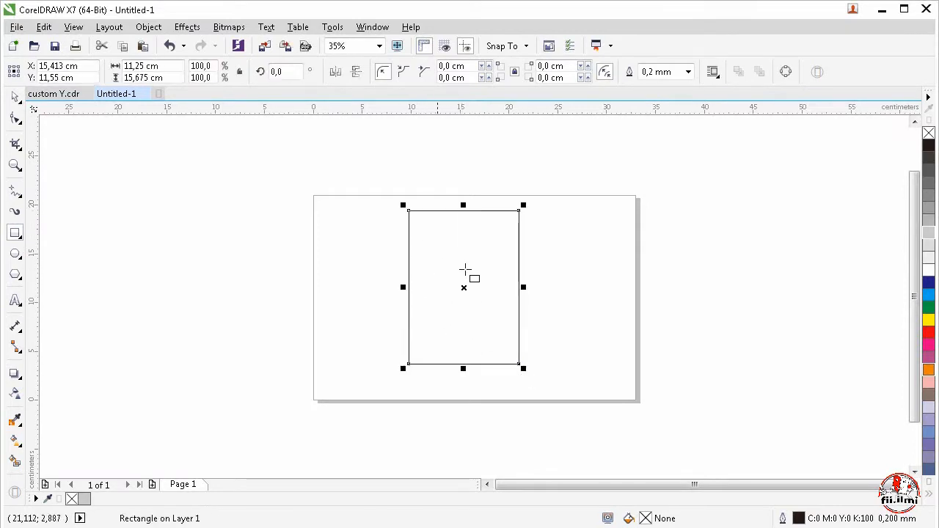
{"action": "double_click", "coordinate": [137, 65]}
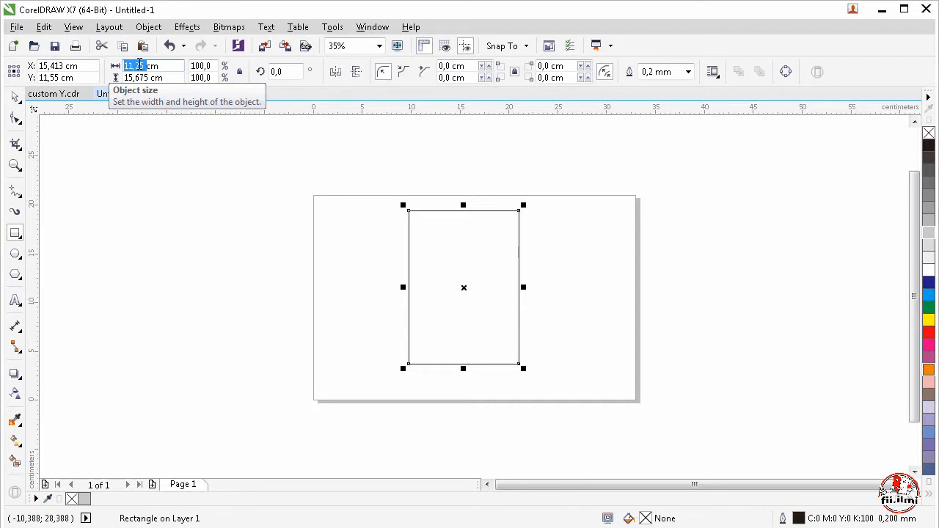
{"action": "type", "text": "13"}
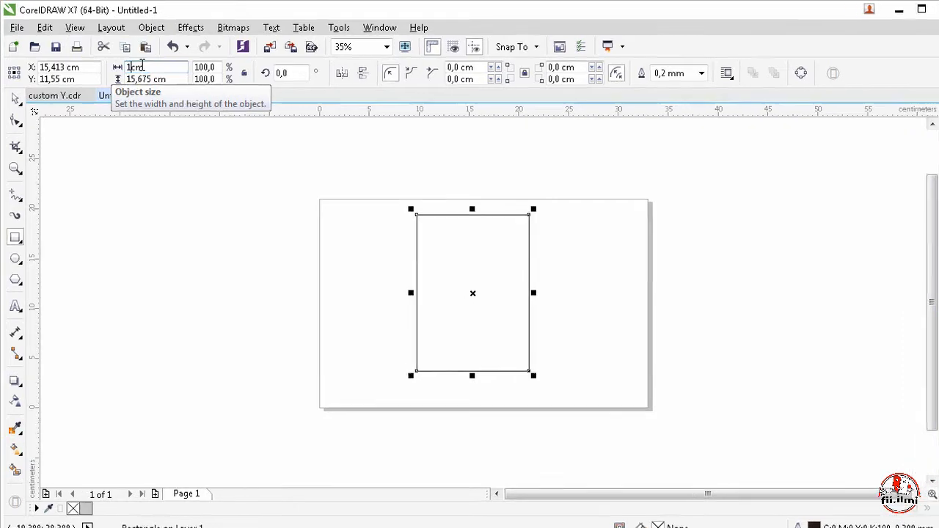
{"action": "type", "text": ","}
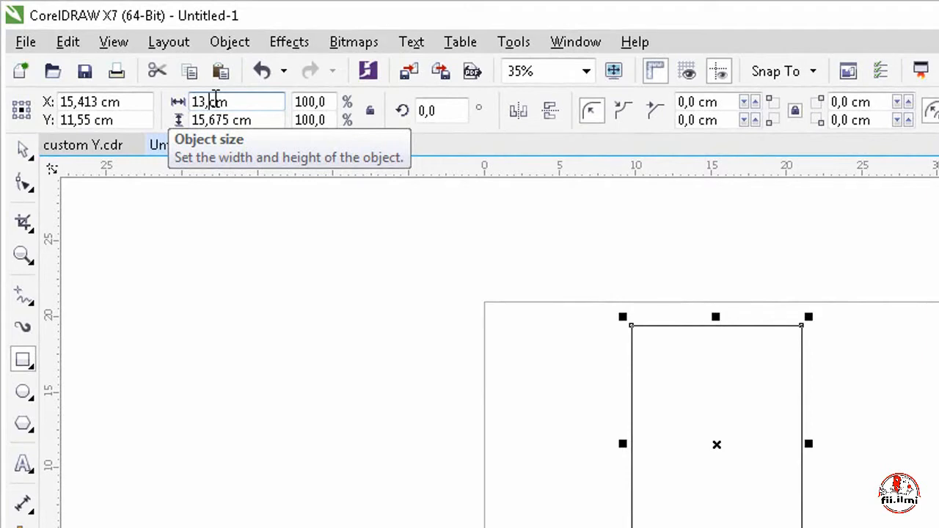
{"action": "type", "text": "75"}
{"action": "key", "text": "Return"}
{"action": "left_click", "coordinate": [212, 123]}
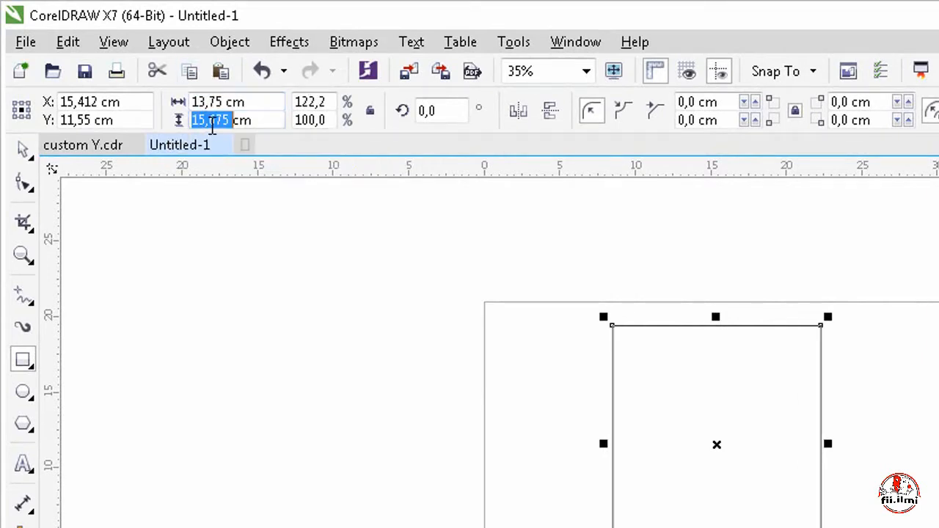
{"action": "type", "text": "1"}
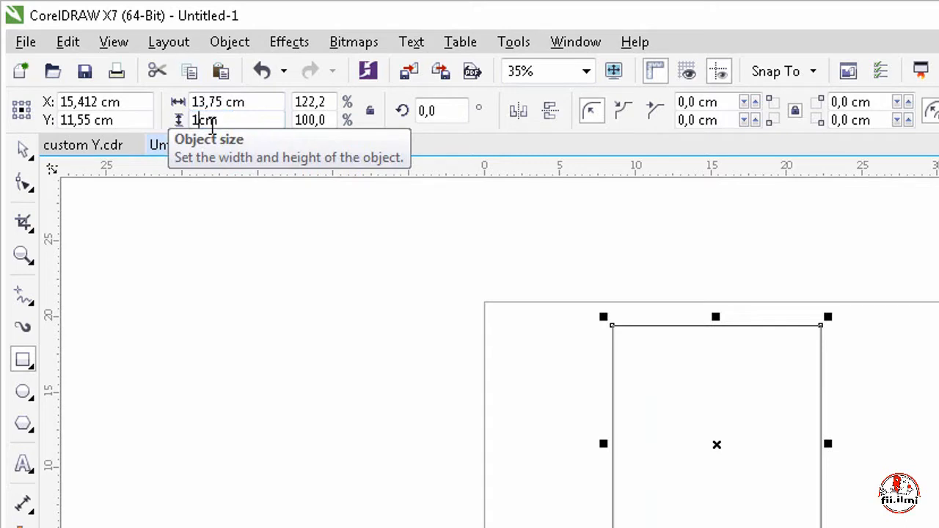
{"action": "type", "text": "8,5"}
{"action": "key", "text": "Return"}
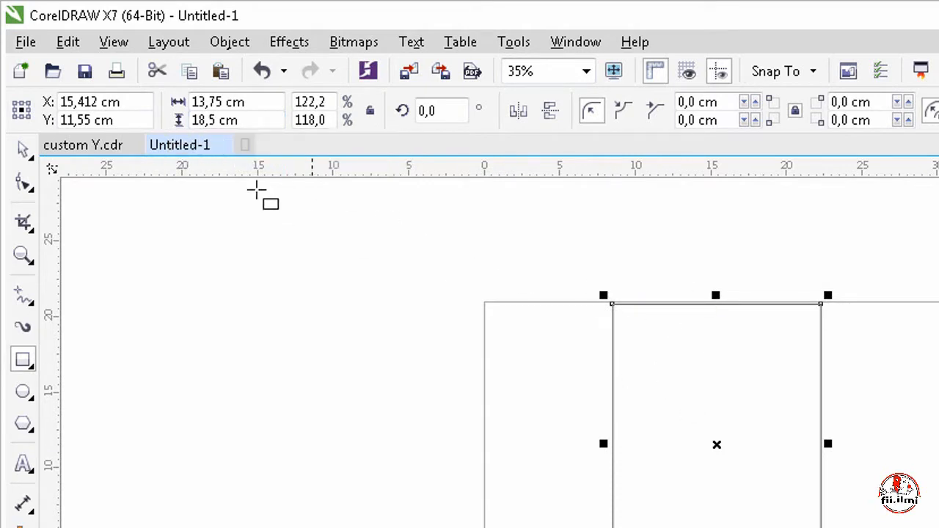
- Move the rectangle to roughly the centre of the page and fill it with cyan (C:100)
{"action": "left_click", "coordinate": [21, 151]}
{"action": "left_click_drag", "start_coordinate": [725, 401], "coordinate": [740, 417]}
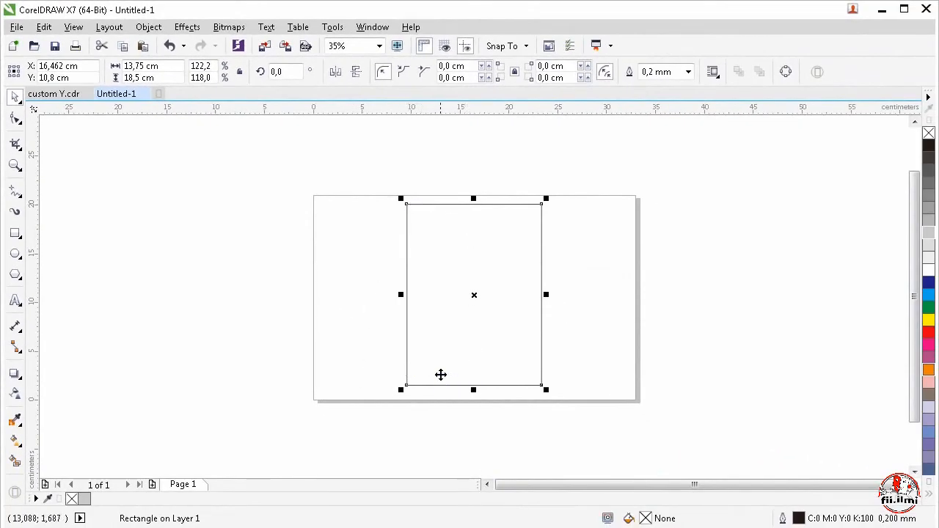
{"action": "left_click", "coordinate": [14, 235]}
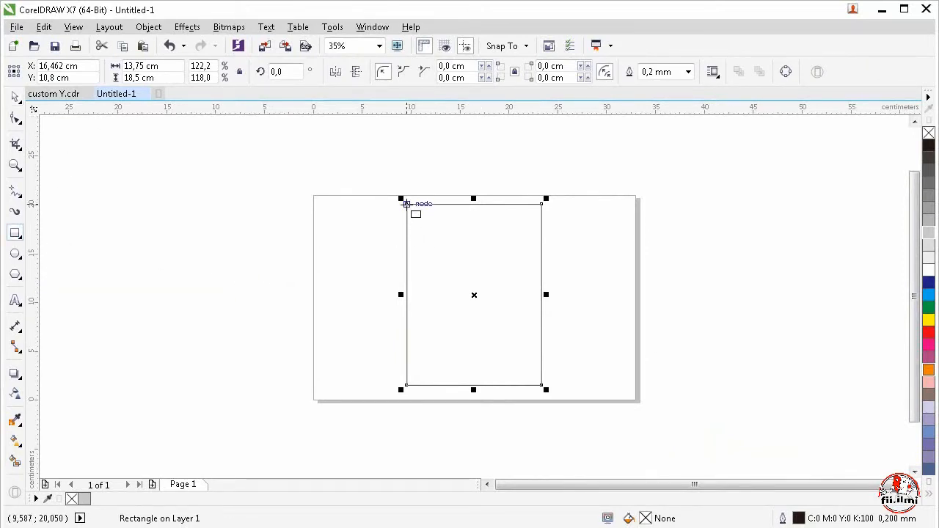
{"action": "left_click", "coordinate": [929, 295]}
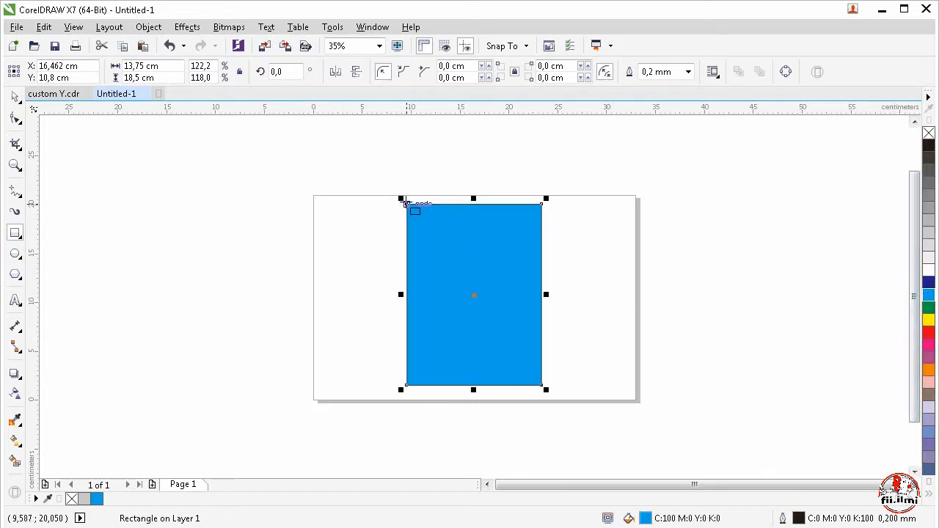
- Draw a rectangle from the cyan rectangle's upper-left corner to its lower-edge midpoint and open the Position transformation settings
{"action": "mouse_move", "coordinate": [406, 205]}
{"action": "left_mouse_down"}
{"action": "mouse_move", "coordinate": [477, 285]}
{"action": "mouse_move", "coordinate": [482, 379]}
{"action": "mouse_move", "coordinate": [474, 385]}
{"action": "left_mouse_up"}
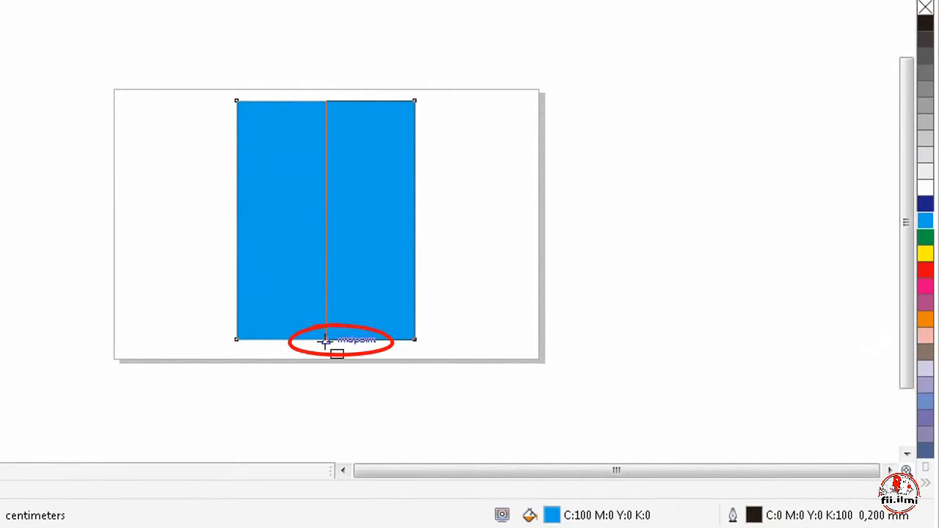
{"action": "left_click_drag", "start_coordinate": [325, 341], "coordinate": [325, 341]}
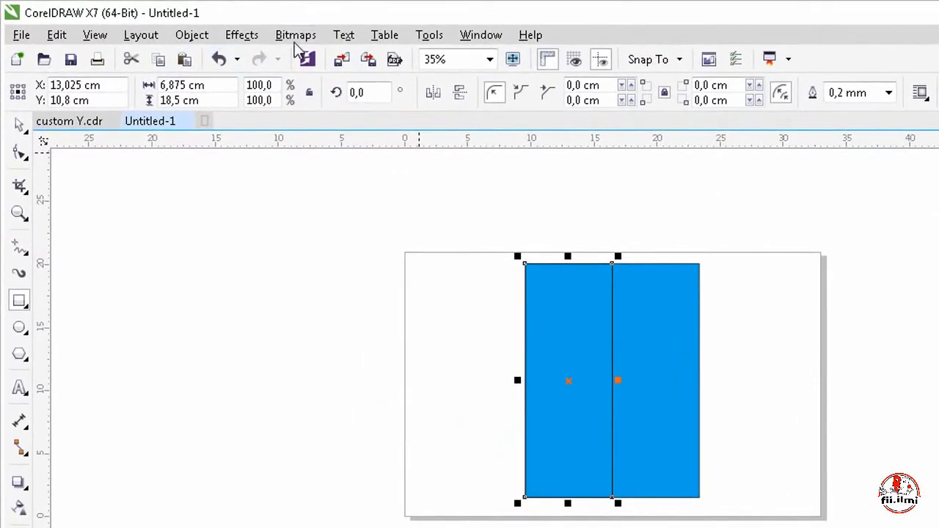
{"action": "left_click", "coordinate": [192, 36]}
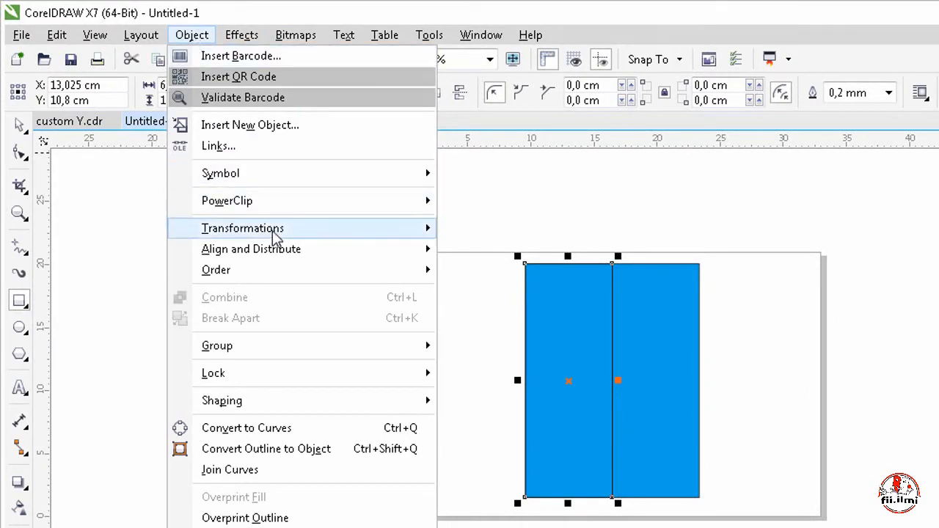
{"action": "mouse_move", "coordinate": [273, 233]}
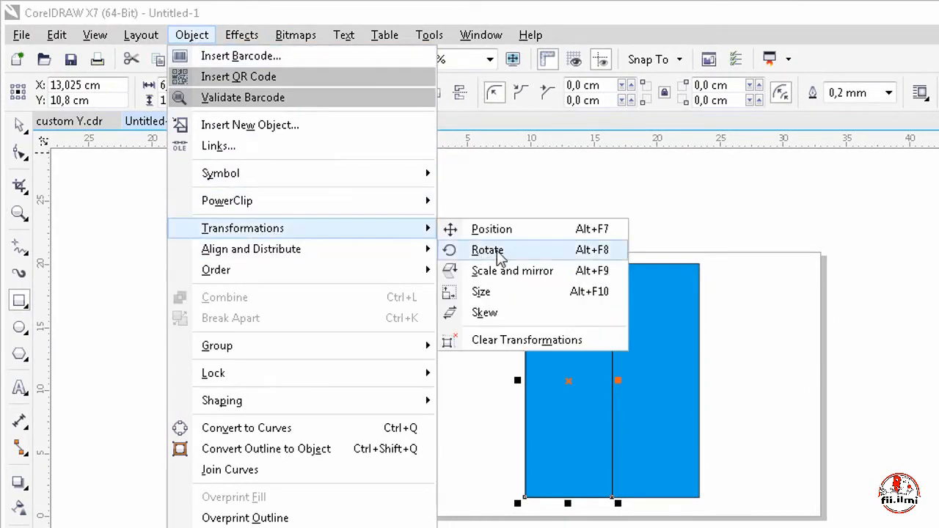
{"action": "left_click", "coordinate": [533, 231]}
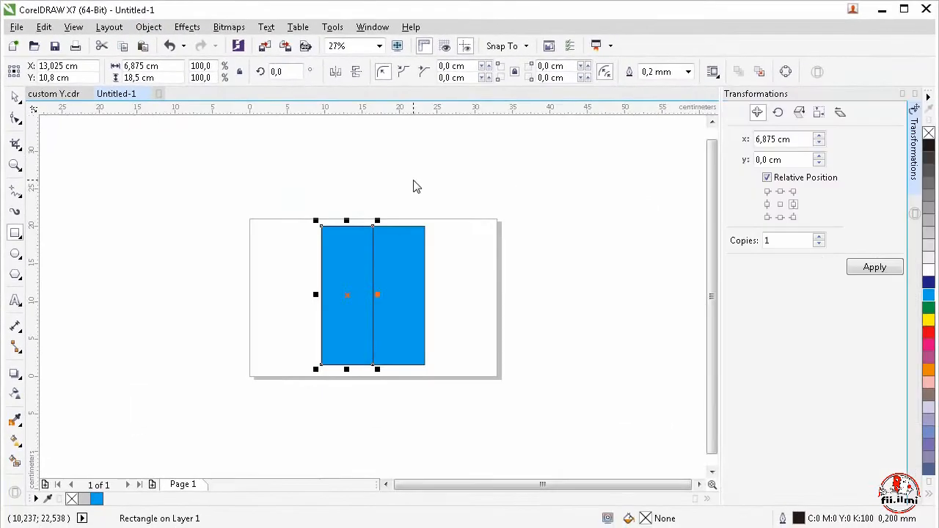
- Fill the half-width rectangle with 50% black and place one copy directly to its left, offset -6,875 cm horizontally
{"action": "left_click", "coordinate": [15, 96]}
{"action": "left_click", "coordinate": [932, 211]}
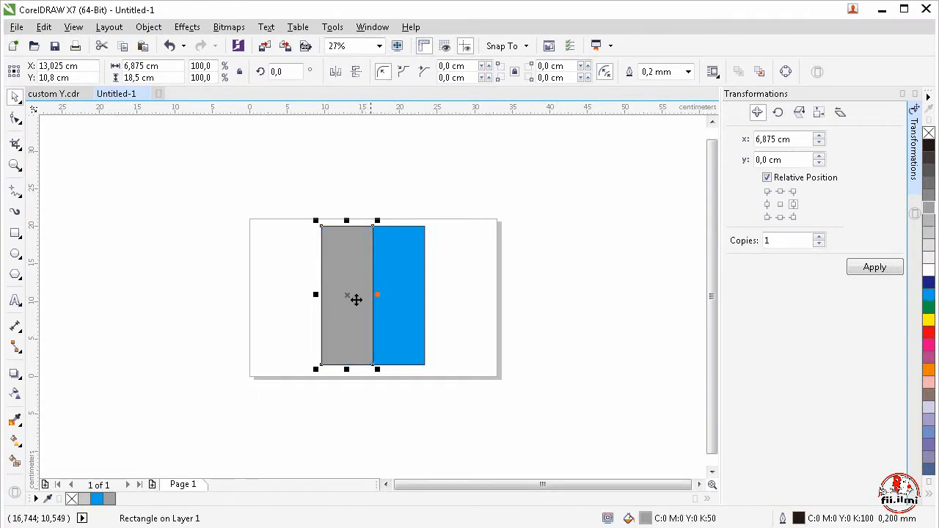
{"action": "left_click", "coordinate": [768, 206]}
{"action": "left_click", "coordinate": [780, 205]}
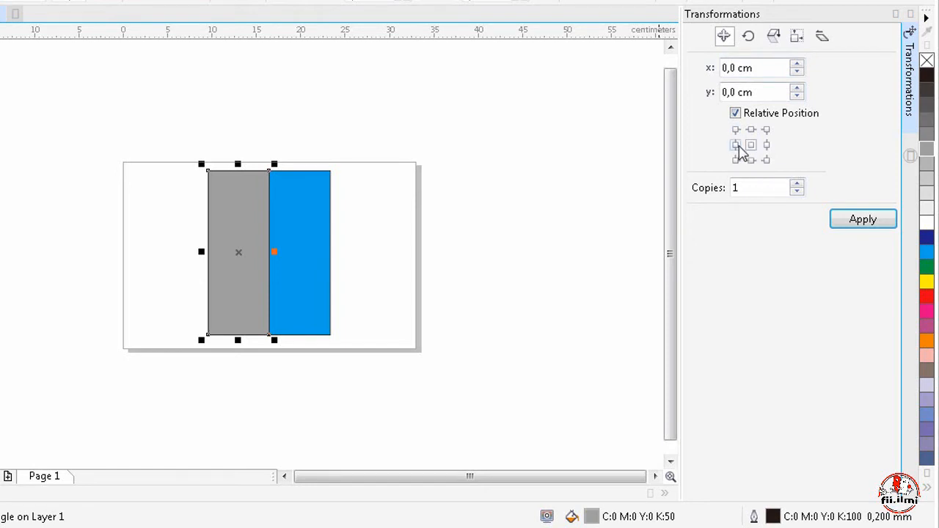
{"action": "left_click", "coordinate": [735, 145]}
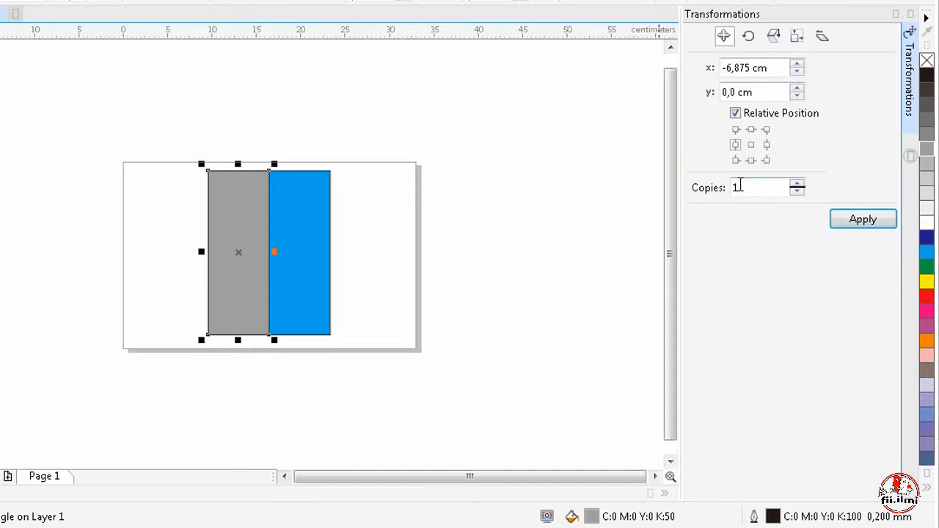
{"action": "left_click", "coordinate": [859, 219]}
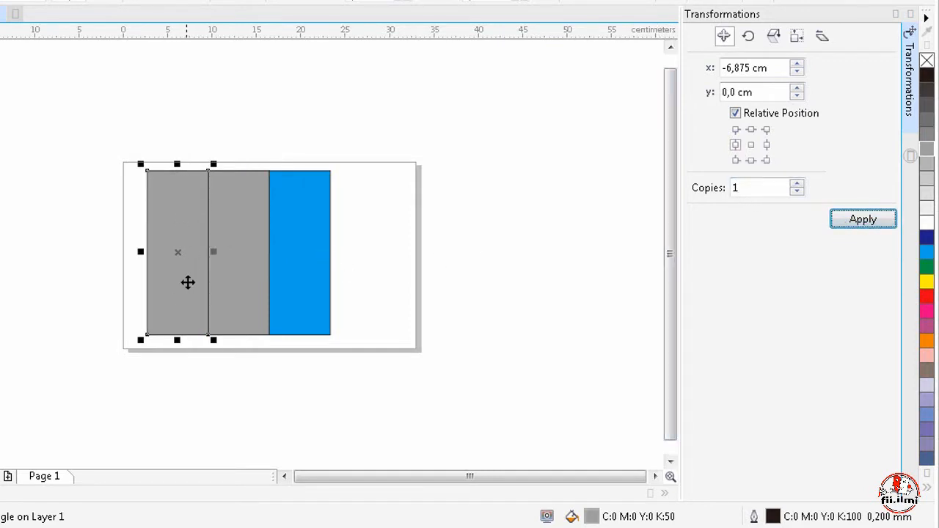
- Place two successive copies of the original half-width grey rectangle to its right, each offset 6,875 cm horizontally
{"action": "left_click", "coordinate": [257, 262]}
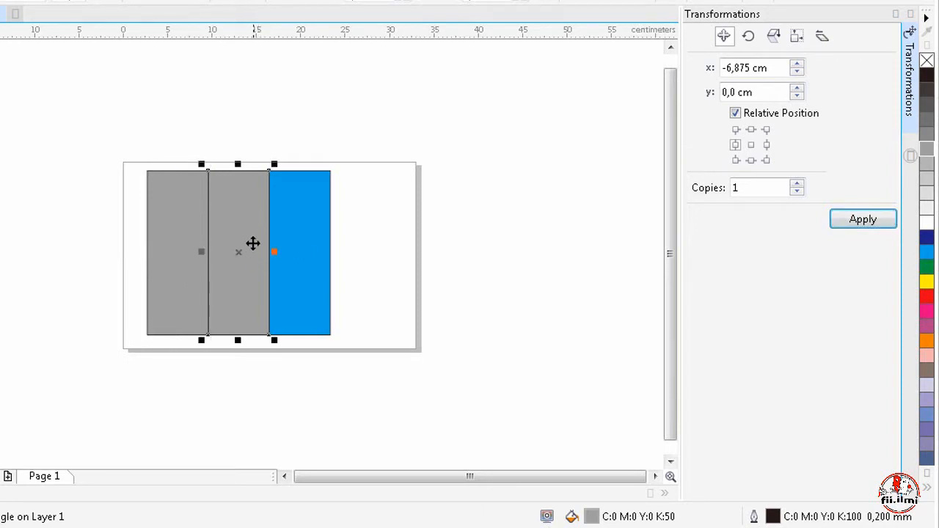
{"action": "left_click", "coordinate": [765, 146]}
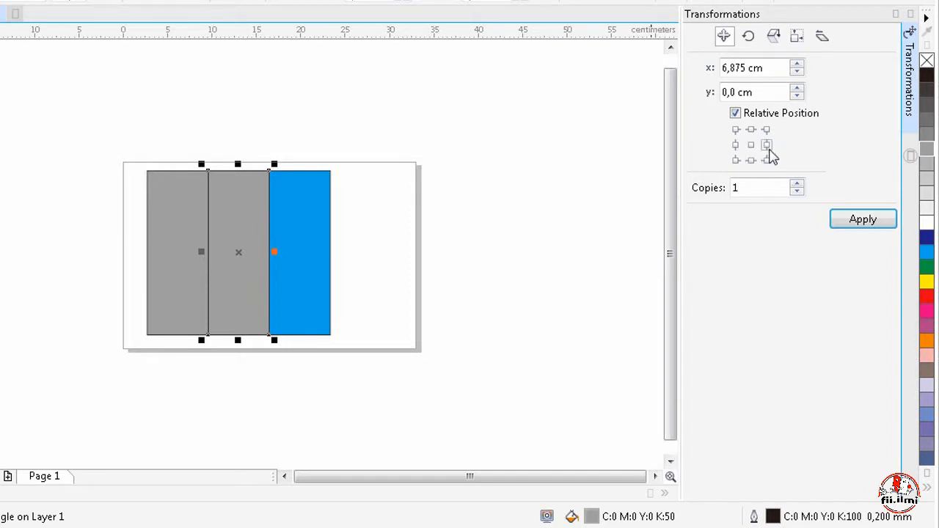
{"action": "left_click", "coordinate": [884, 222]}
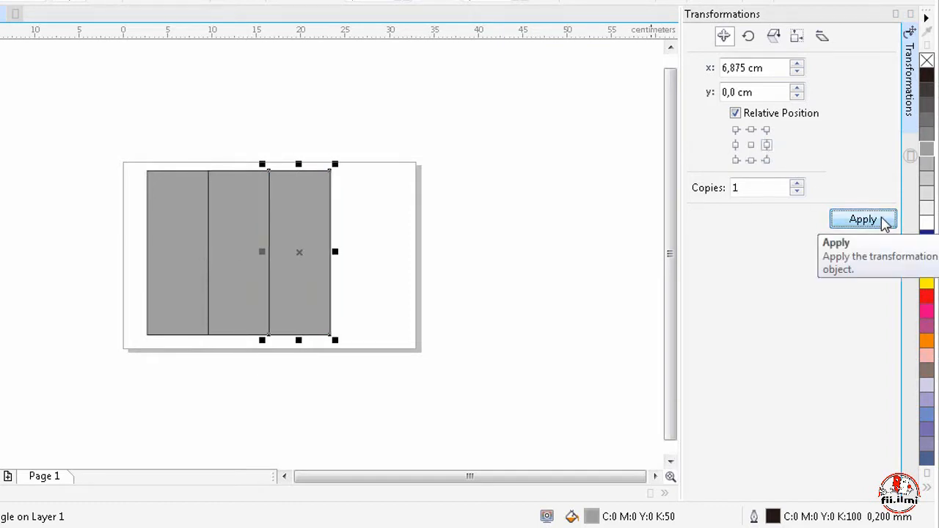
{"action": "left_click", "coordinate": [884, 220]}
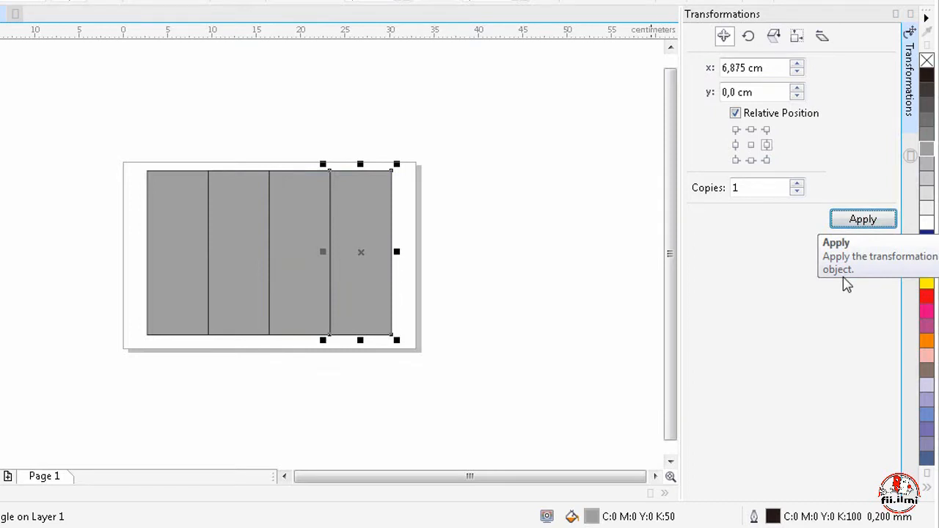
- Delete the two middle grey rectangles covering the cyan rectangle
{"action": "left_click", "coordinate": [228, 227]}
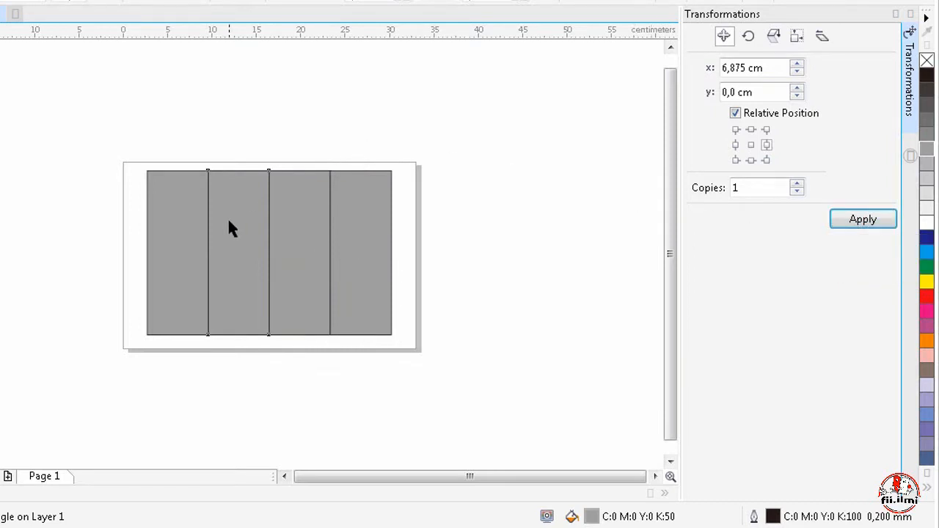
{"action": "key", "text": "Delete"}
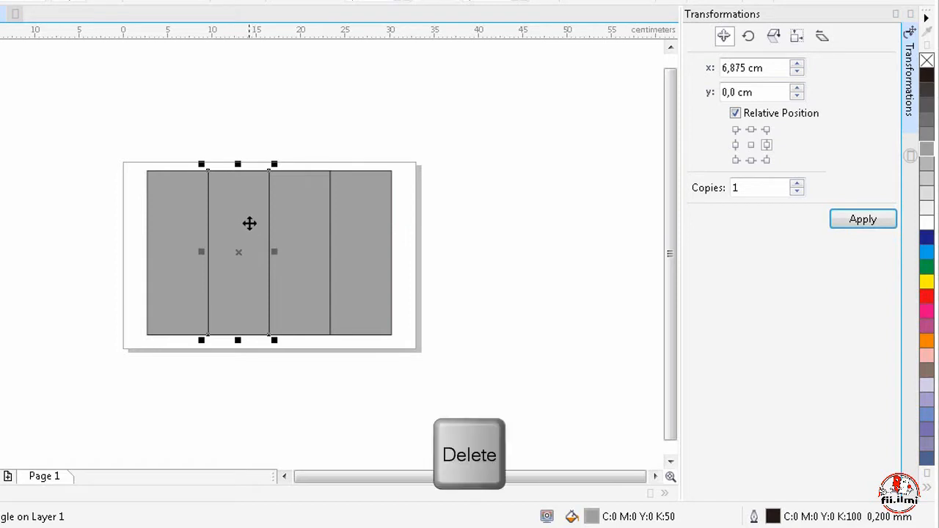
{"action": "key", "text": "Delete"}
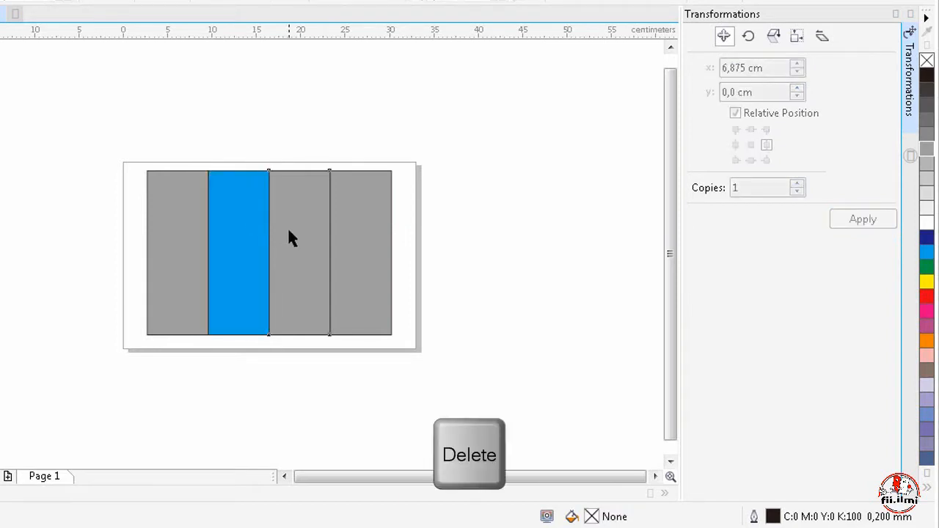
{"action": "left_click", "coordinate": [288, 227]}
{"action": "key", "text": "Delete"}
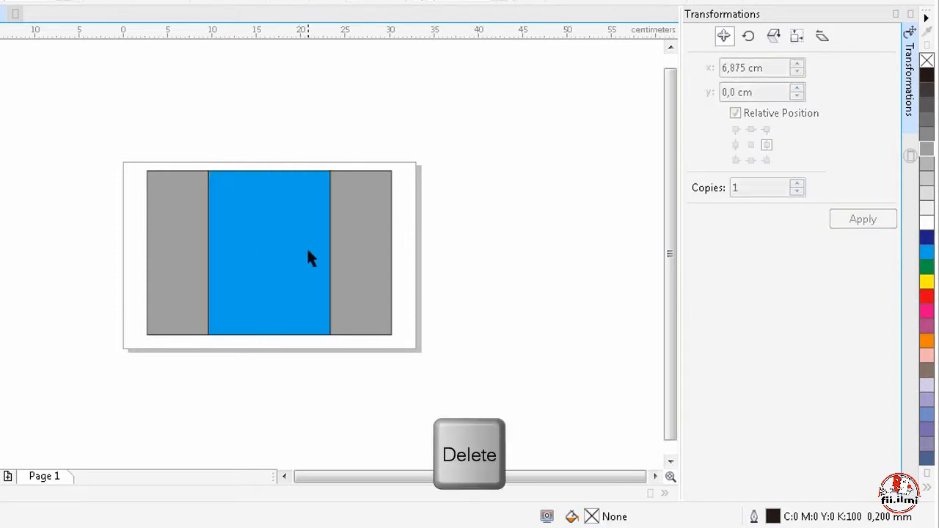
- Remove the fill from the cyan rectangle and from the grey rectangles on both sides of it
{"action": "left_click", "coordinate": [182, 248]}
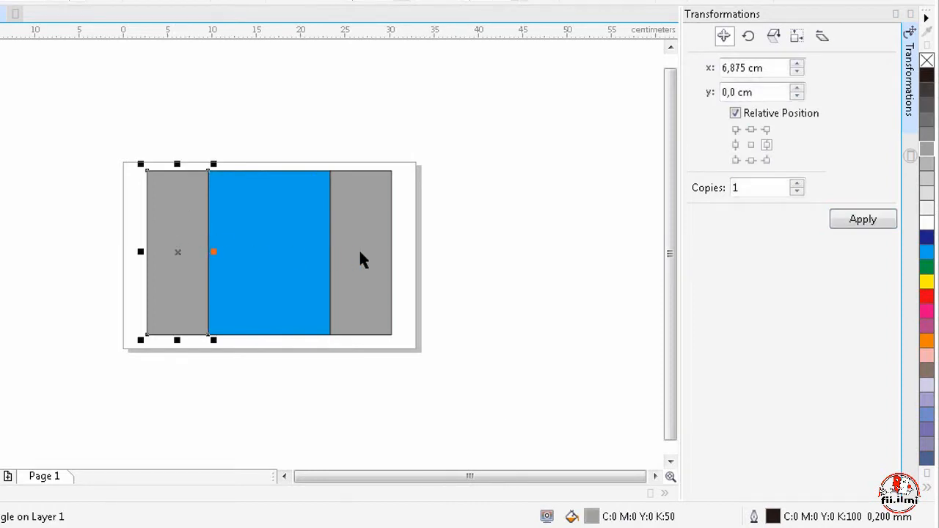
{"action": "left_click", "coordinate": [283, 243]}
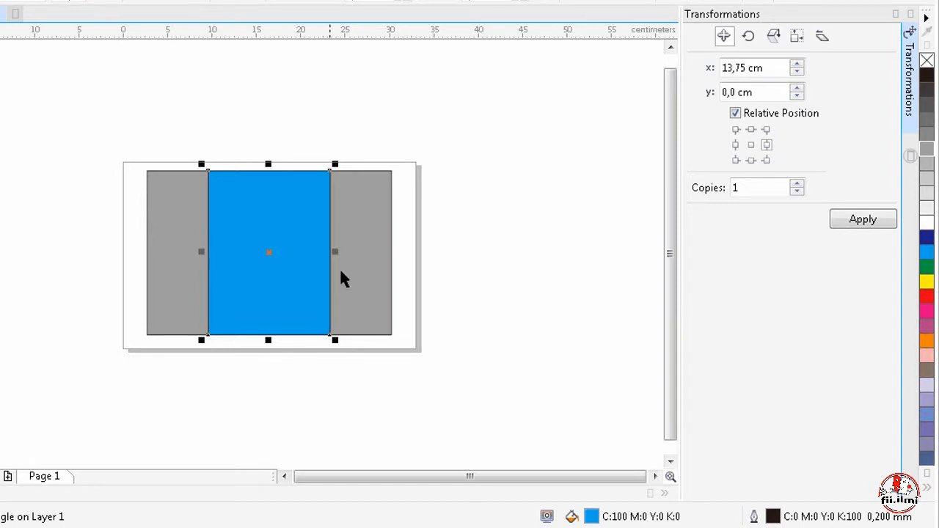
{"action": "left_click", "coordinate": [188, 241]}
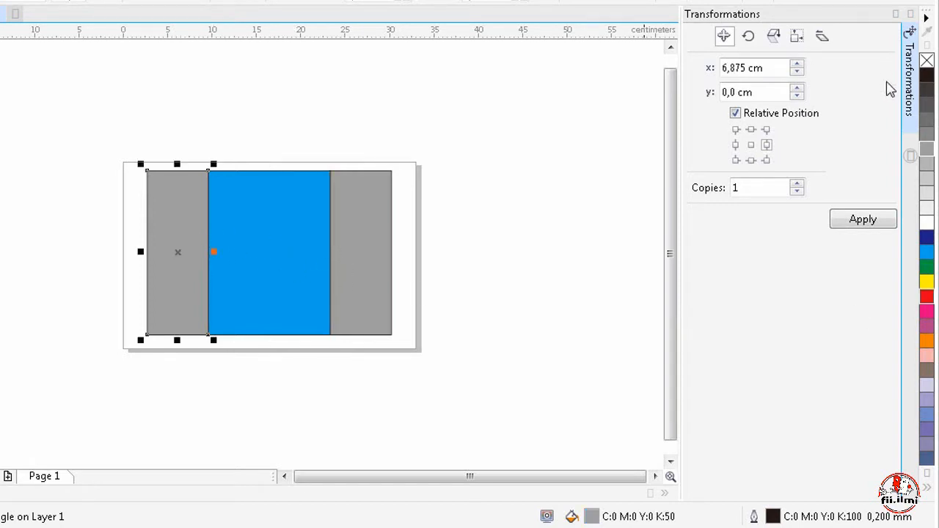
{"action": "left_click", "coordinate": [926, 62]}
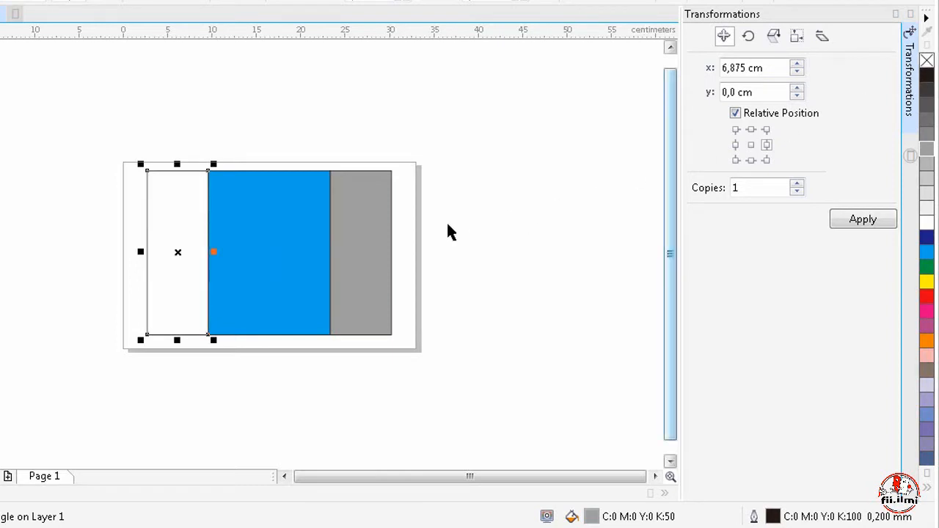
{"action": "left_click", "coordinate": [308, 240]}
{"action": "left_click", "coordinate": [927, 62]}
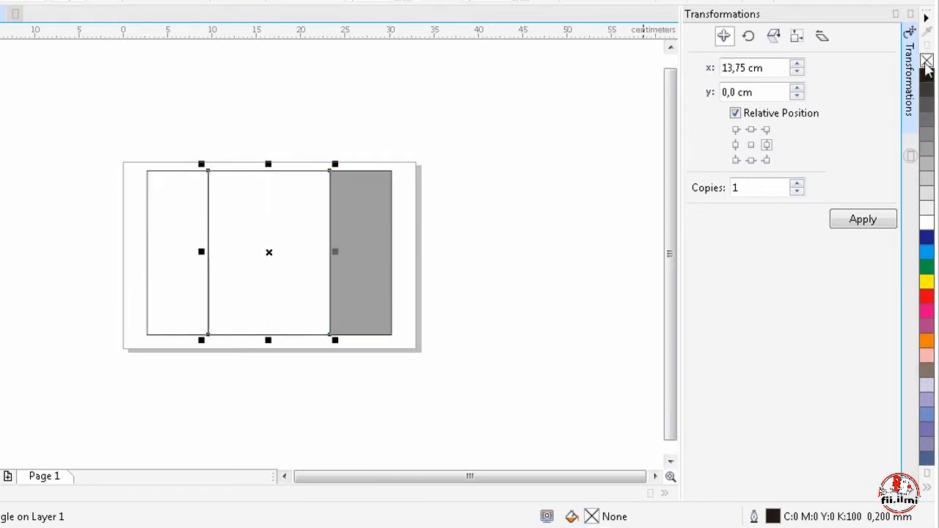
{"action": "left_click", "coordinate": [377, 231]}
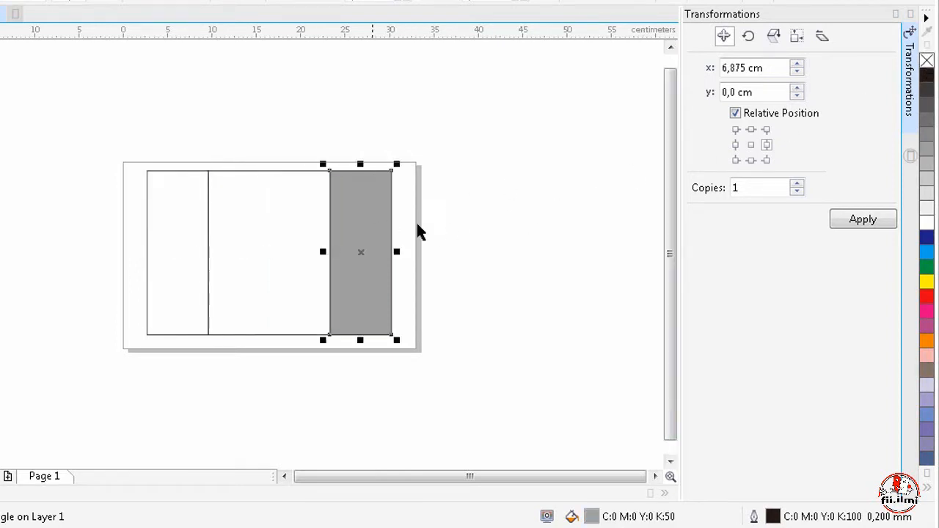
{"action": "left_click", "coordinate": [926, 61]}
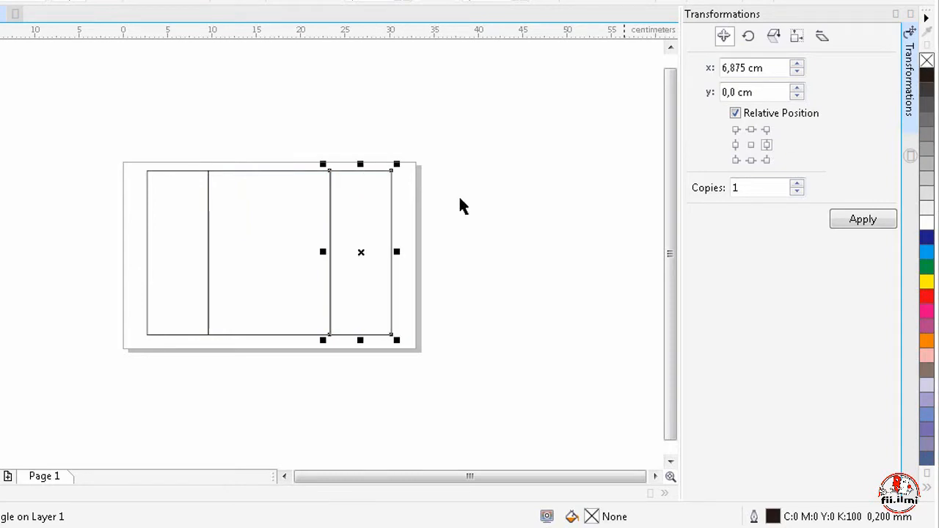
- Import the Untitled-3 flower image from the bunga png folder and place it near the top of the left panel
{"action": "left_click", "coordinate": [308, 146]}
{"action": "scroll", "coordinate": [330, 320], "scroll_direction": "up", "scroll_amount": 2}
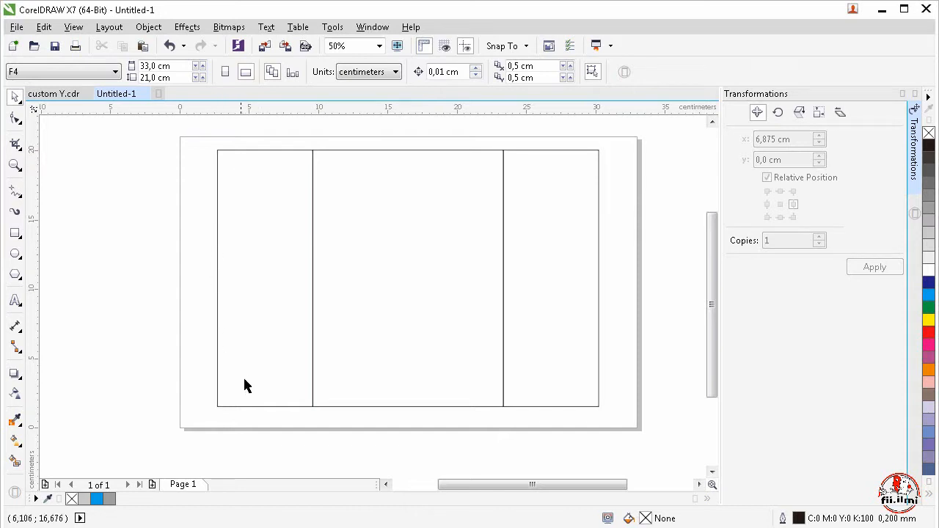
{"action": "left_click", "coordinate": [264, 46]}
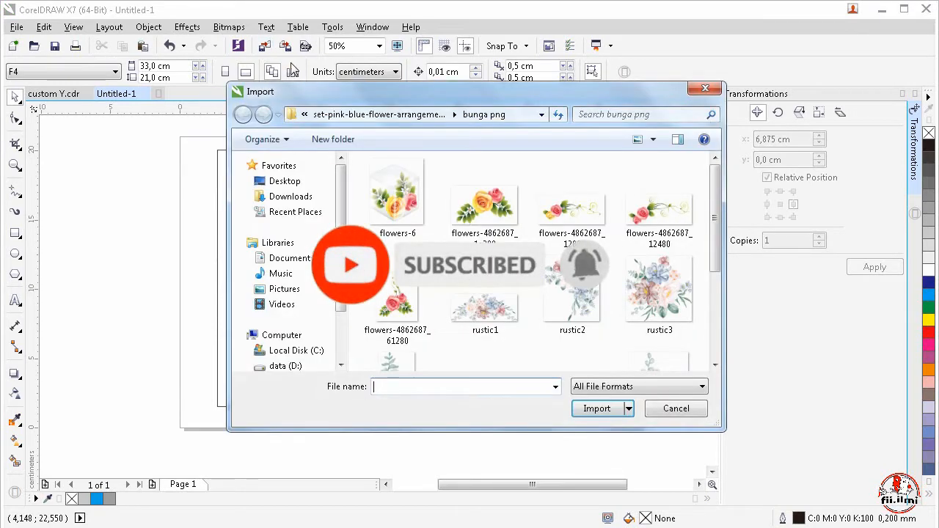
{"action": "left_click_drag", "start_coordinate": [714, 223], "coordinate": [709, 295]}
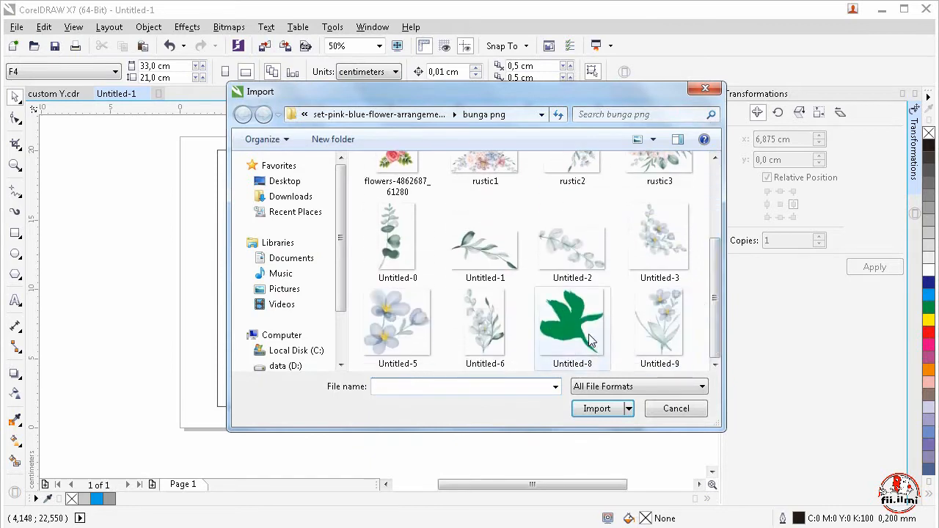
{"action": "left_click", "coordinate": [654, 260]}
{"action": "left_click", "coordinate": [596, 409]}
{"action": "left_click", "coordinate": [237, 166]}
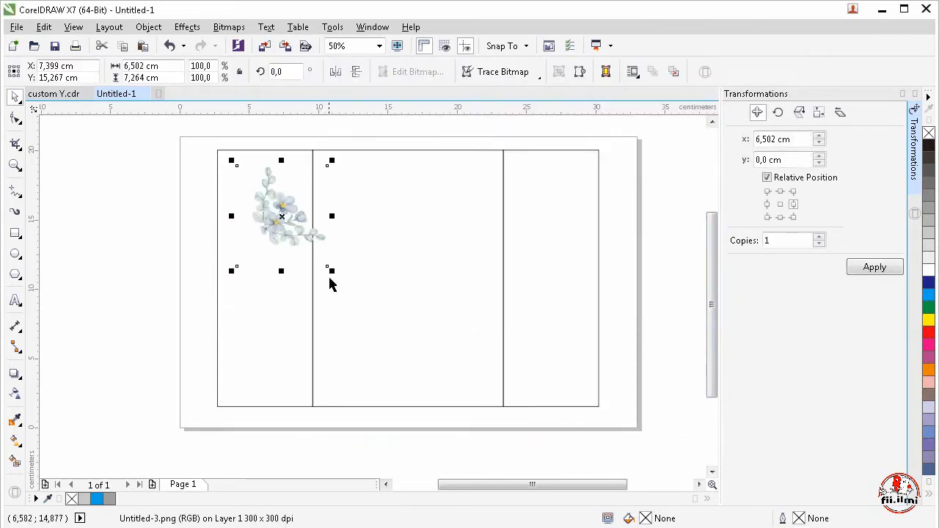
- Scale the flower down to about 4,3 × 4,8 cm, mirror it horizontally and vertically, and move it towards the left panel's upper inner corner
{"action": "left_click_drag", "start_coordinate": [327, 266], "coordinate": [308, 249]}
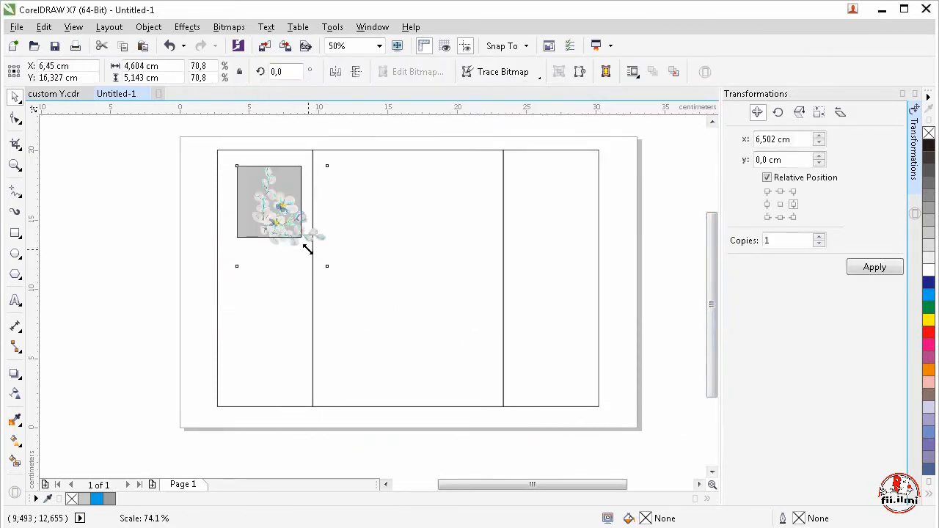
{"action": "left_click", "coordinate": [335, 71]}
{"action": "left_click", "coordinate": [356, 72]}
{"action": "left_click_drag", "start_coordinate": [270, 204], "coordinate": [294, 185]}
{"action": "scroll", "coordinate": [286, 176], "scroll_direction": "up", "scroll_amount": 2}
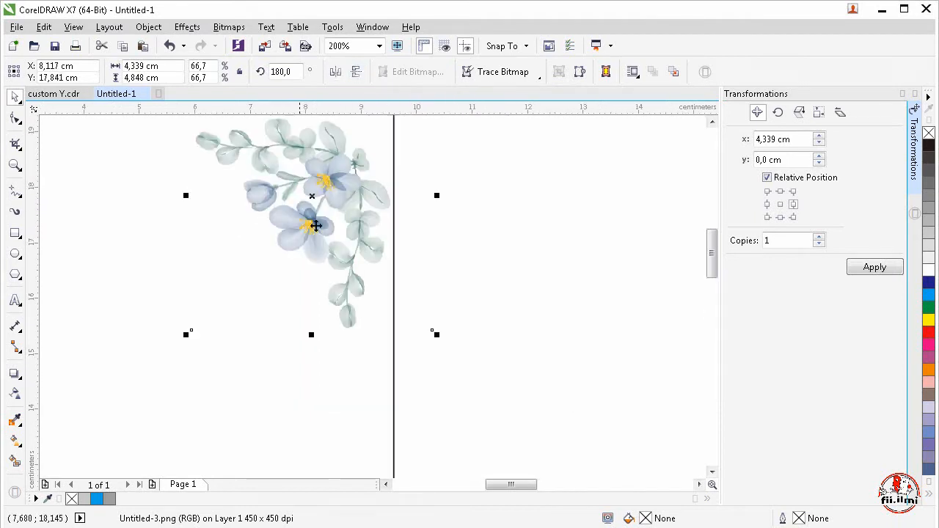
- Enlarge the flower to about 4,5 × 5 cm and fit it into the left panel's upper inner corner
{"action": "left_click_drag", "start_coordinate": [714, 248], "coordinate": [715, 240]}
{"action": "mouse_move", "coordinate": [321, 275]}
{"action": "left_mouse_down"}
{"action": "mouse_move", "coordinate": [321, 257]}
{"action": "mouse_move", "coordinate": [297, 262]}
{"action": "mouse_move", "coordinate": [331, 284]}
{"action": "left_mouse_up"}
{"action": "scroll", "coordinate": [297, 270], "scroll_direction": "down", "scroll_amount": 3}
{"action": "scroll", "coordinate": [293, 296], "scroll_direction": "up", "scroll_amount": 2}
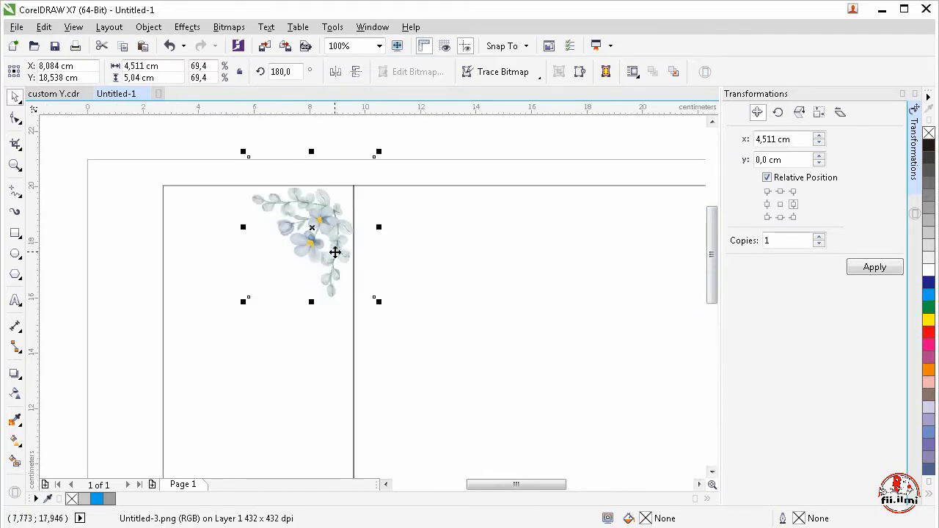
{"action": "scroll", "coordinate": [314, 211], "scroll_direction": "down", "scroll_amount": 1}
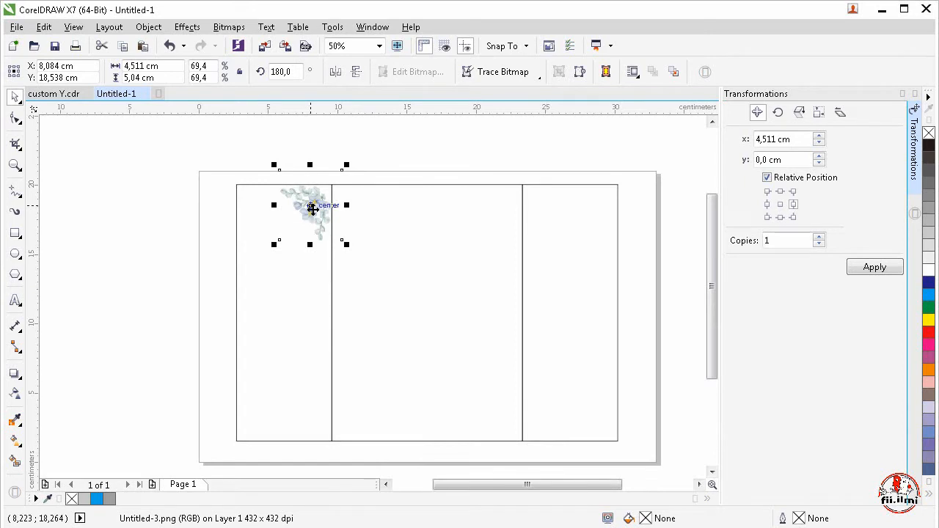
- PowerClip the flower inside the left panel rectangle
{"action": "right_click", "coordinate": [312, 209]}
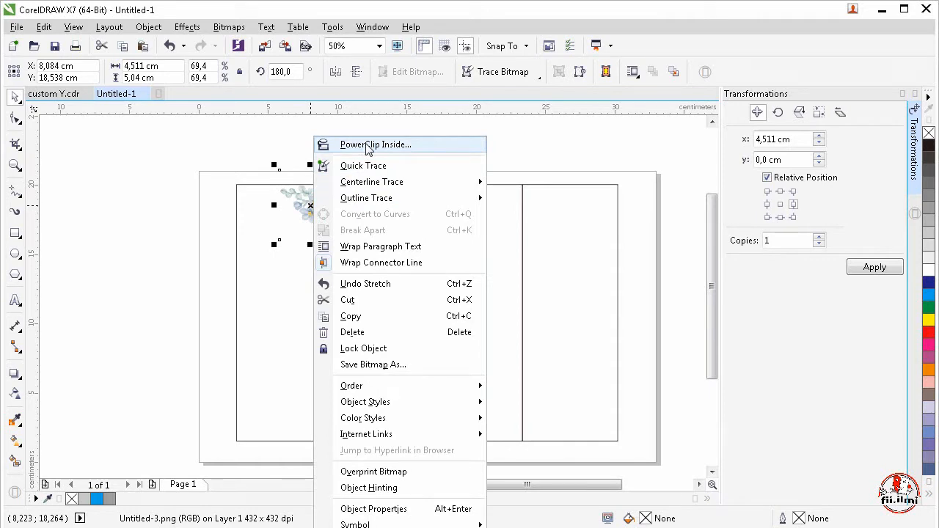
{"action": "left_click", "coordinate": [369, 146]}
{"action": "left_click", "coordinate": [251, 278]}
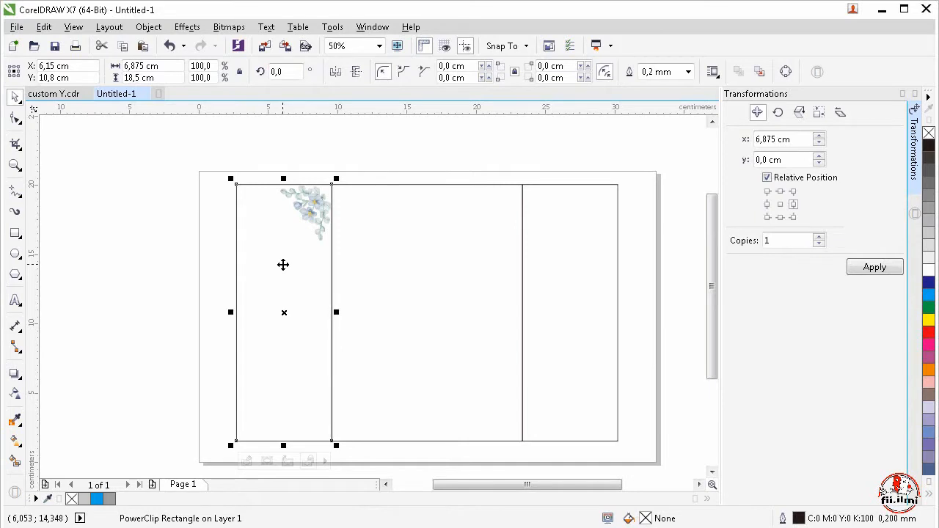
- Open the left panel's PowerClip contents for editing and enlarge the flower to about 4,9 × 5,5 cm
{"action": "left_click", "coordinate": [247, 462]}
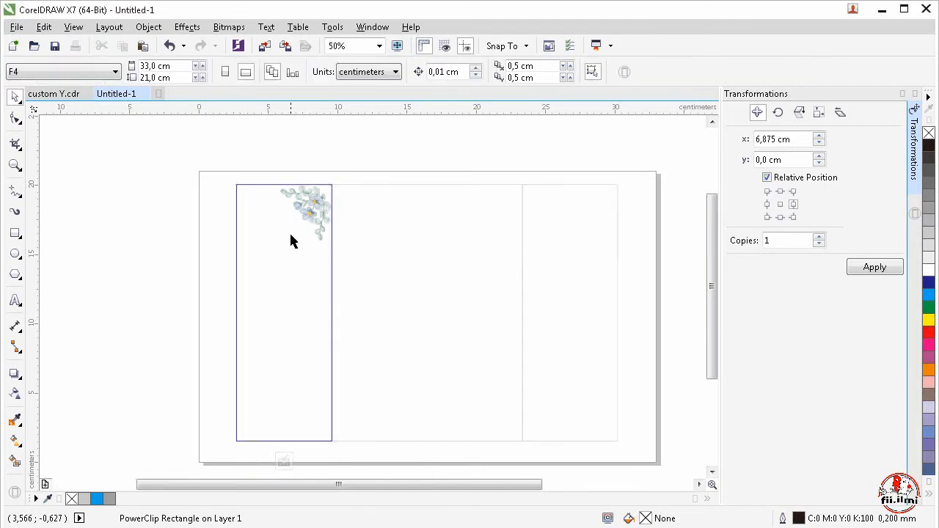
{"action": "scroll", "coordinate": [289, 231], "scroll_direction": "up", "scroll_amount": 1}
{"action": "left_click", "coordinate": [320, 205]}
{"action": "scroll", "coordinate": [346, 147], "scroll_direction": "down", "scroll_amount": 1}
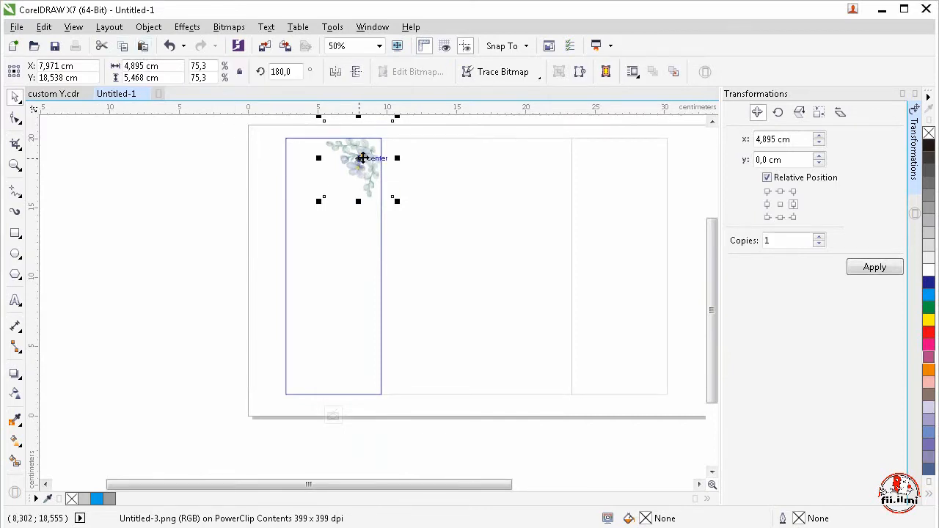
- Duplicate the flower straight down, mirror the copy vertically, and fit it into the left panel's lower inner corner
{"action": "left_click_drag", "start_coordinate": [362, 158], "coordinate": [343, 363]}
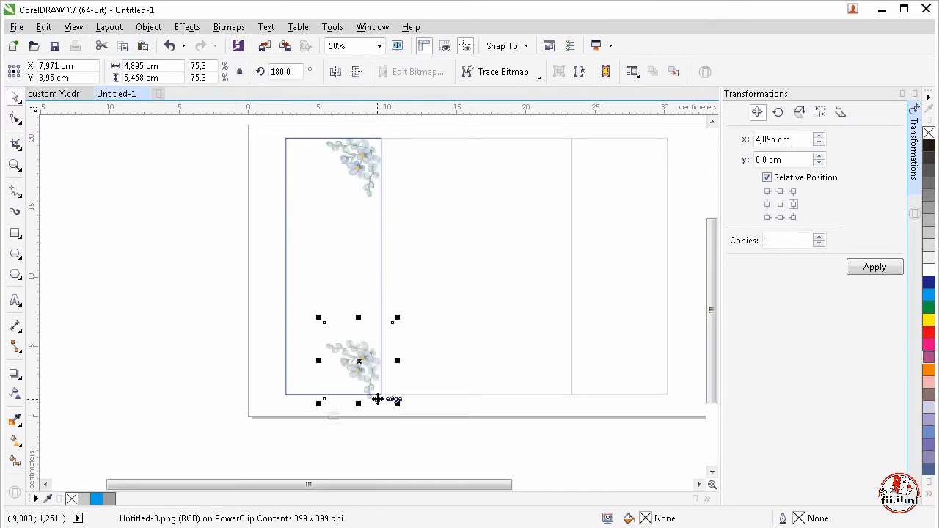
{"action": "left_click", "coordinate": [358, 73]}
{"action": "scroll", "coordinate": [360, 383], "scroll_direction": "up", "scroll_amount": 2}
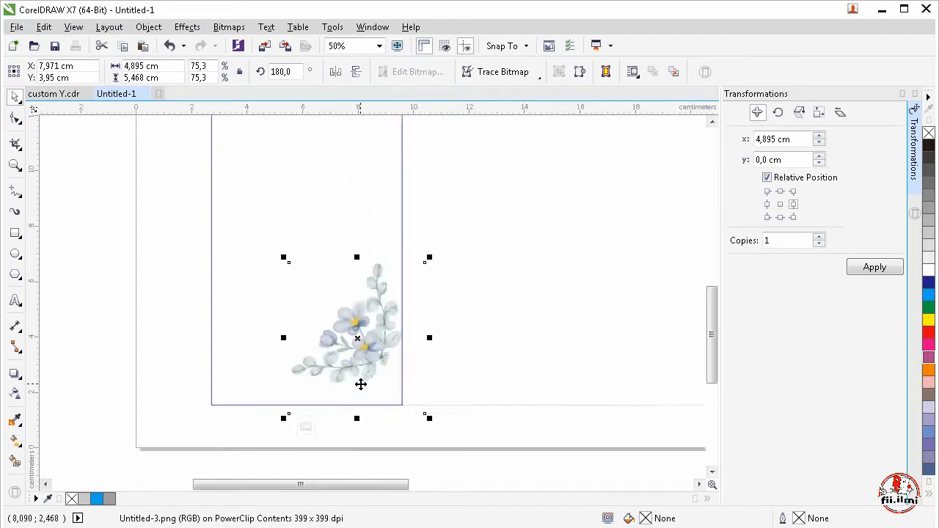
{"action": "left_click_drag", "start_coordinate": [357, 294], "coordinate": [356, 345]}
{"action": "scroll", "coordinate": [360, 347], "scroll_direction": "down", "scroll_amount": 3}
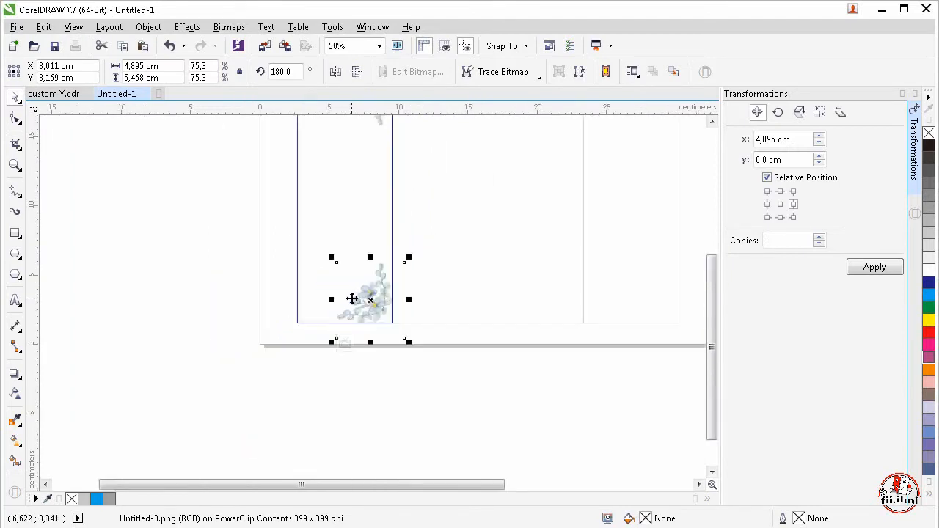
{"action": "scroll", "coordinate": [353, 299], "scroll_direction": "up", "scroll_amount": 1}
{"action": "scroll", "coordinate": [364, 266], "scroll_direction": "down", "scroll_amount": 1}
- Copy both flowers from the left panel's PowerClip contents, finish editing the clip, and paste them onto the page
{"action": "left_click_drag", "start_coordinate": [309, 139], "coordinate": [403, 320]}
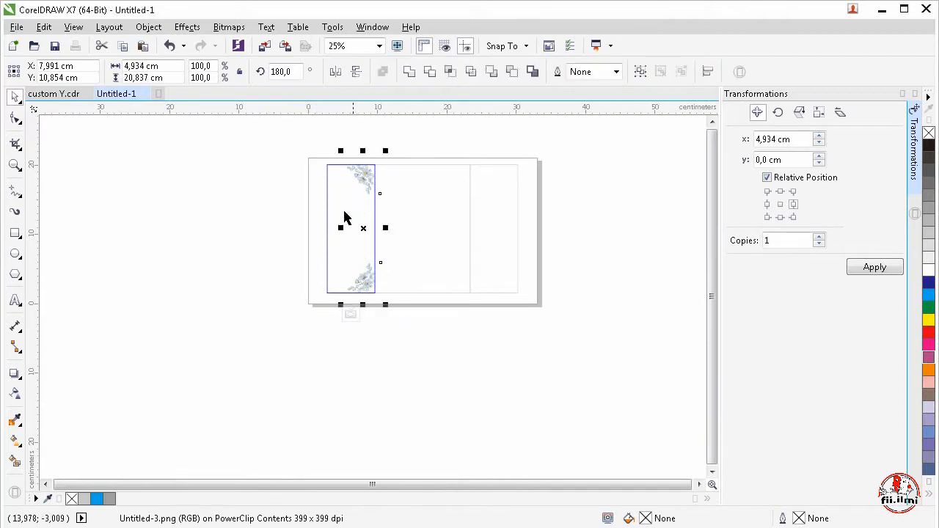
{"action": "scroll", "coordinate": [358, 192], "scroll_direction": "up", "scroll_amount": 1}
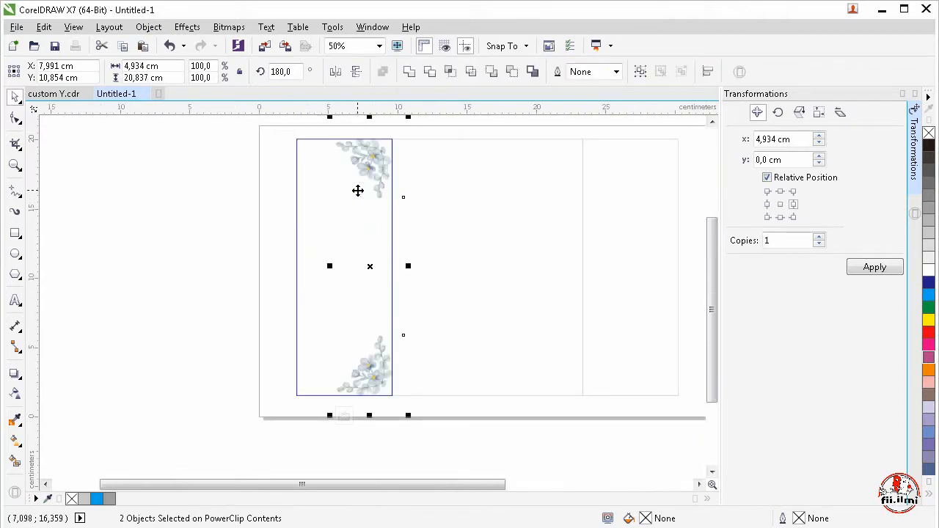
{"action": "scroll", "coordinate": [356, 175], "scroll_direction": "up", "scroll_amount": 2}
{"action": "scroll", "coordinate": [357, 175], "scroll_direction": "down", "scroll_amount": 2}
{"action": "left_click", "coordinate": [344, 416]}
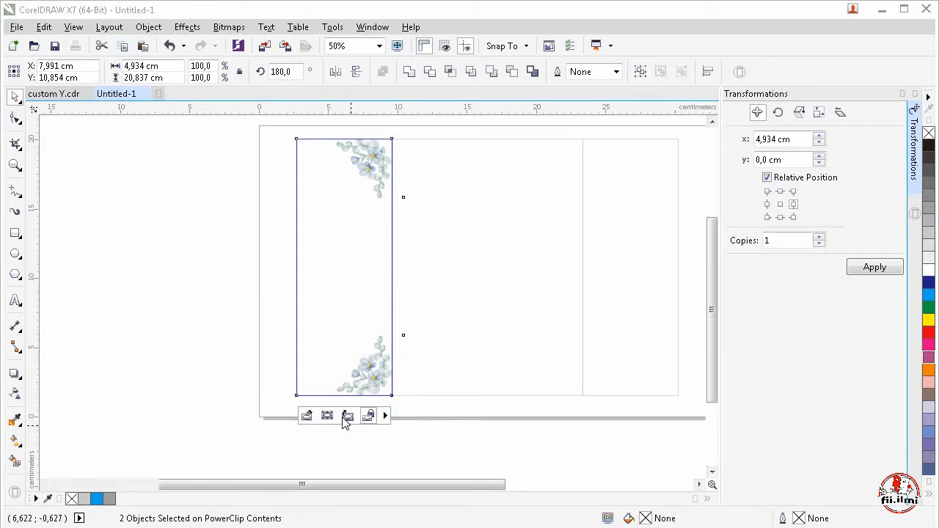
{"action": "left_click", "coordinate": [211, 386]}
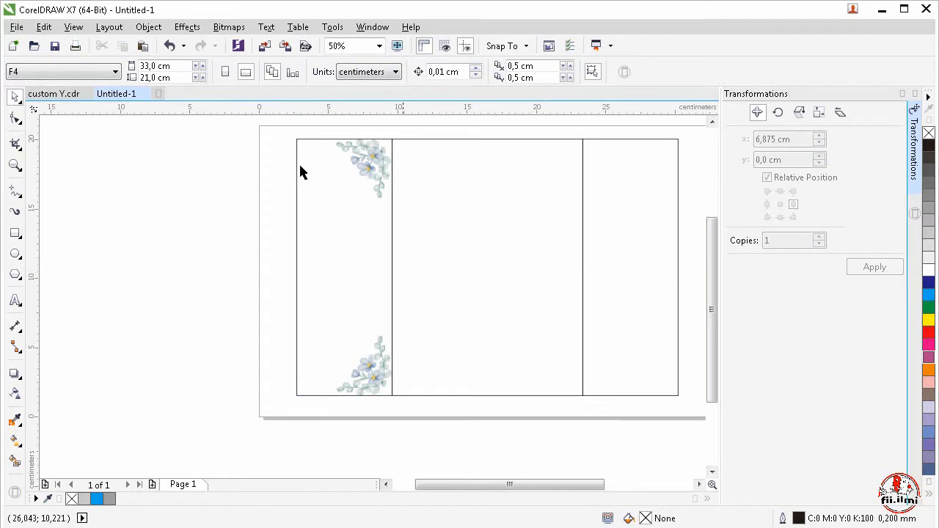
{"action": "left_click", "coordinate": [144, 49]}
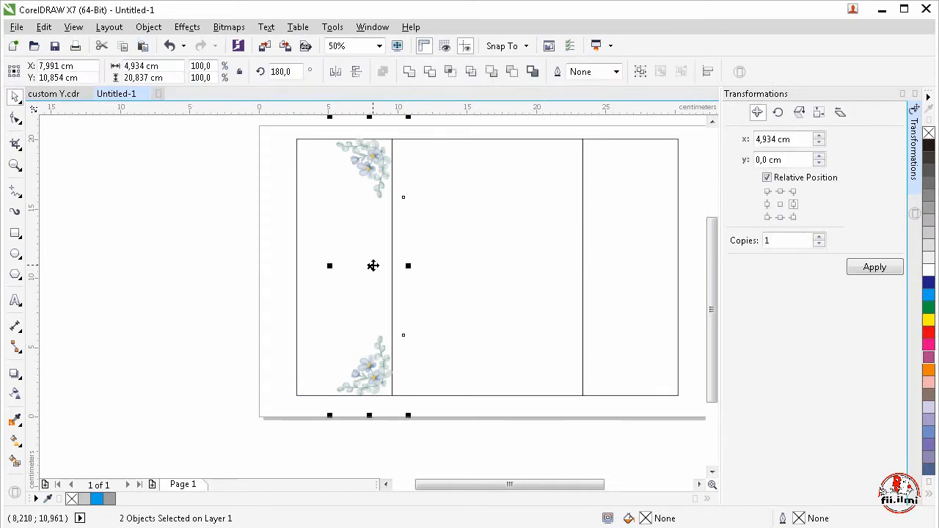
- Move the pasted flower pair towards the right side of the layout and PowerClip it inside the right panel rectangle
{"action": "left_click_drag", "start_coordinate": [372, 266], "coordinate": [620, 293]}
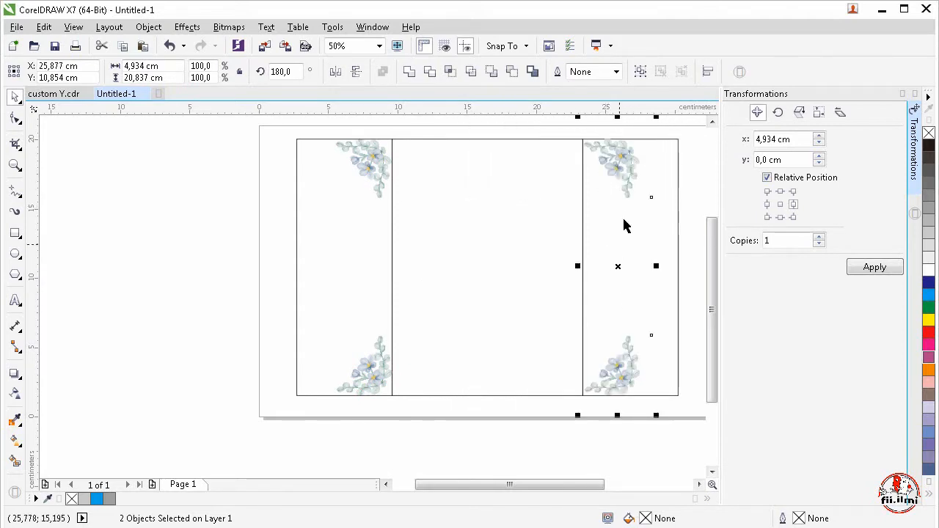
{"action": "left_click_drag", "start_coordinate": [633, 182], "coordinate": [552, 187]}
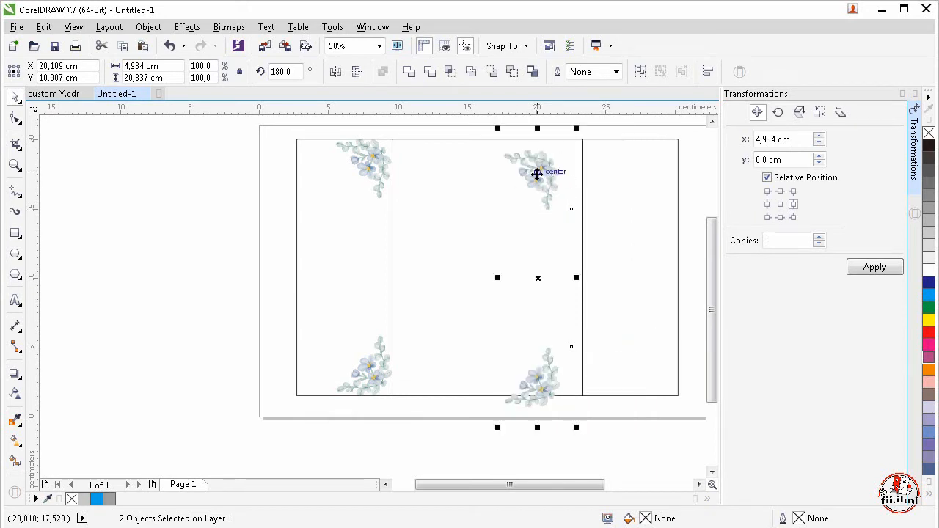
{"action": "right_click", "coordinate": [537, 175]}
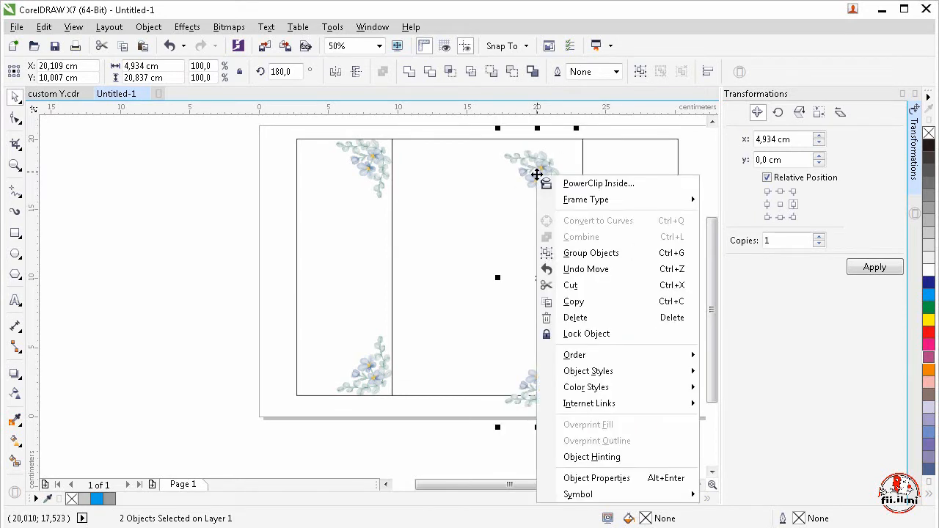
{"action": "left_click", "coordinate": [601, 184]}
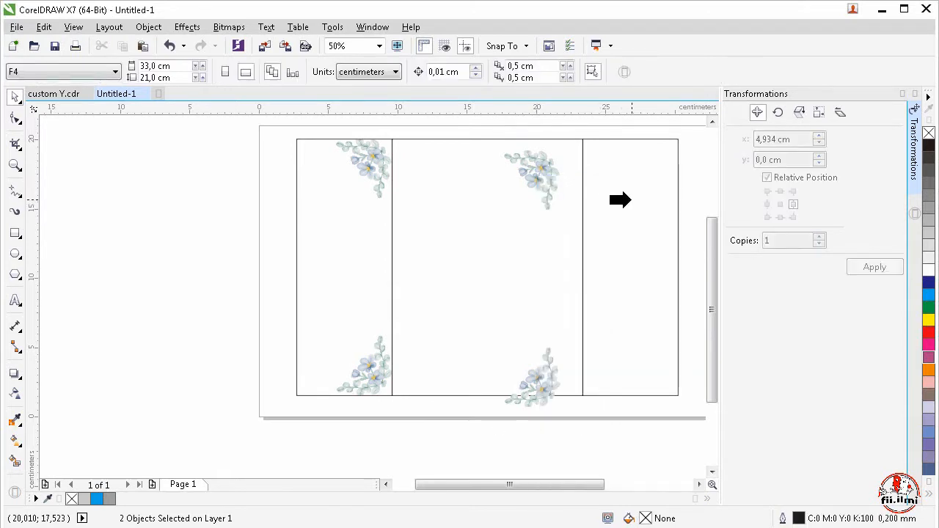
{"action": "left_click", "coordinate": [629, 200]}
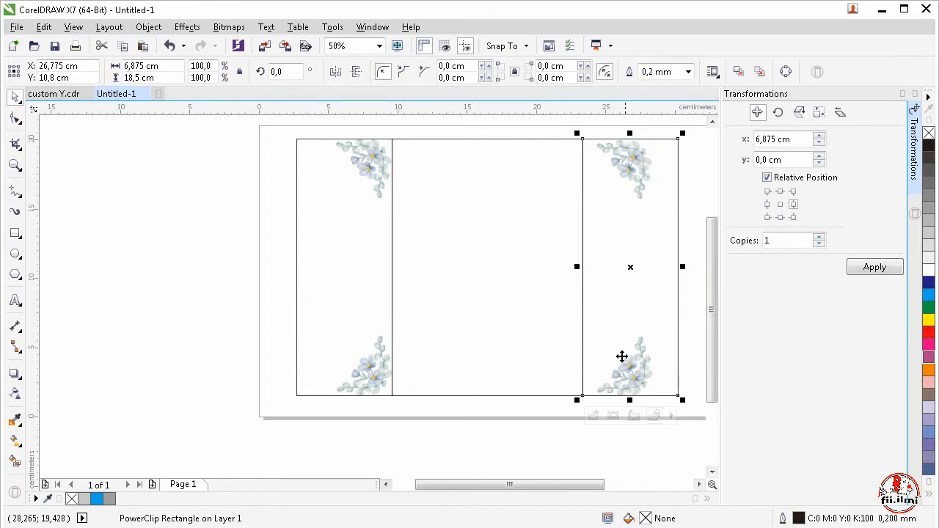
- Open the right panel's PowerClip contents for editing and mirror the upper and lower flowers horizontally
{"action": "left_click", "coordinate": [593, 416]}
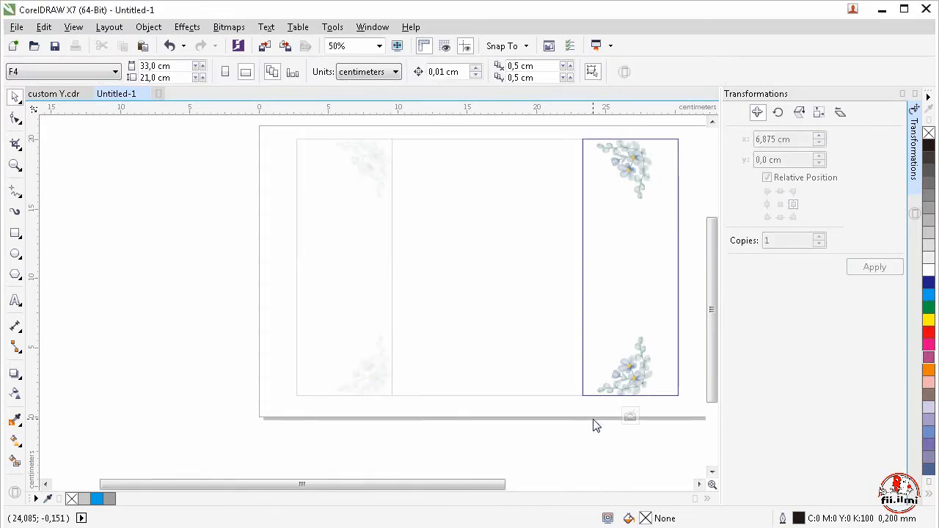
{"action": "left_click", "coordinate": [637, 161]}
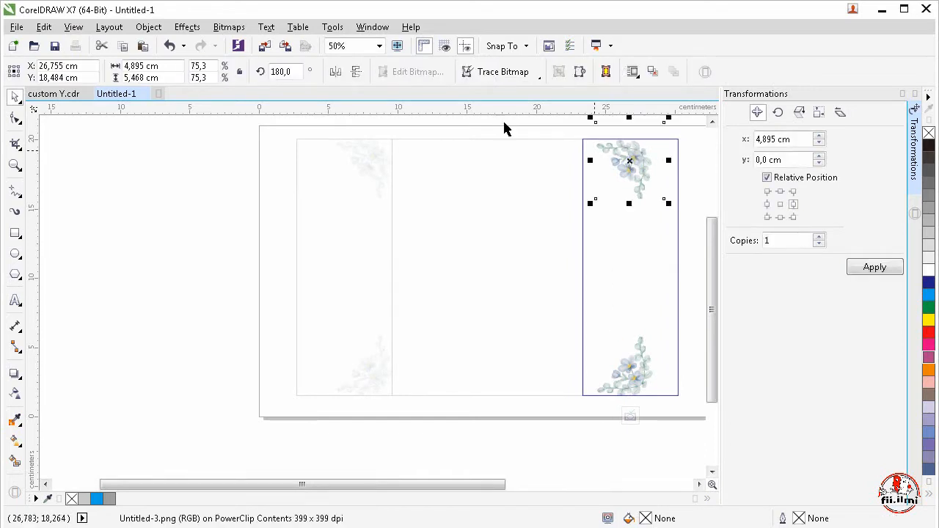
{"action": "left_click", "coordinate": [337, 72]}
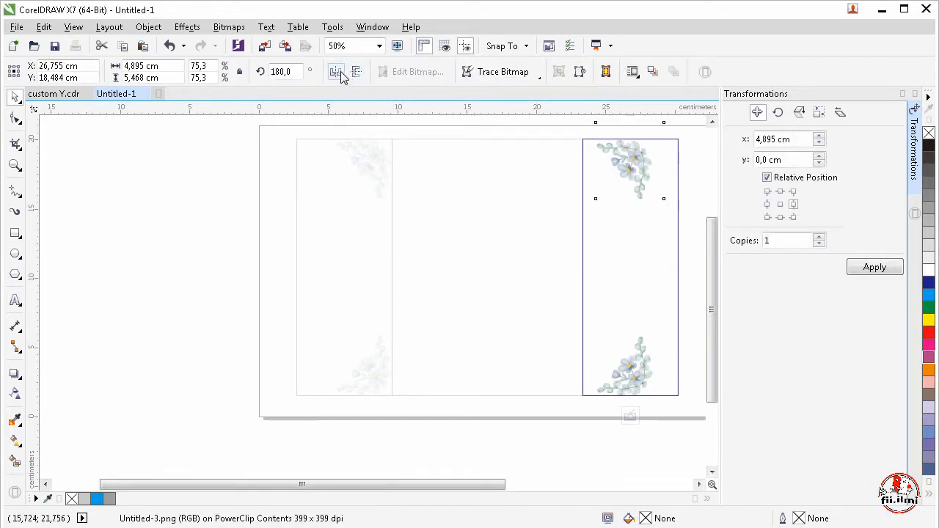
{"action": "left_click", "coordinate": [644, 372]}
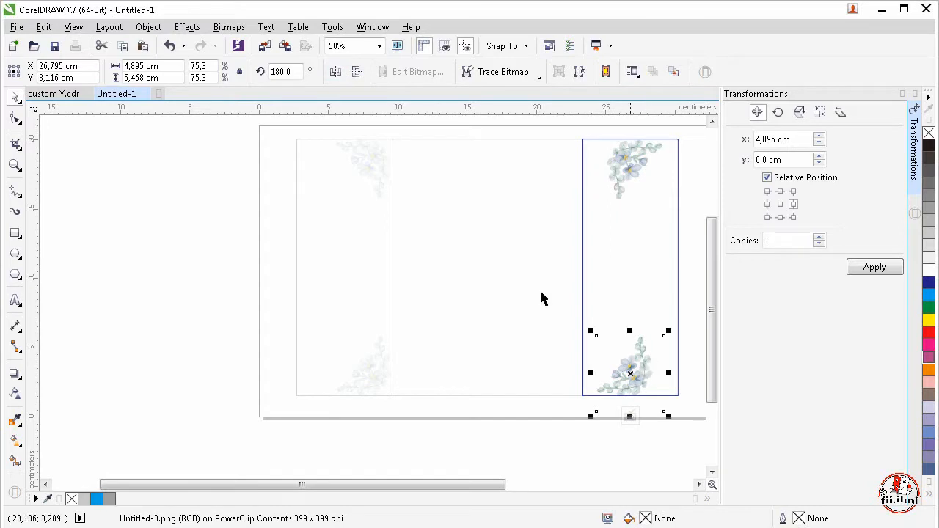
{"action": "left_click", "coordinate": [336, 72]}
- Move the two mirrored flowers into the right panel's inner corners and finish editing the PowerClip
{"action": "left_click_drag", "start_coordinate": [630, 373], "coordinate": [605, 381]}
{"action": "left_click_drag", "start_coordinate": [619, 167], "coordinate": [593, 168]}
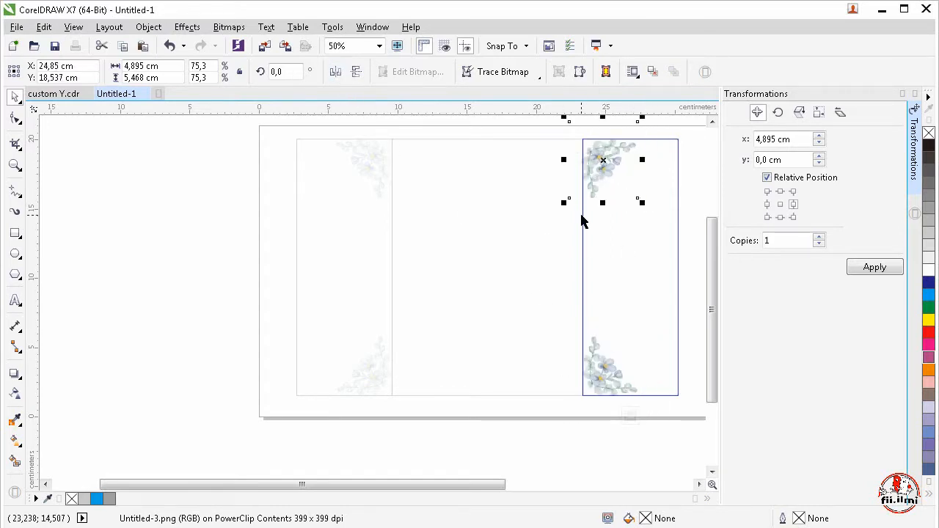
{"action": "left_click", "coordinate": [629, 416]}
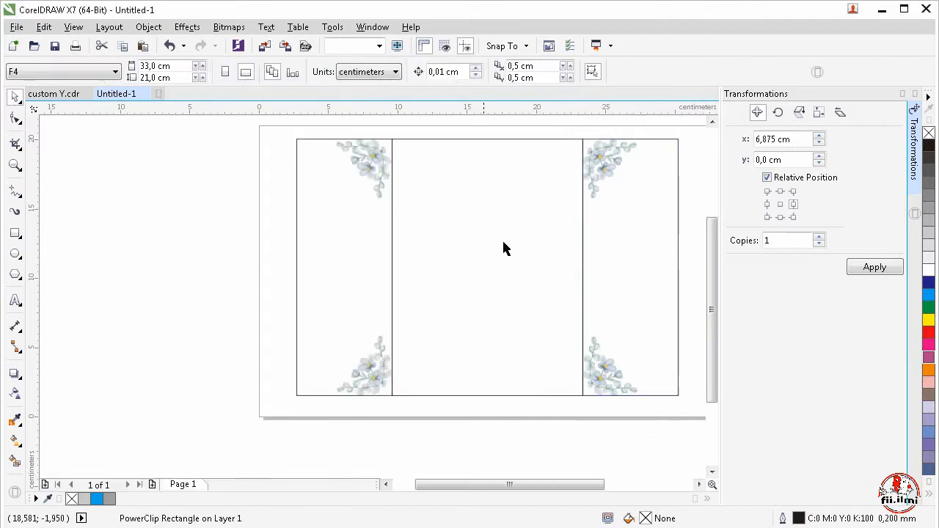
- Import the rustic3 bouquet at about 7,6 × 7,5 cm and centre it horizontally in the upper half of the centre panel
{"action": "scroll", "coordinate": [503, 242], "scroll_direction": "down", "scroll_amount": 1}
{"action": "scroll", "coordinate": [505, 235], "scroll_direction": "up", "scroll_amount": 1}
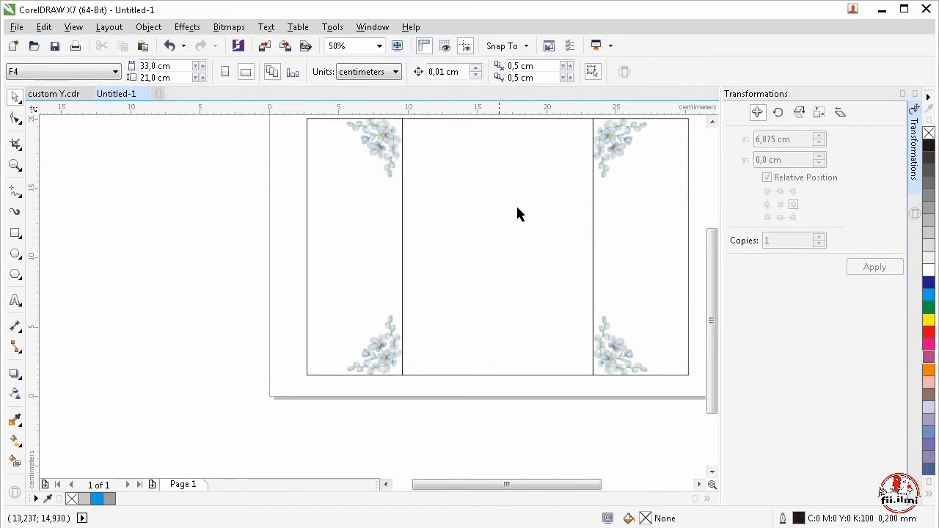
{"action": "left_click", "coordinate": [268, 45]}
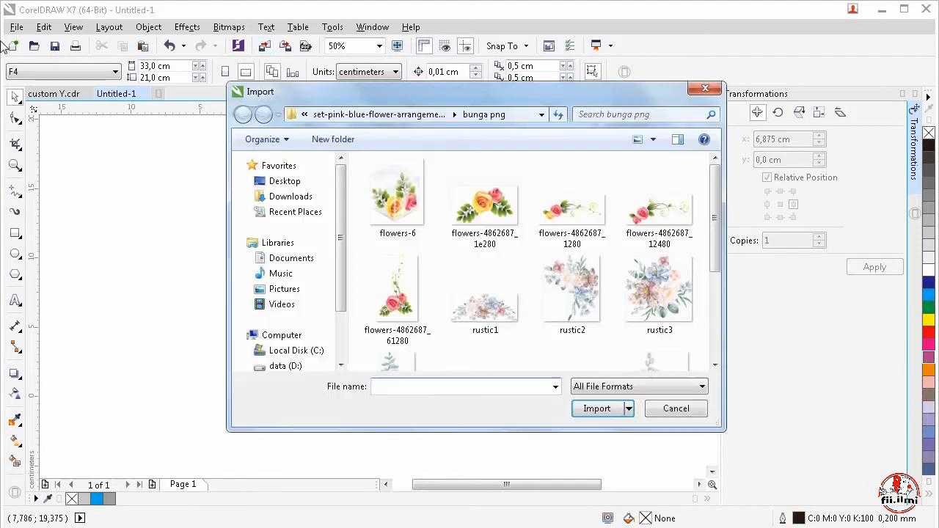
{"action": "left_click_drag", "start_coordinate": [713, 249], "coordinate": [711, 292]}
{"action": "scroll", "coordinate": [711, 292], "scroll_direction": "down", "scroll_amount": 1}
{"action": "left_click", "coordinate": [657, 209]}
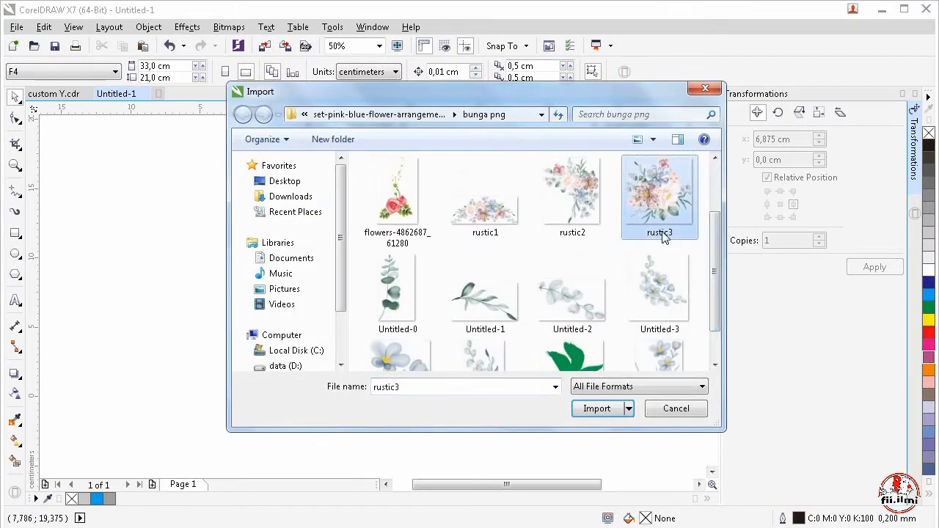
{"action": "left_click", "coordinate": [596, 409]}
{"action": "left_click_drag", "start_coordinate": [441, 152], "coordinate": [546, 261]}
{"action": "mouse_move", "coordinate": [487, 209]}
{"action": "left_mouse_down"}
{"action": "mouse_move", "coordinate": [505, 241]}
{"action": "mouse_move", "coordinate": [499, 217]}
{"action": "left_mouse_up"}
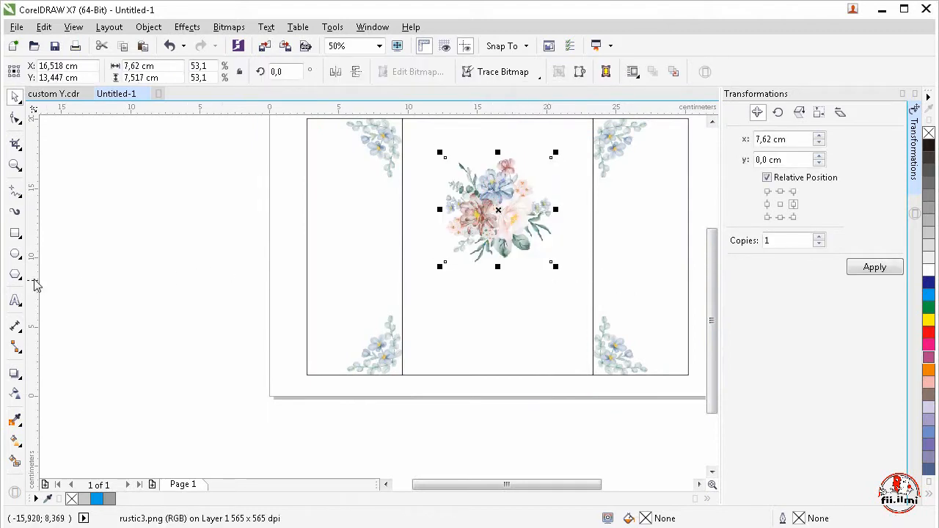
- Draw a circle about 5,3 cm in diameter on the empty area beside the page
{"action": "left_click", "coordinate": [15, 254]}
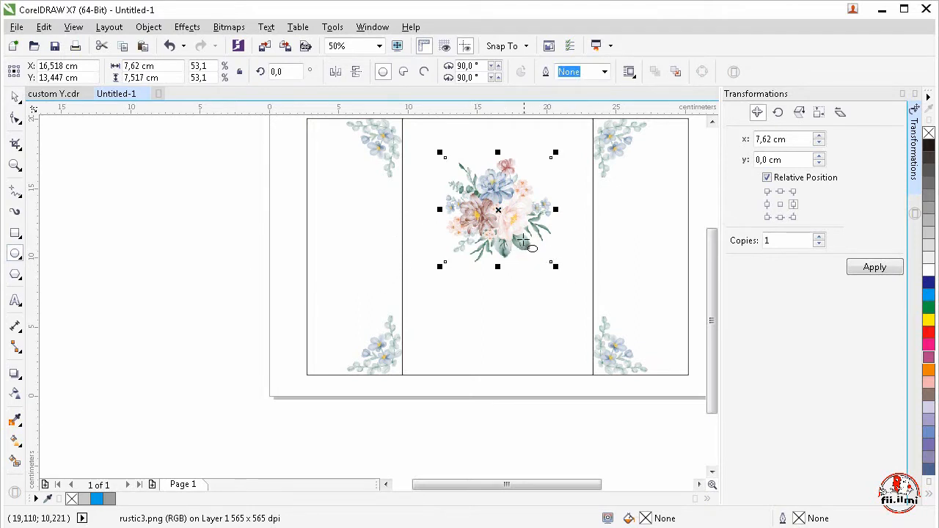
{"action": "left_click", "coordinate": [503, 280]}
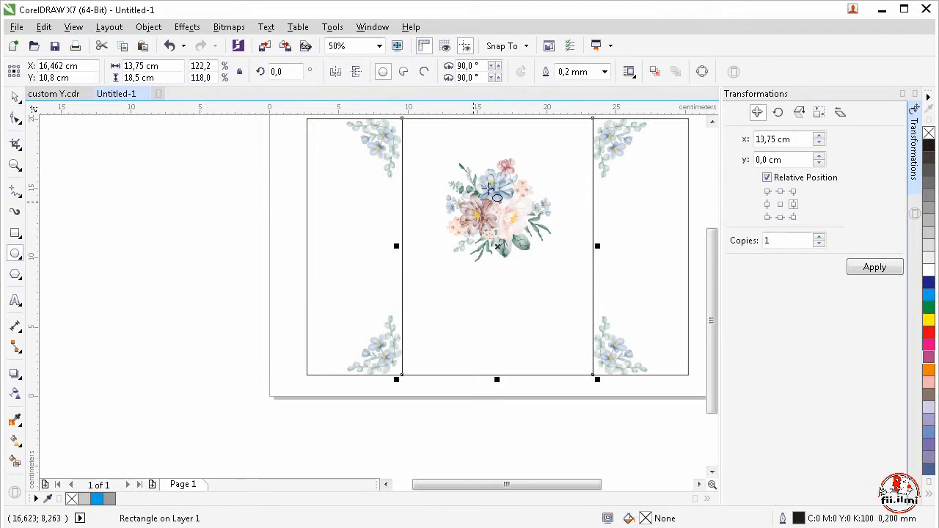
{"action": "left_click", "coordinate": [230, 208]}
{"action": "left_click_drag", "start_coordinate": [241, 224], "coordinate": [255, 242]}
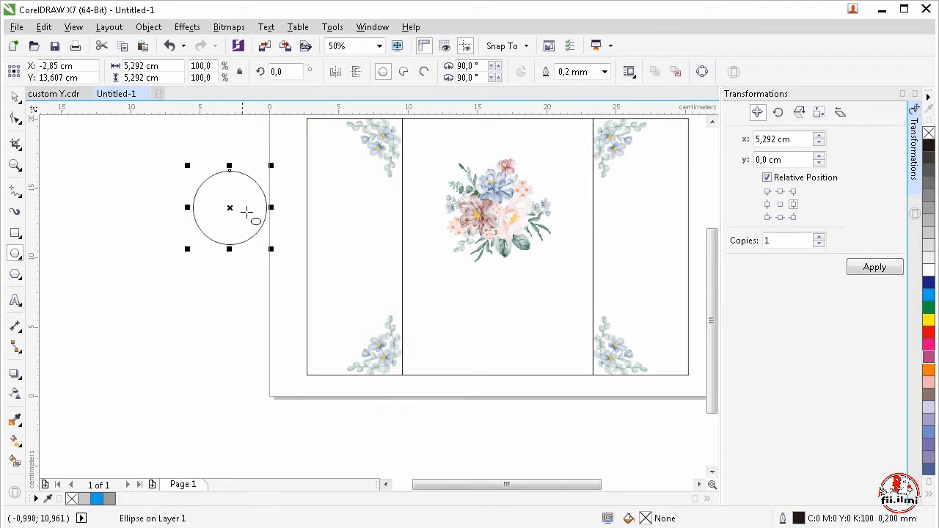
- Move the circle onto the middle of the rustic3 bouquet, fill it white and fine-tune its position so the flowers frame it
{"action": "left_click", "coordinate": [14, 97]}
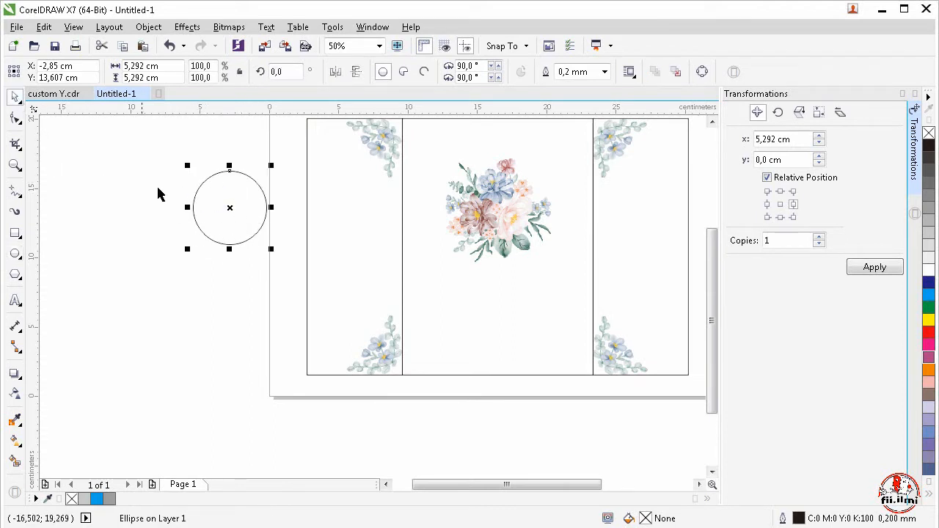
{"action": "left_click_drag", "start_coordinate": [229, 209], "coordinate": [493, 216]}
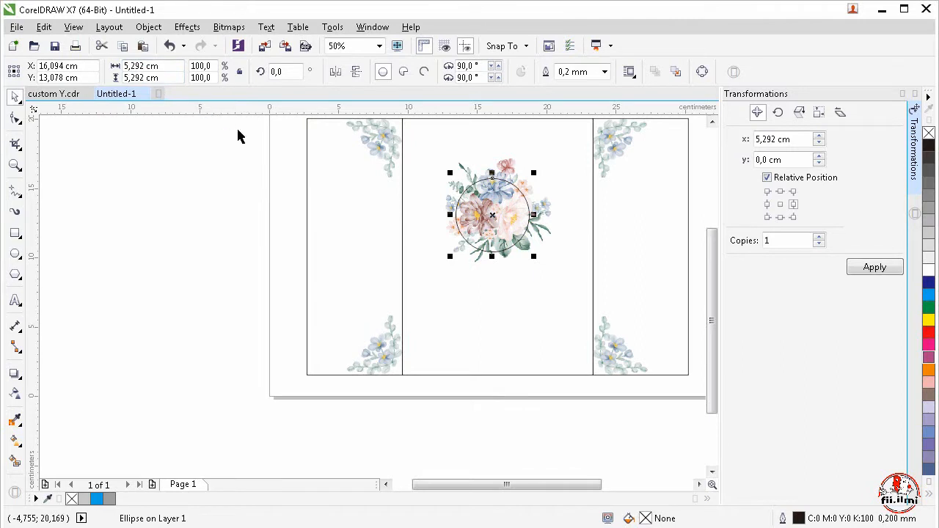
{"action": "left_click", "coordinate": [929, 270]}
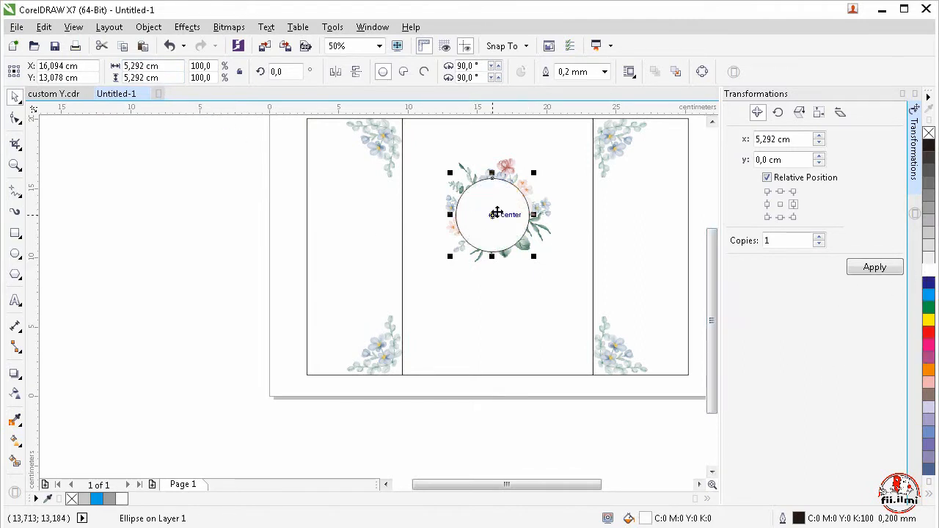
{"action": "left_click_drag", "start_coordinate": [497, 213], "coordinate": [497, 214]}
{"action": "key", "text": "ctrl+1"}
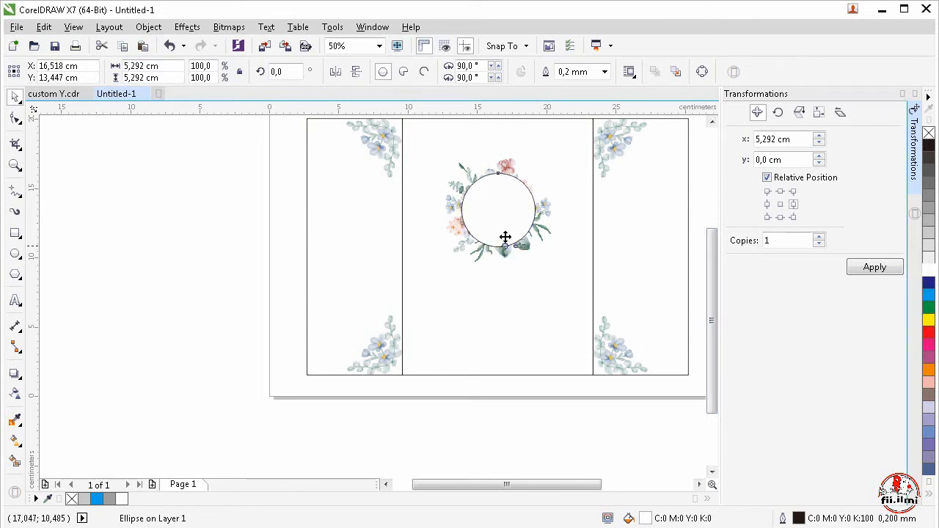
{"action": "scroll", "coordinate": [505, 231], "scroll_direction": "up", "scroll_amount": 1}
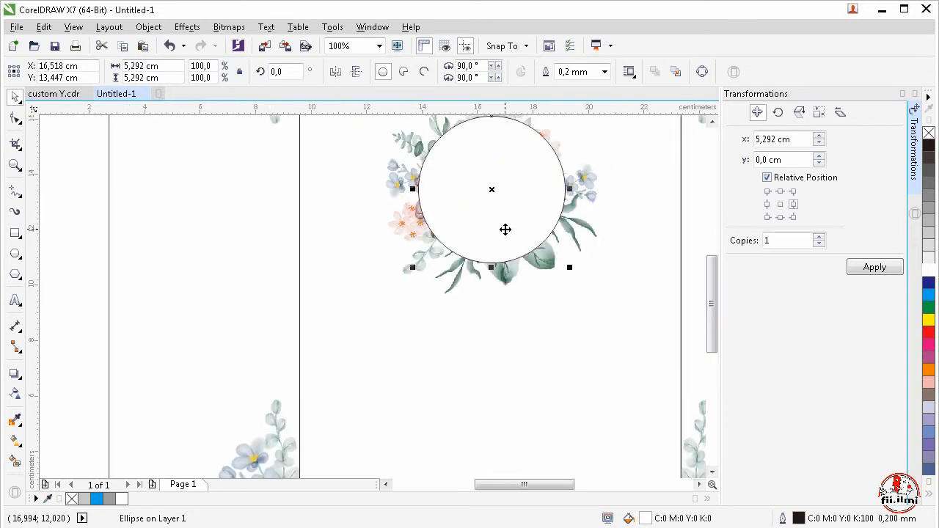
{"action": "left_click_drag", "start_coordinate": [507, 213], "coordinate": [502, 222]}
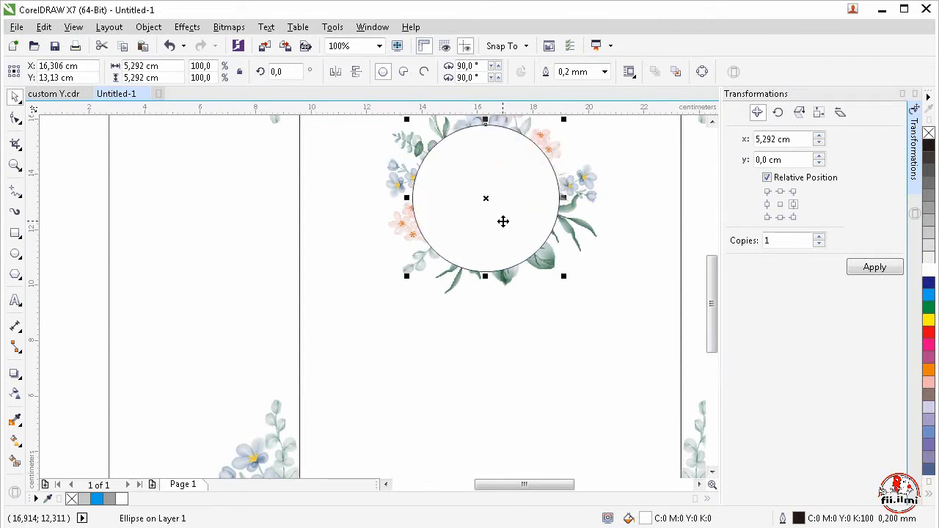
{"action": "scroll", "coordinate": [501, 249], "scroll_direction": "down", "scroll_amount": 1}
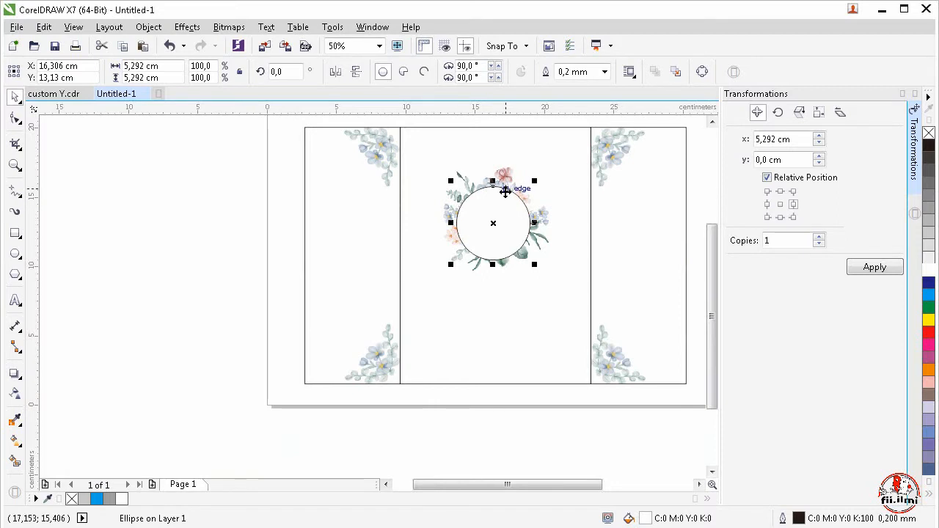
- Remove the outline of the white circle over the bouquet
{"action": "left_click", "coordinate": [604, 72]}
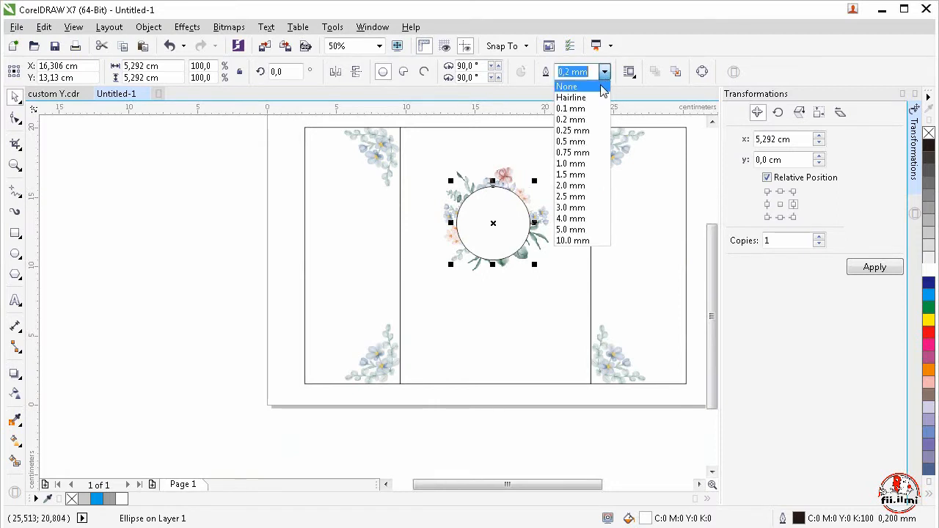
{"action": "left_click", "coordinate": [602, 90]}
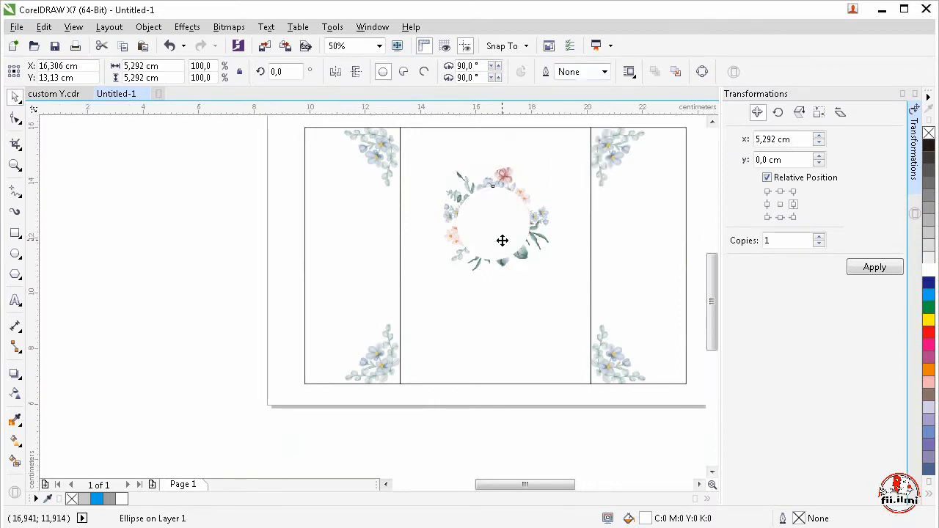
{"action": "scroll", "coordinate": [503, 241], "scroll_direction": "up", "scroll_amount": 1}
{"action": "scroll", "coordinate": [503, 241], "scroll_direction": "down", "scroll_amount": 1}
{"action": "left_click", "coordinate": [278, 296]}
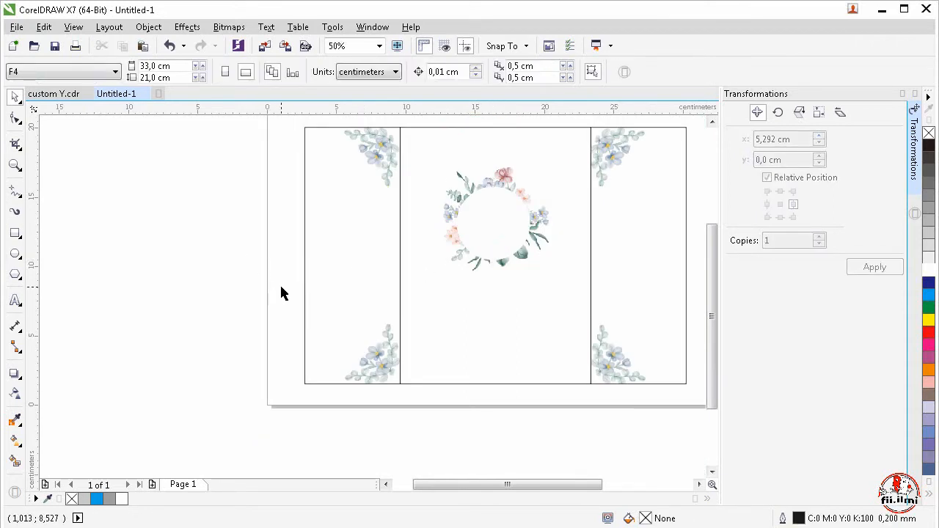
- Draw a rectangle about 6,4 × 3 cm in the lower part of the centre panel and round its corners to about 0,42 cm
{"action": "left_click", "coordinate": [15, 235]}
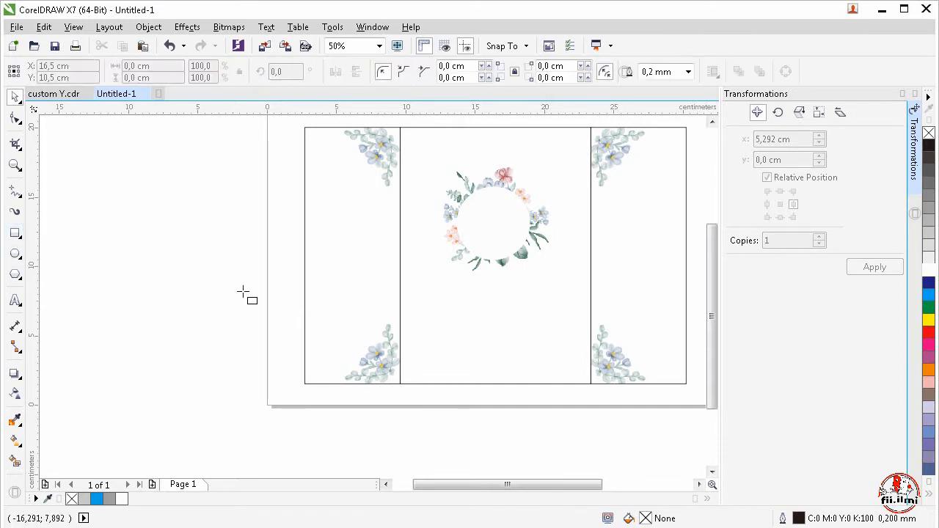
{"action": "left_click_drag", "start_coordinate": [448, 323], "coordinate": [536, 363]}
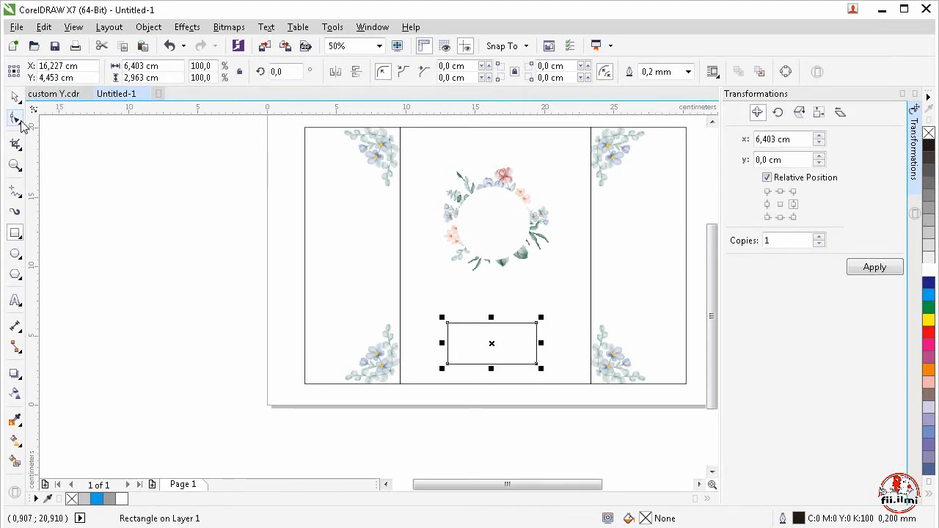
{"action": "left_click", "coordinate": [17, 118]}
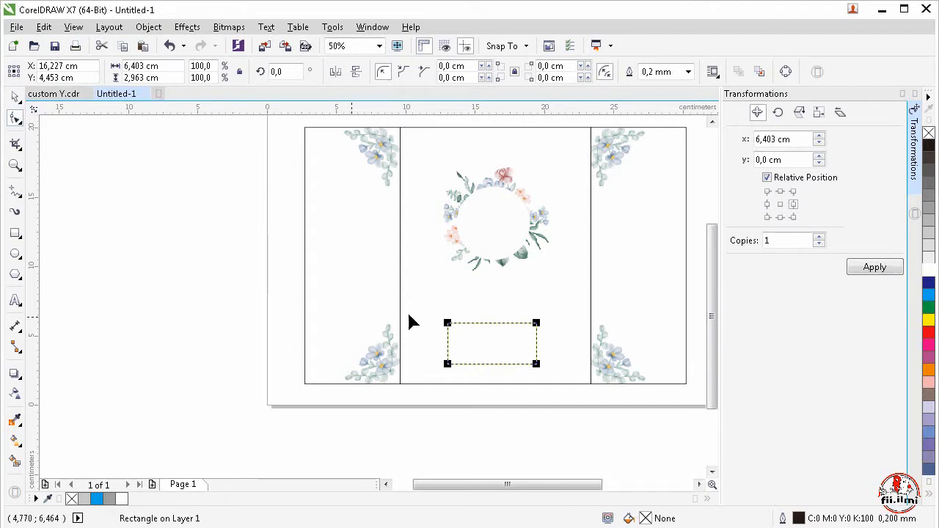
{"action": "left_click_drag", "start_coordinate": [448, 323], "coordinate": [454, 327]}
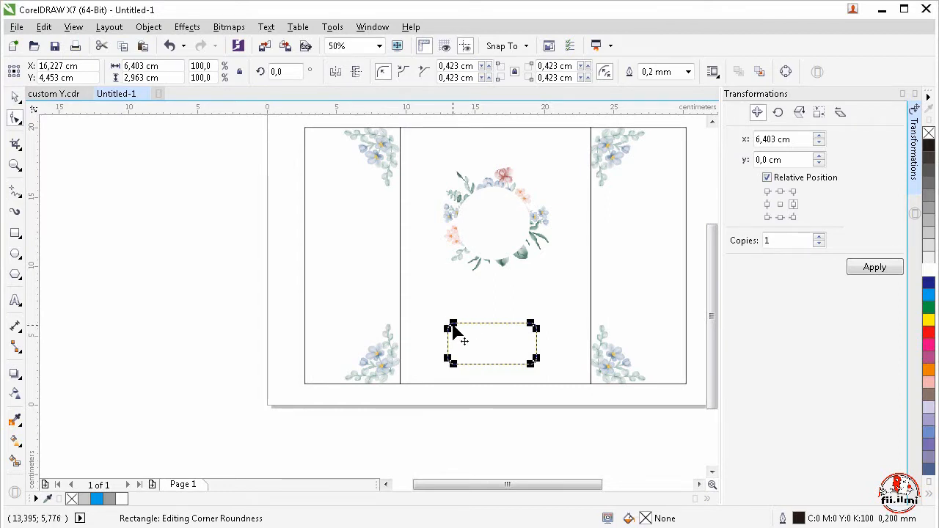
{"action": "scroll", "coordinate": [452, 326], "scroll_direction": "up", "scroll_amount": 2}
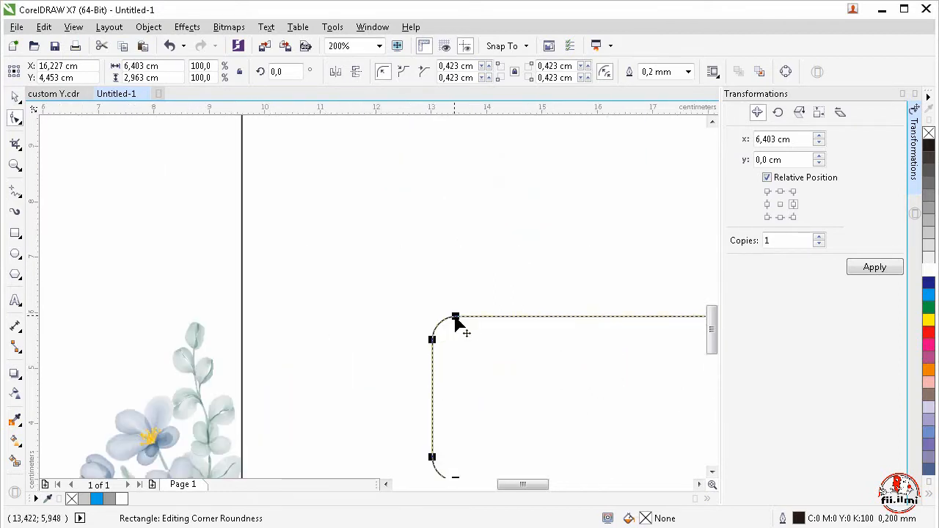
{"action": "mouse_move", "coordinate": [455, 316]}
{"action": "left_mouse_down"}
{"action": "mouse_move", "coordinate": [440, 321]}
{"action": "mouse_move", "coordinate": [454, 318]}
{"action": "left_mouse_up"}
{"action": "scroll", "coordinate": [402, 278], "scroll_direction": "down", "scroll_amount": 2}
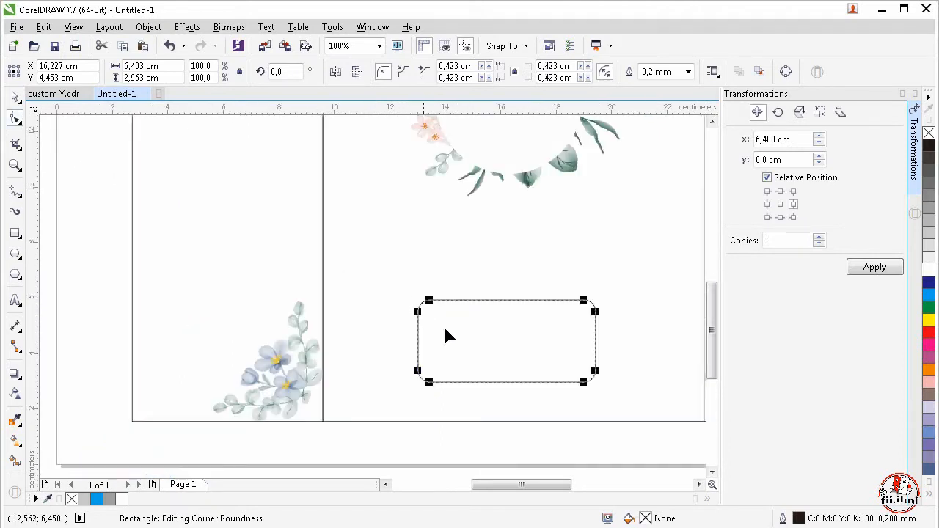
- Move the rounded rectangle slightly lower and align it, the bouquet and the white circle on the centre panel's vertical centre line
{"action": "left_click", "coordinate": [15, 97]}
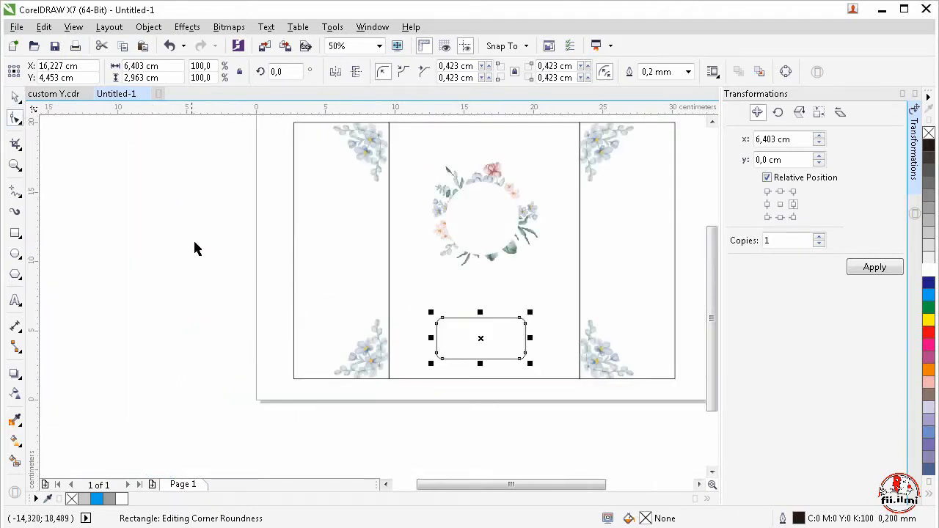
{"action": "left_click", "coordinate": [195, 242]}
{"action": "left_click_drag", "start_coordinate": [486, 350], "coordinate": [495, 357]}
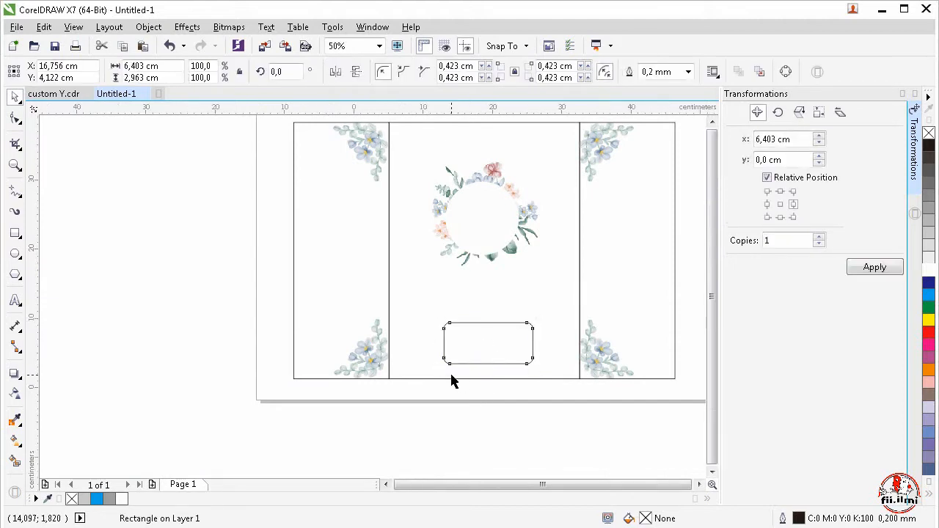
{"action": "scroll", "coordinate": [450, 378], "scroll_direction": "down", "scroll_amount": 1}
{"action": "scroll", "coordinate": [445, 295], "scroll_direction": "up", "scroll_amount": 1}
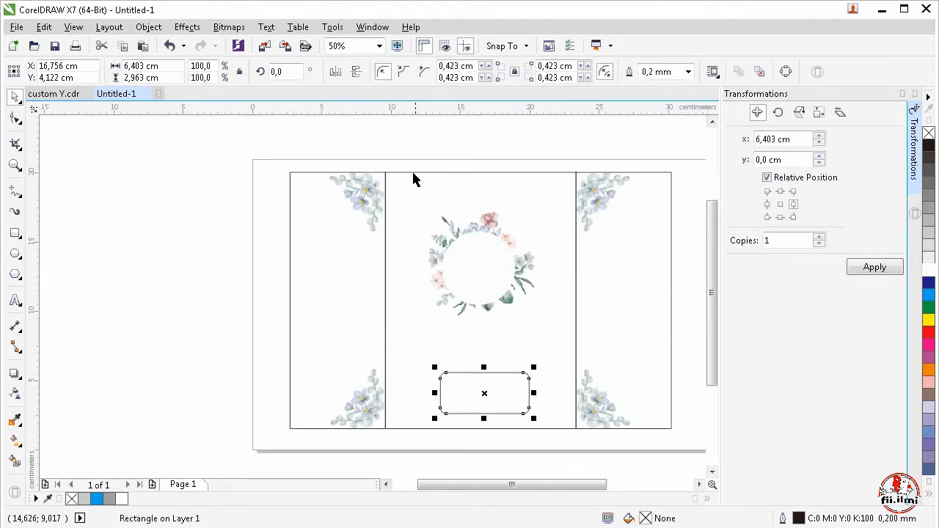
{"action": "left_click_drag", "start_coordinate": [517, 334], "coordinate": [550, 455]}
{"action": "key", "text": "c"}
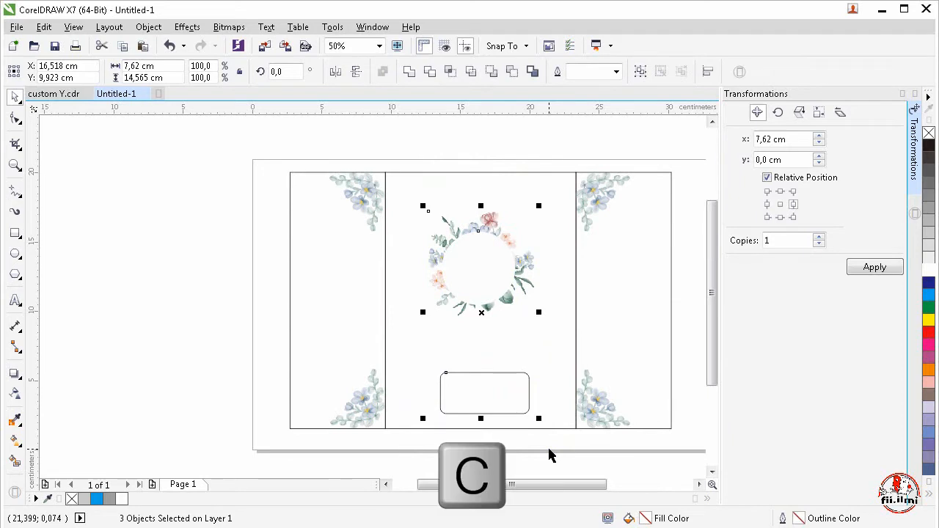
{"action": "left_click", "coordinate": [482, 443]}
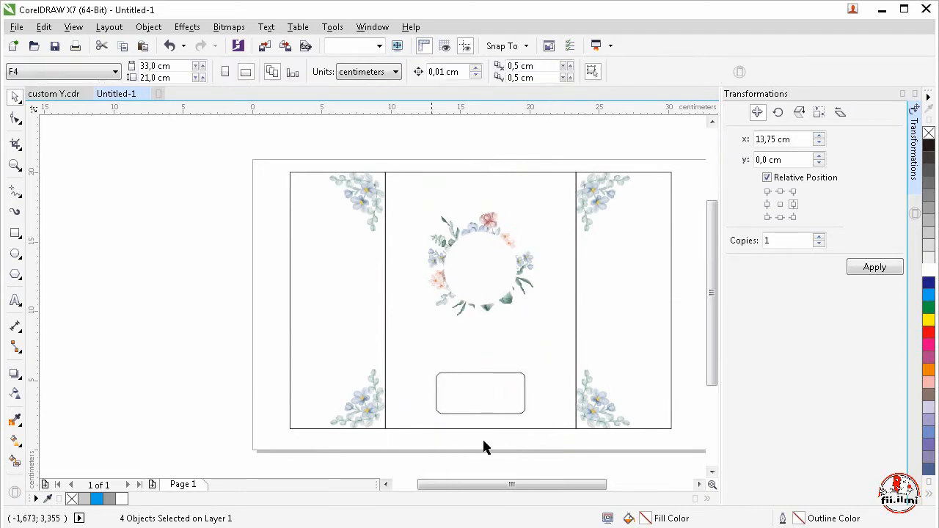
{"action": "scroll", "coordinate": [489, 446], "scroll_direction": "up", "scroll_amount": 2}
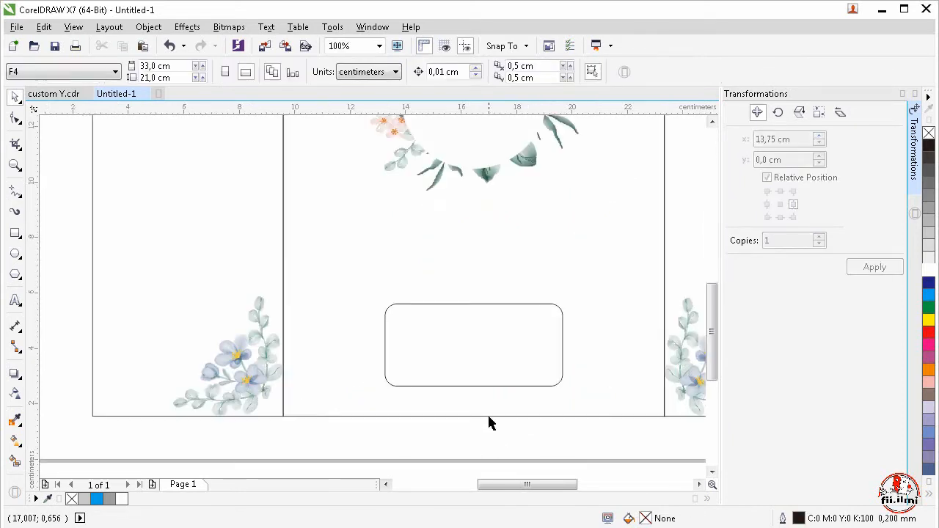
{"action": "scroll", "coordinate": [489, 423], "scroll_direction": "down", "scroll_amount": 2}
{"action": "left_click", "coordinate": [467, 355]}
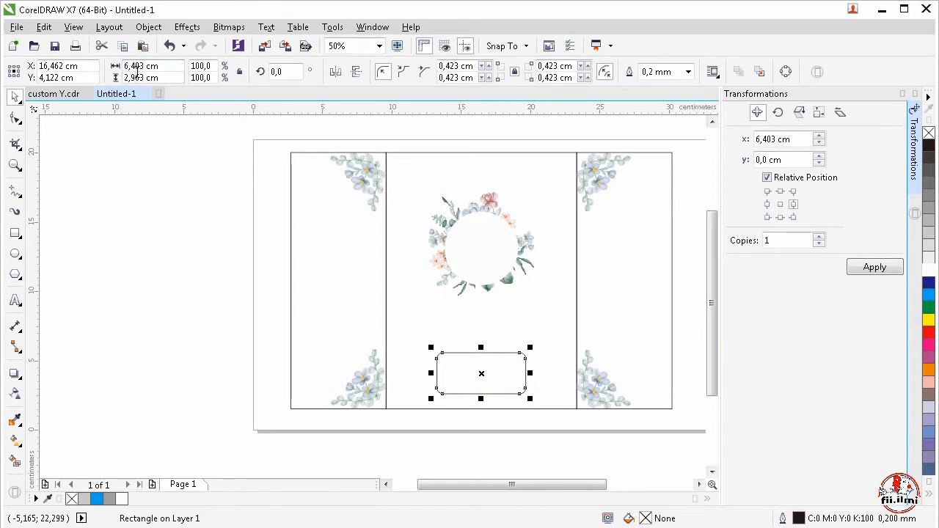
{"action": "left_click", "coordinate": [223, 217]}
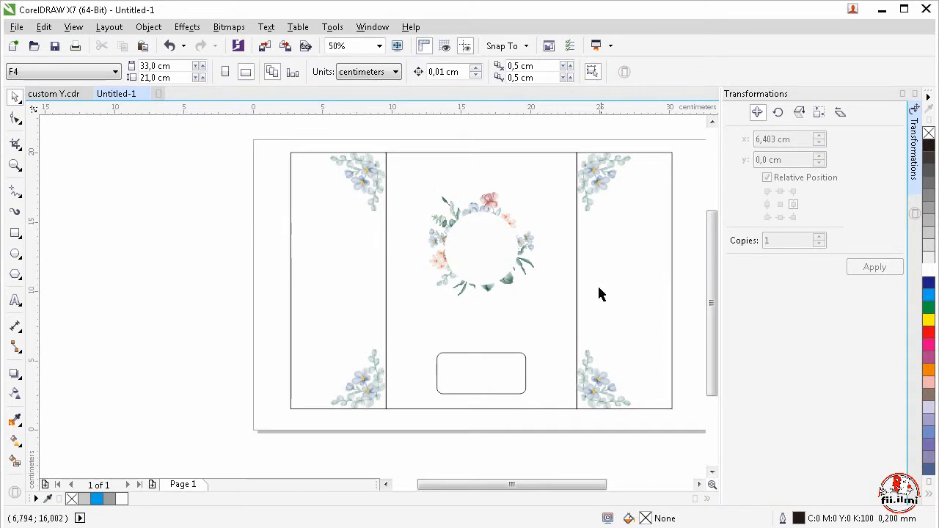
- Duplicate Page 1 after the selected page, copying the layers and their contents, and compare both pages
{"action": "right_click", "coordinate": [187, 490]}
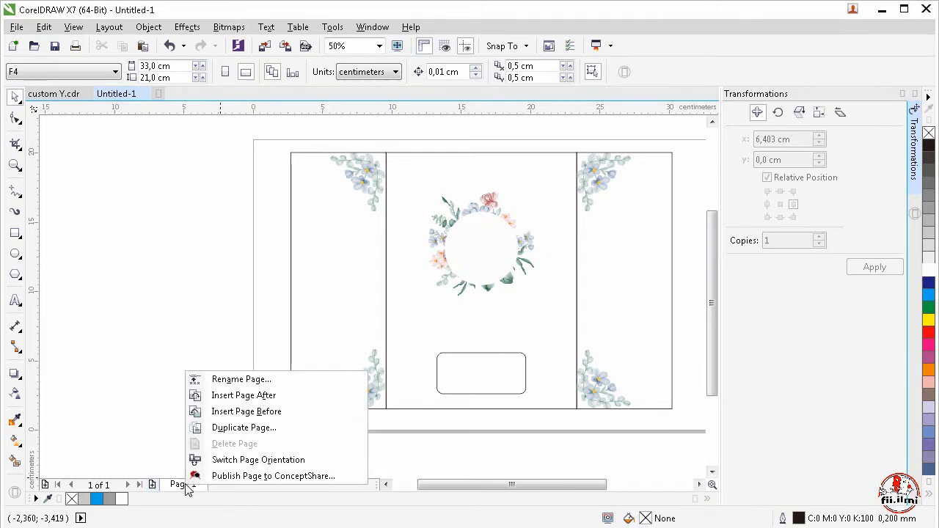
{"action": "left_click", "coordinate": [244, 428]}
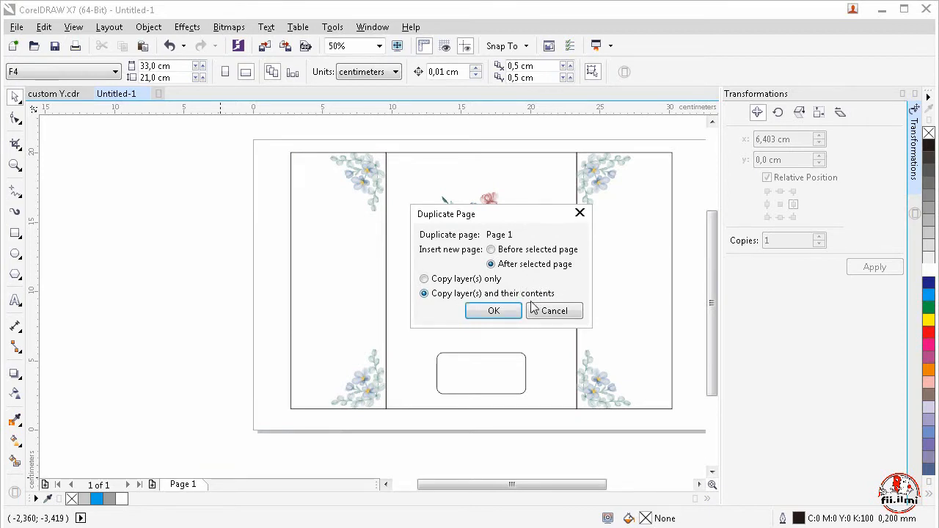
{"action": "left_click", "coordinate": [493, 311]}
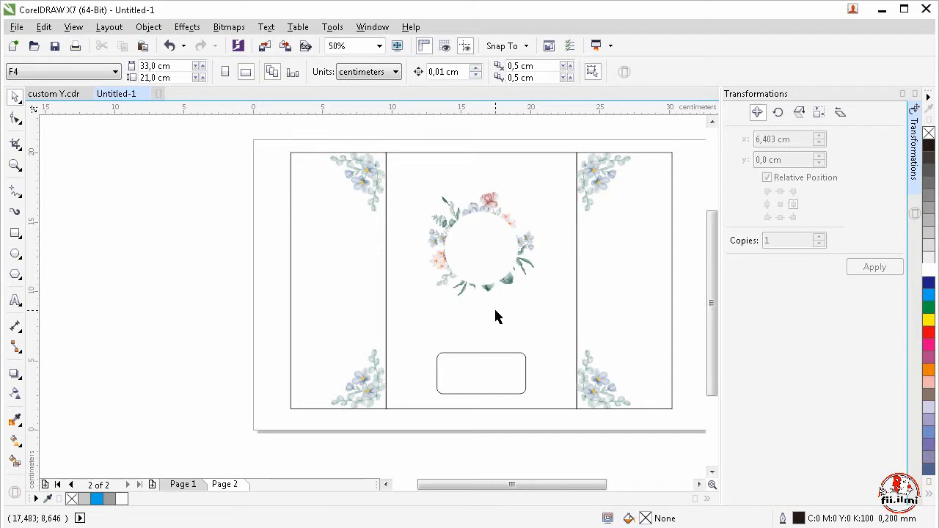
{"action": "left_click", "coordinate": [192, 489]}
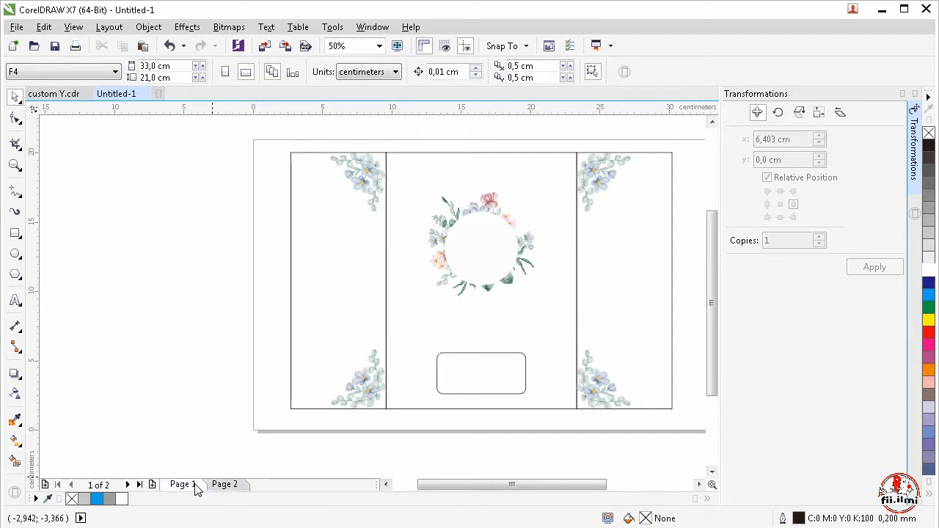
{"action": "left_click", "coordinate": [227, 487]}
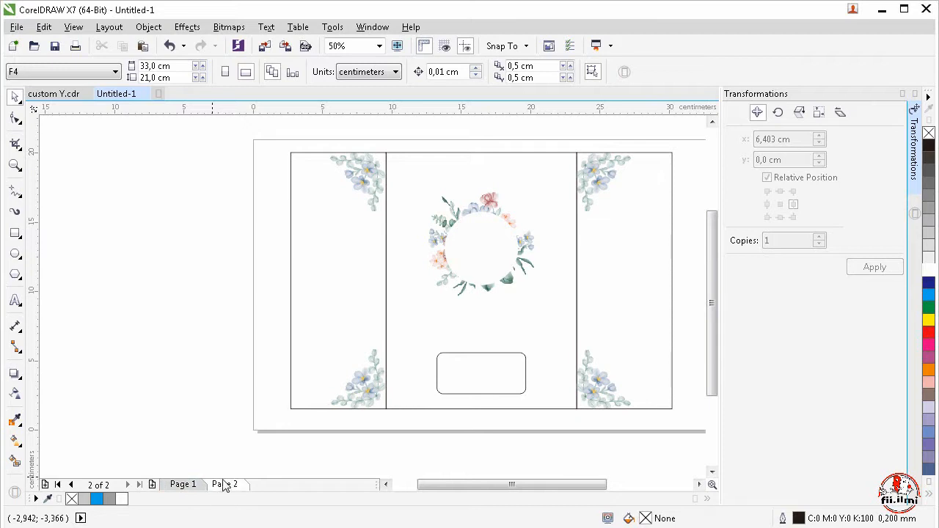
- Delete the white circle, the bouquet and the rounded rectangle from the centre panel on Page 2
{"action": "left_click", "coordinate": [469, 222]}
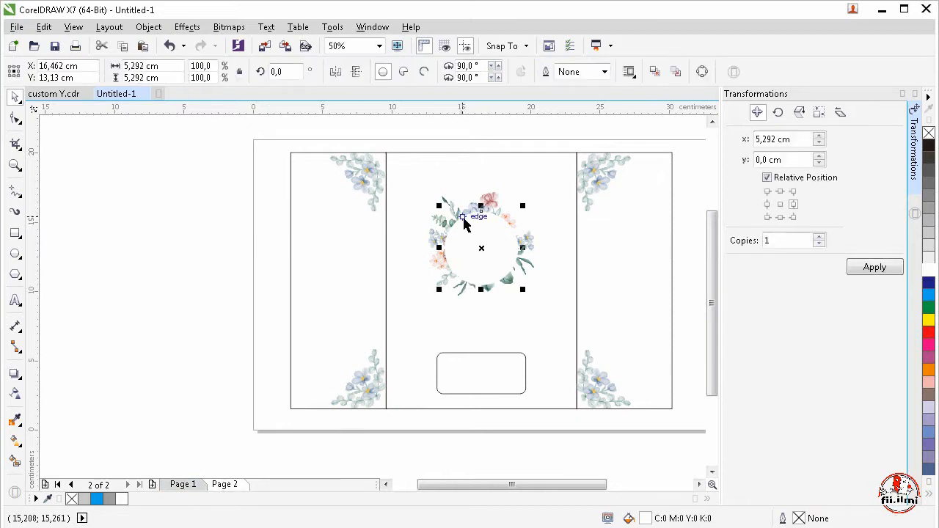
{"action": "key", "text": "Delete"}
{"action": "left_click", "coordinate": [482, 258]}
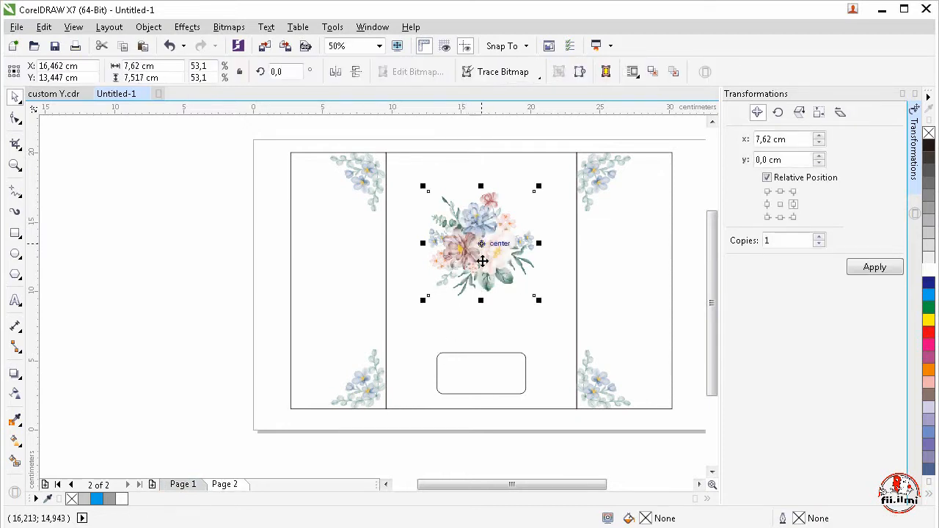
{"action": "key", "text": "Delete"}
{"action": "left_click", "coordinate": [484, 365]}
{"action": "key", "text": "Delete"}
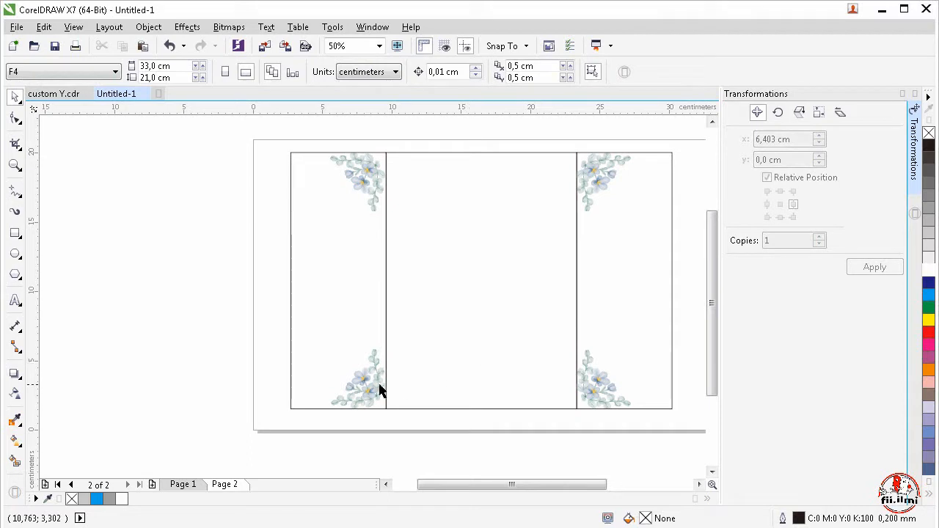
- Edit the left panel's PowerClip contents, mirroring both corner flower arrangements horizontally and moving them to the panel's outer edge
{"action": "left_click", "coordinate": [356, 379]}
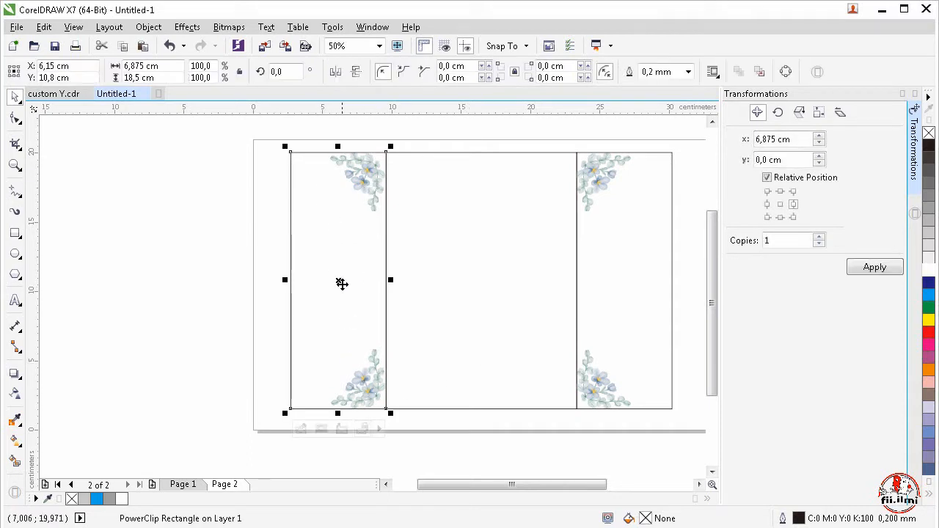
{"action": "left_click", "coordinate": [301, 430]}
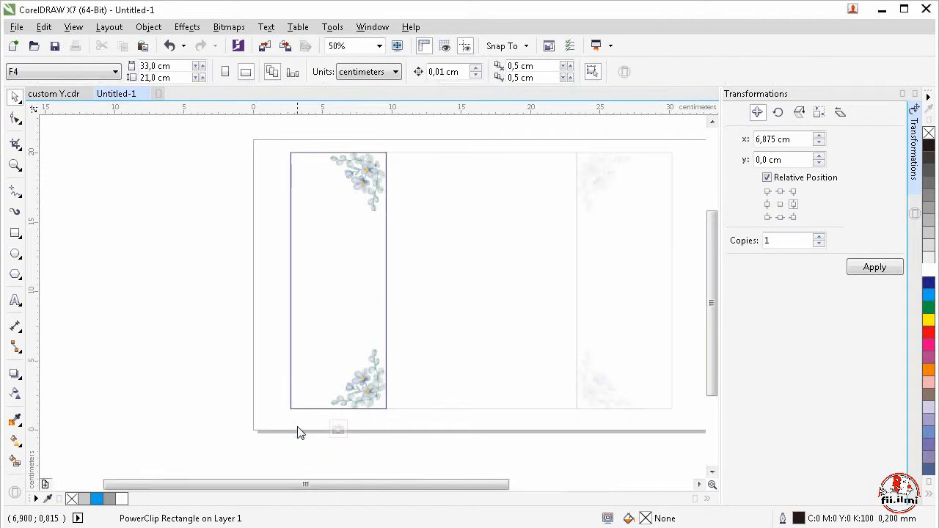
{"action": "scroll", "coordinate": [336, 389], "scroll_direction": "up", "scroll_amount": 2}
{"action": "left_click", "coordinate": [408, 406]}
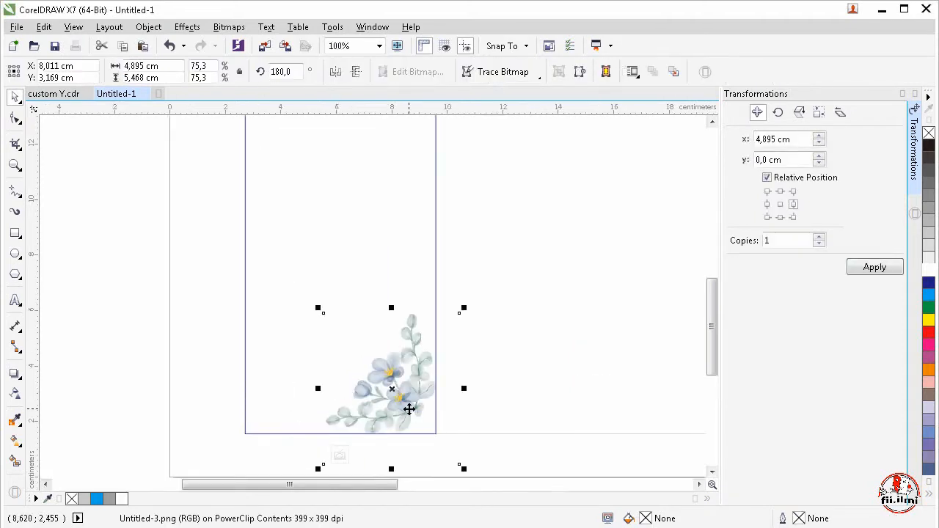
{"action": "scroll", "coordinate": [409, 388], "scroll_direction": "down", "scroll_amount": 2}
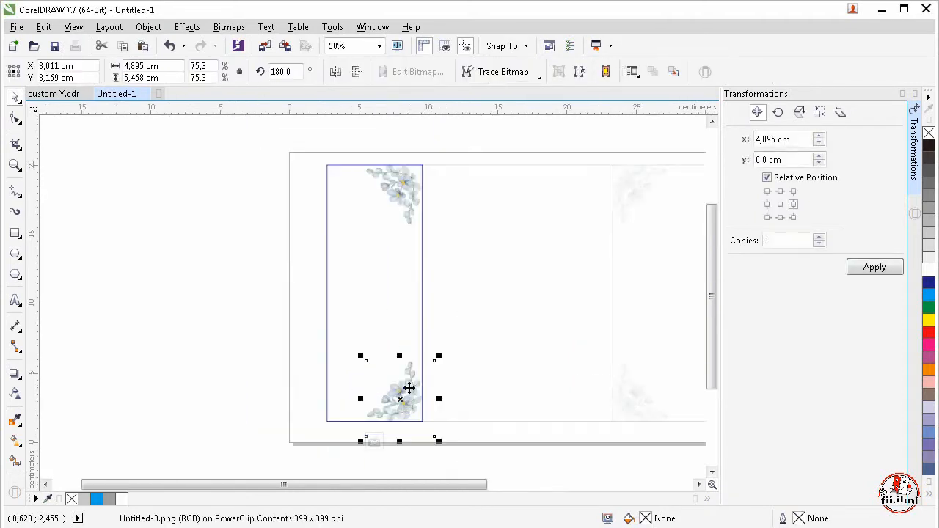
{"action": "left_click", "coordinate": [407, 200], "text": "shift"}
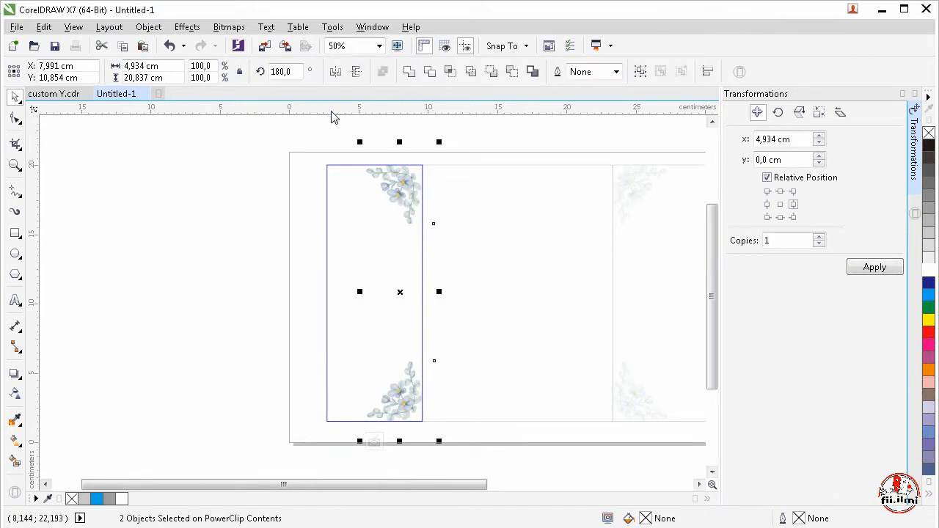
{"action": "left_click", "coordinate": [335, 73]}
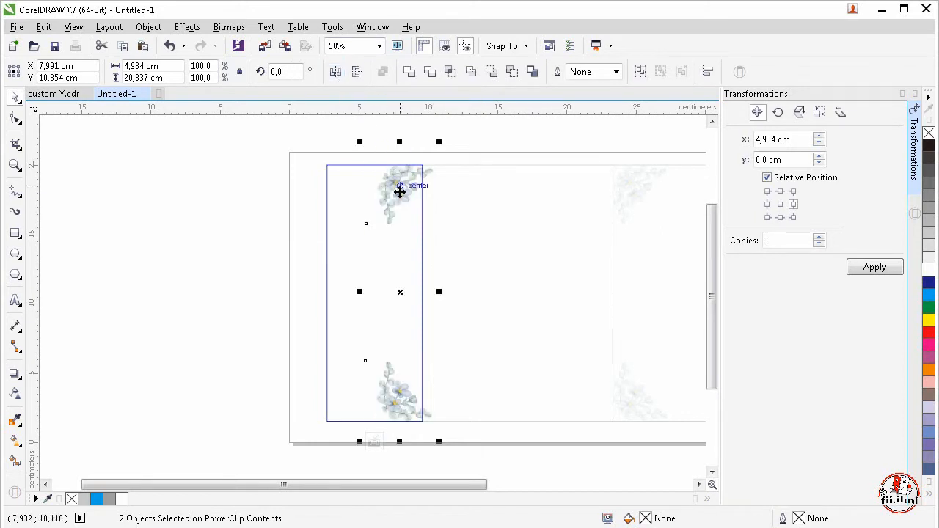
{"action": "left_click_drag", "start_coordinate": [398, 190], "coordinate": [347, 199]}
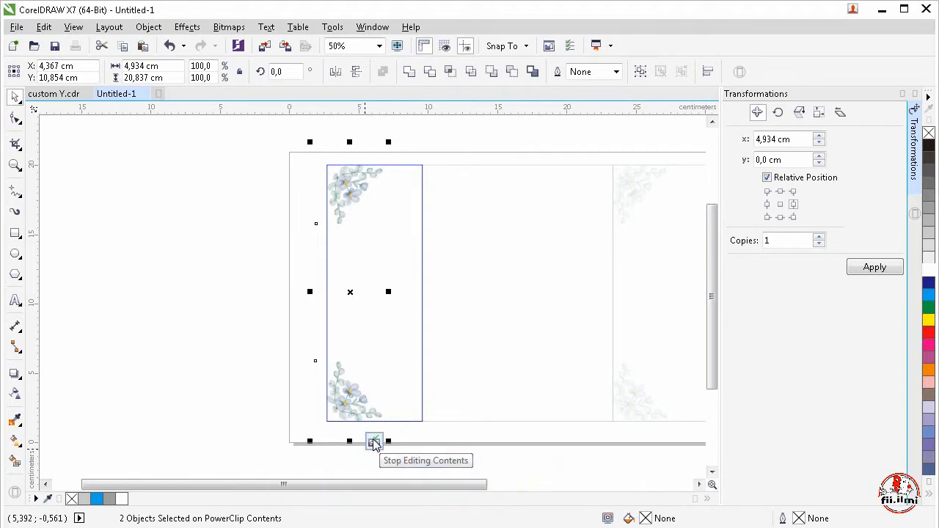
{"action": "left_click", "coordinate": [374, 442]}
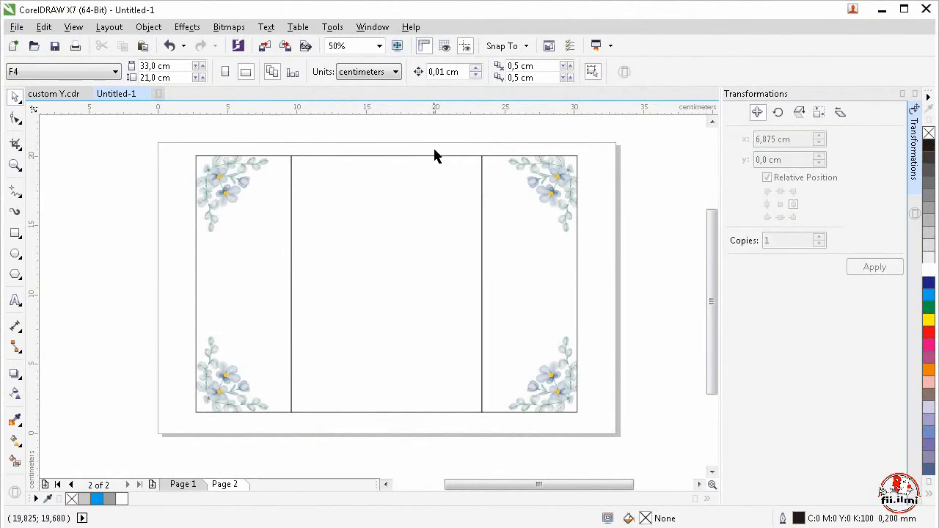
- Import Untitled-1, Untitled-2, Untitled-3 and Untitled-5 from the bunga png folder and place them one below another in the centre panel
{"action": "left_click", "coordinate": [268, 52]}
{"action": "scroll", "coordinate": [707, 286], "scroll_direction": "down", "scroll_amount": 3}
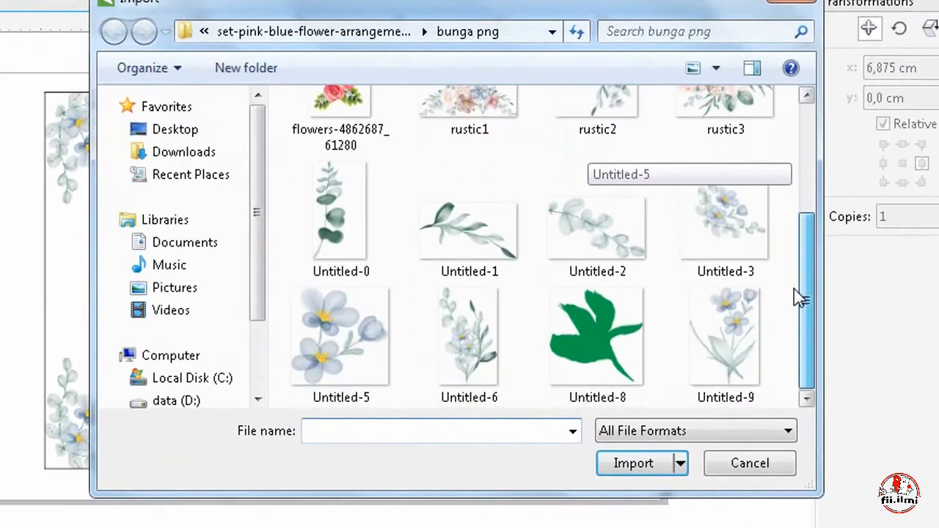
{"action": "left_click", "coordinate": [458, 220]}
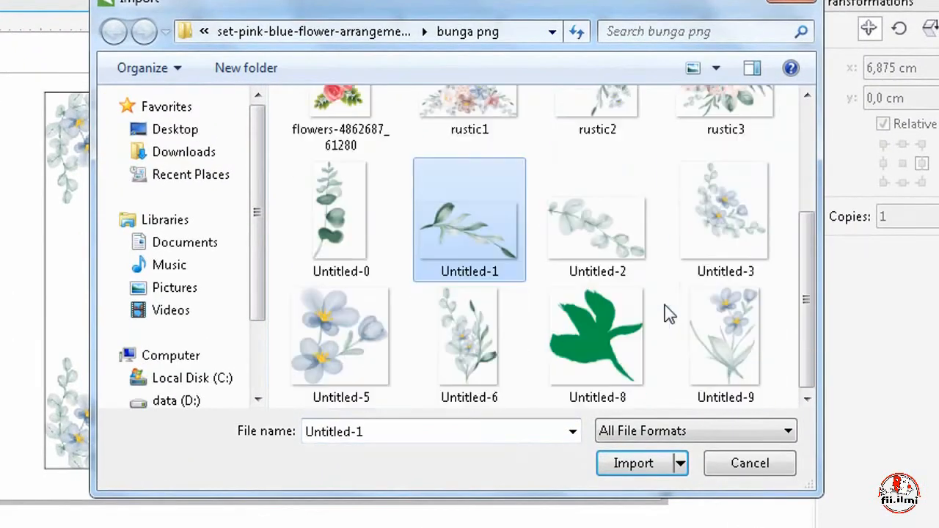
{"action": "left_click", "coordinate": [385, 373], "text": "shift"}
{"action": "left_click", "coordinate": [635, 465]}
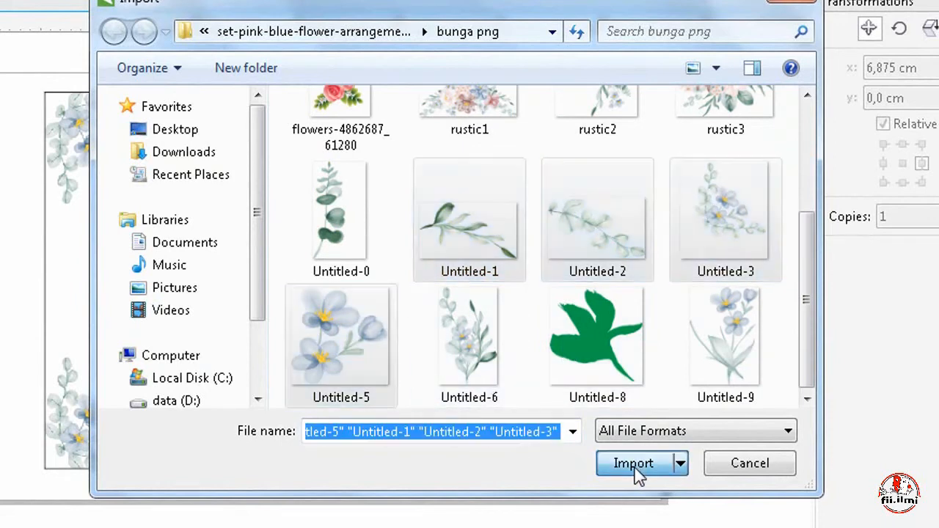
{"action": "left_click", "coordinate": [249, 132]}
{"action": "left_click", "coordinate": [266, 183]}
{"action": "left_click", "coordinate": [297, 253]}
{"action": "left_click", "coordinate": [285, 312]}
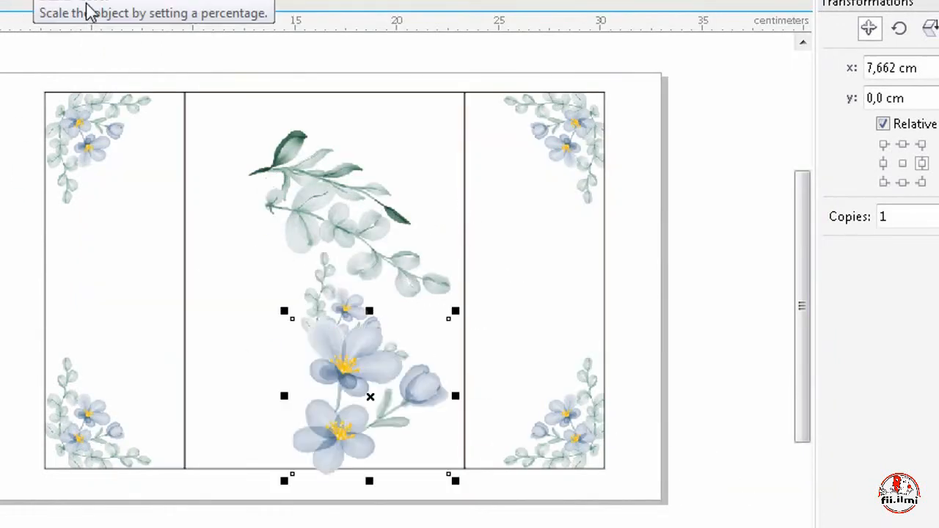
- Move the dark leaf sprig slightly lower and PowerClip all four imported images inside the centre panel
{"action": "left_click", "coordinate": [326, 177]}
{"action": "left_click_drag", "start_coordinate": [325, 177], "coordinate": [331, 223]}
{"action": "left_click_drag", "start_coordinate": [208, 63], "coordinate": [472, 510]}
{"action": "right_click", "coordinate": [338, 250]}
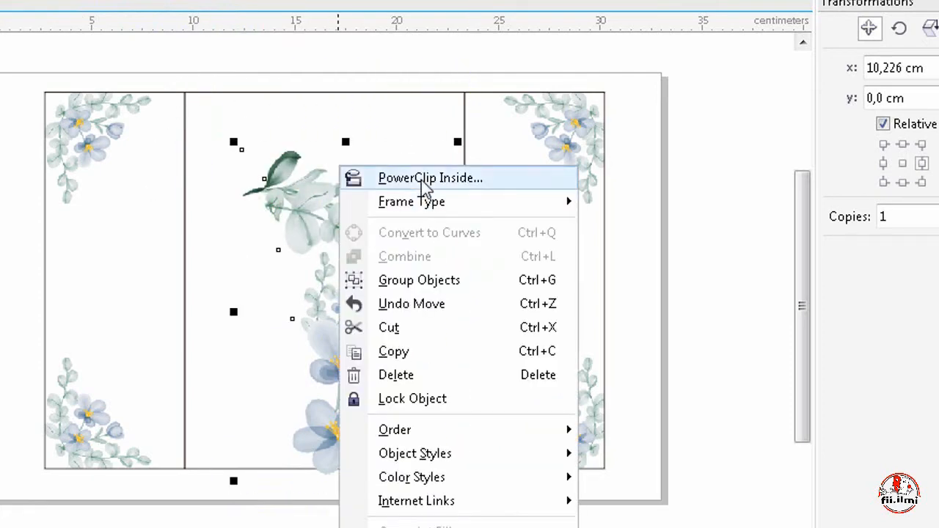
{"action": "left_click", "coordinate": [422, 180]}
{"action": "left_click", "coordinate": [421, 97]}
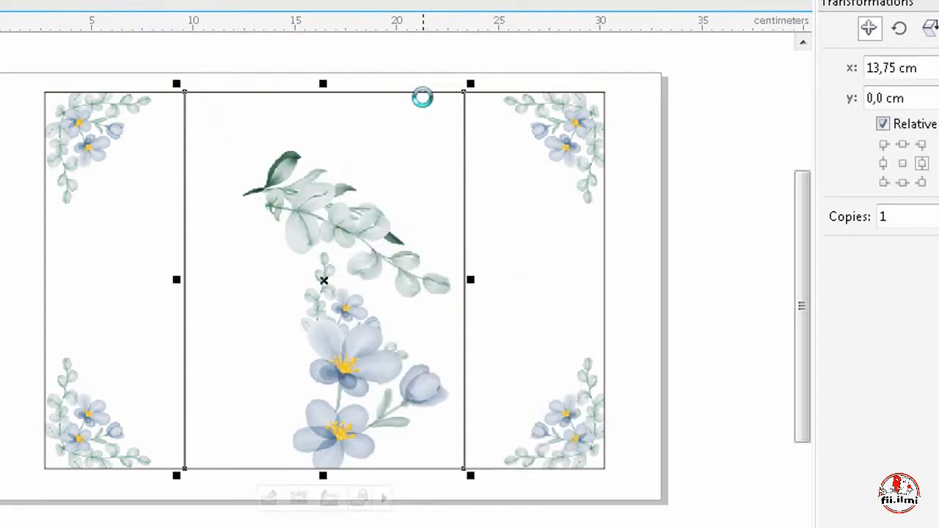
- Open the centre panel's PowerClip contents for editing and move the dark leaf sprig to the panel's upper-left corner
{"action": "scroll", "coordinate": [360, 274], "scroll_direction": "up", "scroll_amount": 3}
{"action": "scroll", "coordinate": [360, 274], "scroll_direction": "down", "scroll_amount": 3}
{"action": "left_click", "coordinate": [286, 409]}
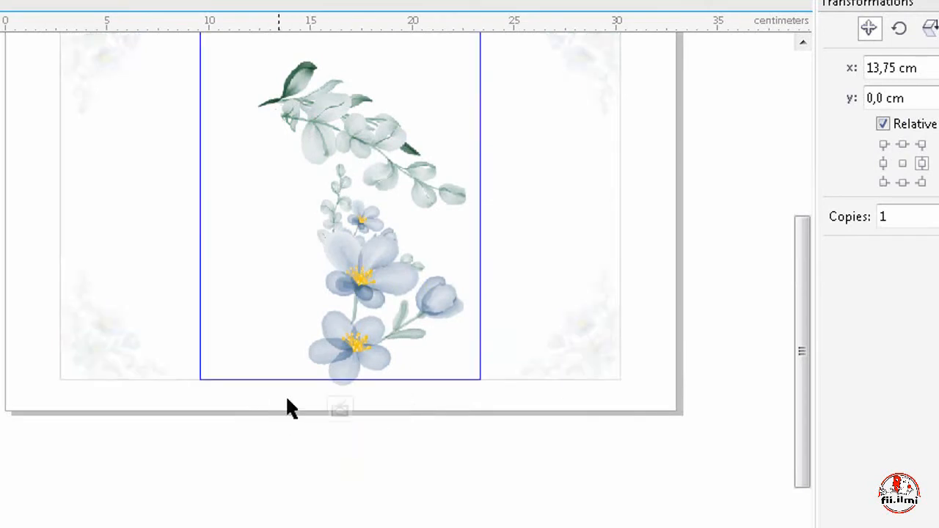
{"action": "left_click_drag", "start_coordinate": [315, 203], "coordinate": [229, 106]}
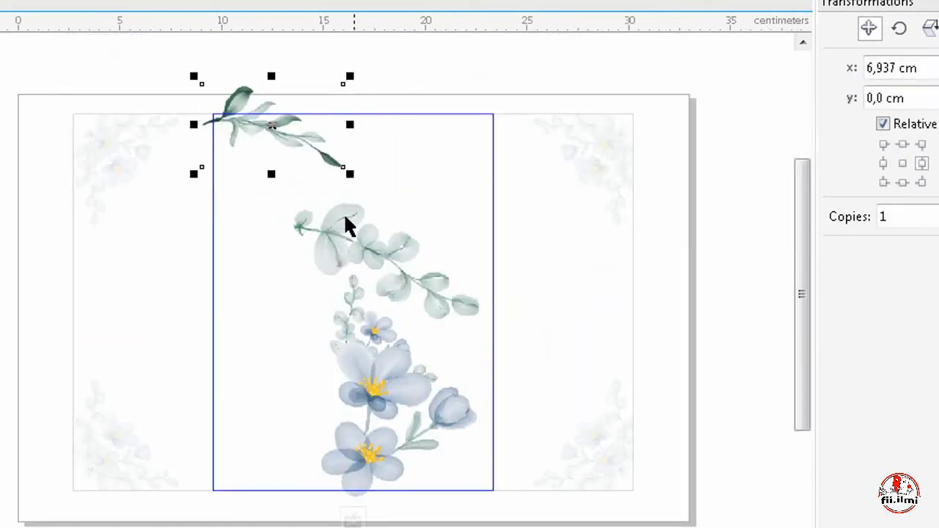
- Shrink the eucalyptus sprig to about 67,8 %, rotate it to about 228,8° and place it across the centre panel's upper-right corner
{"action": "left_click", "coordinate": [378, 261]}
{"action": "left_click", "coordinate": [337, 229]}
{"action": "left_click_drag", "start_coordinate": [285, 198], "coordinate": [506, 220]}
{"action": "left_click_drag", "start_coordinate": [415, 261], "coordinate": [454, 147]}
{"action": "left_click_drag", "start_coordinate": [310, 265], "coordinate": [356, 216]}
{"action": "left_click_drag", "start_coordinate": [537, 216], "coordinate": [515, 195]}
{"action": "mouse_move", "coordinate": [446, 122]}
{"action": "left_mouse_down"}
{"action": "mouse_move", "coordinate": [447, 145]}
{"action": "mouse_move", "coordinate": [461, 131]}
{"action": "left_mouse_up"}
- Shrink the large blue flower cluster and position it in the upper middle of the centre panel
{"action": "left_click_drag", "start_coordinate": [374, 375], "coordinate": [263, 263]}
{"action": "left_click_drag", "start_coordinate": [374, 223], "coordinate": [266, 332]}
{"action": "left_click_drag", "start_coordinate": [233, 367], "coordinate": [315, 257]}
- Rotate the dark leaf sprig in the upper-left corner so its tip points up to the right
{"action": "left_click", "coordinate": [272, 133]}
{"action": "left_click", "coordinate": [237, 113]}
{"action": "left_click_drag", "start_coordinate": [197, 82], "coordinate": [179, 148]}
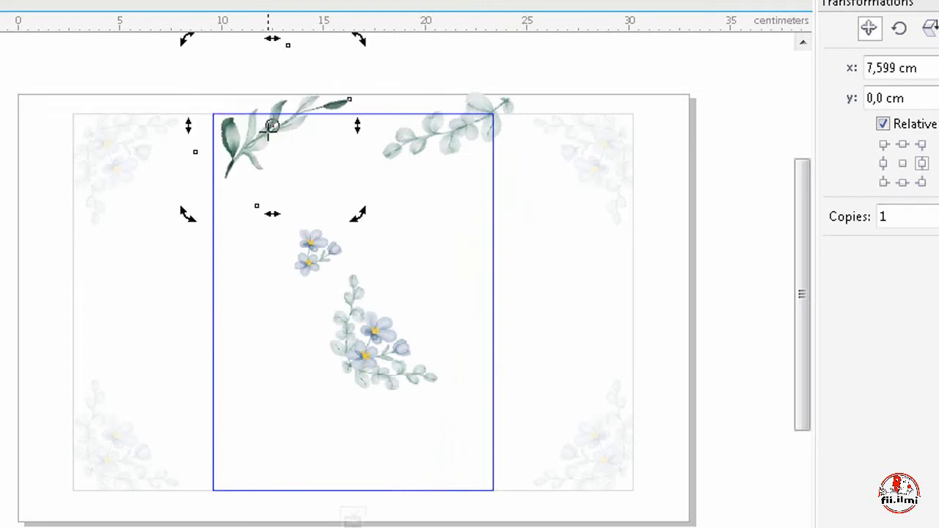
- Place the dark leaf sprig more steeply across the centre panel's left edge, with a second sprig lower in the panel
{"action": "left_click_drag", "start_coordinate": [267, 132], "coordinate": [220, 209]}
{"action": "left_click_drag", "start_coordinate": [307, 296], "coordinate": [284, 276]}
{"action": "left_click_drag", "start_coordinate": [186, 222], "coordinate": [190, 234]}
{"action": "left_click", "coordinate": [195, 252]}
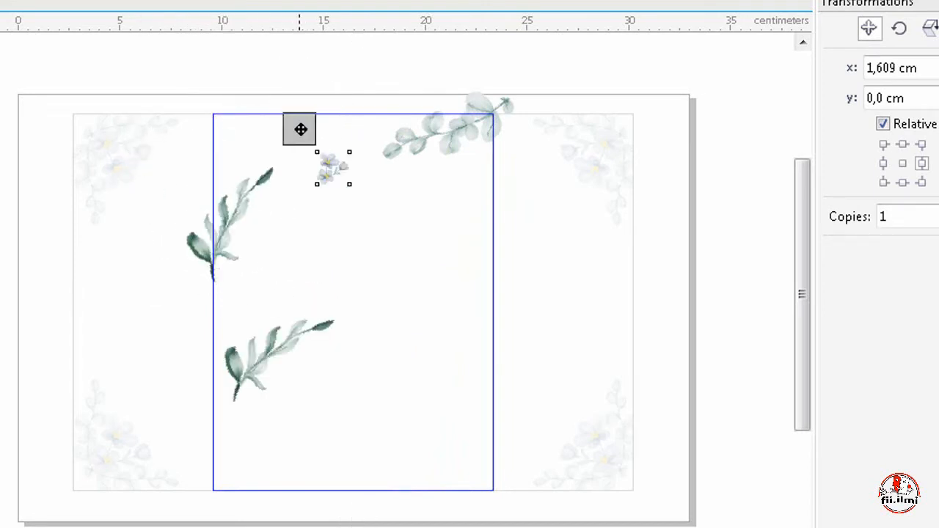
- Place the small flower cluster near the centre panel's top edge, with copies at its right edge and lower-left corner
{"action": "left_click_drag", "start_coordinate": [300, 130], "coordinate": [478, 324]}
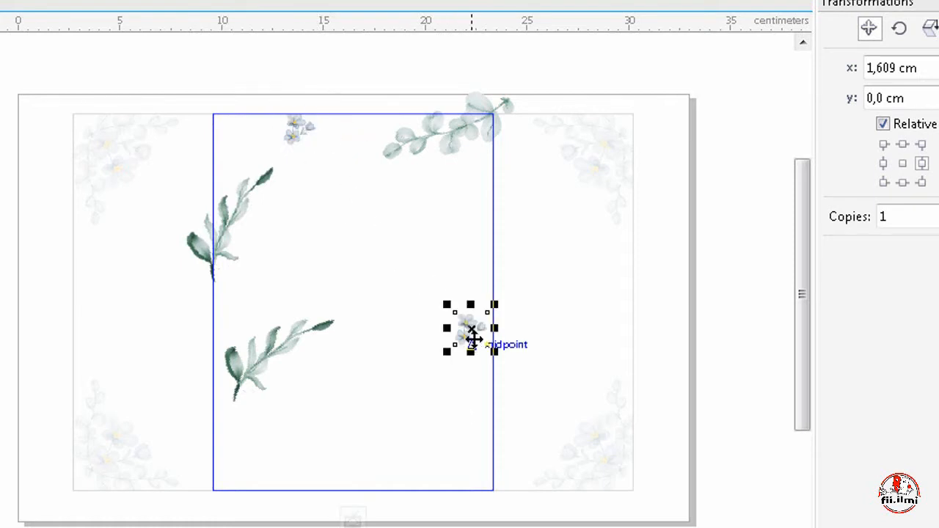
{"action": "key", "text": "ctrl+r"}
{"action": "left_click_drag", "start_coordinate": [642, 527], "coordinate": [277, 453]}
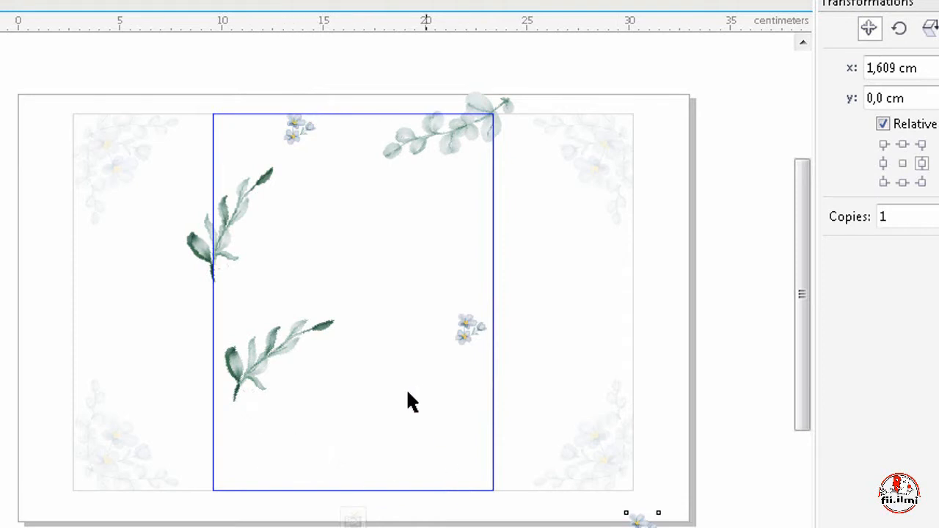
- Move the lower dark leaf sprig slightly higher in the centre panel
{"action": "left_click", "coordinate": [344, 379]}
{"action": "left_click_drag", "start_coordinate": [286, 356], "coordinate": [292, 337]}
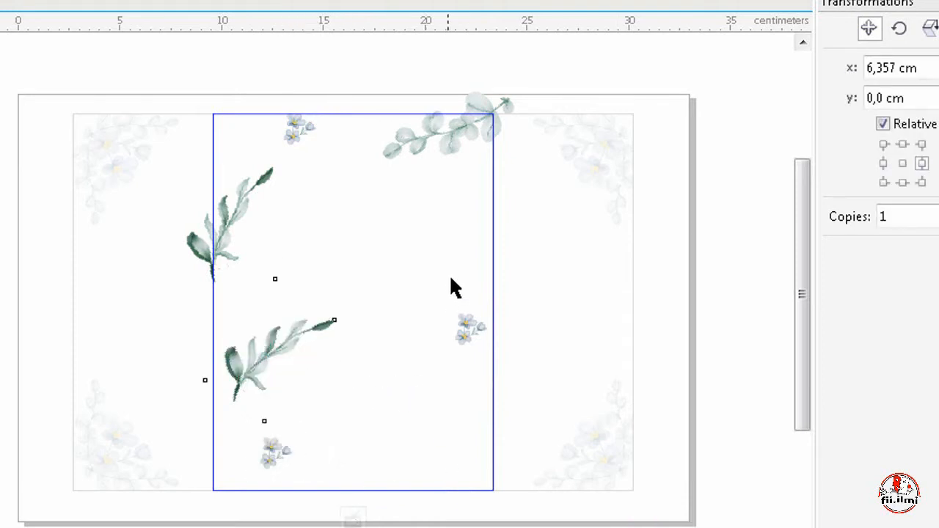
{"action": "left_click", "coordinate": [197, 248]}
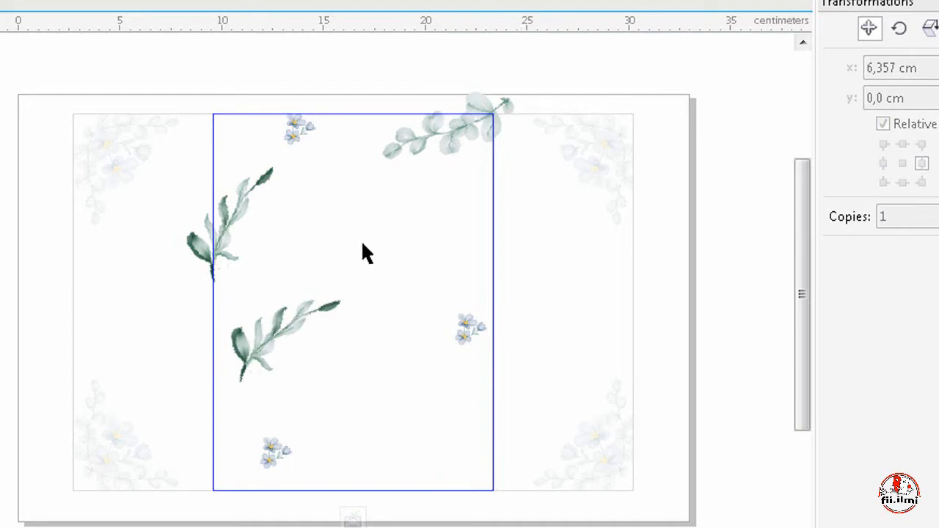
- Apply a uniform transparency of 58 to the eucalyptus sprig and fade the lower leaf sprig with the Transparency tool
{"action": "left_click", "coordinate": [459, 135]}
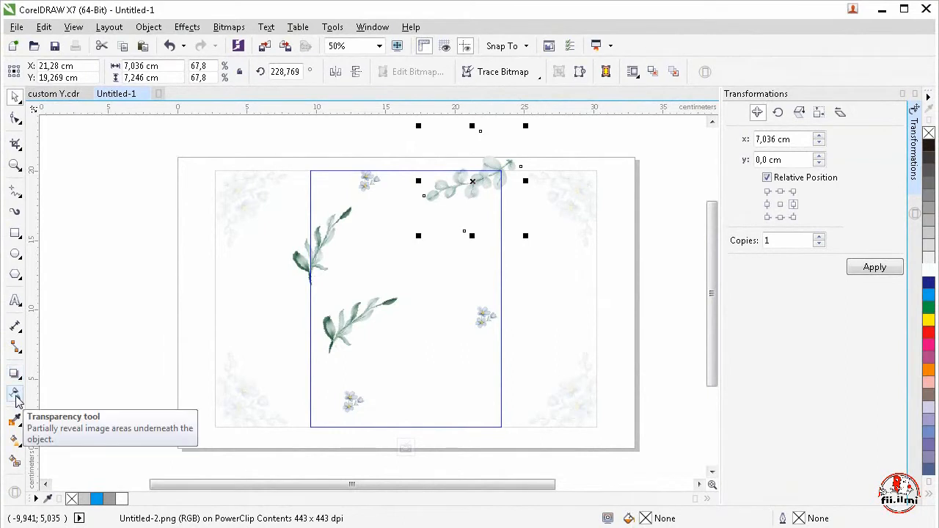
{"action": "left_click", "coordinate": [15, 395]}
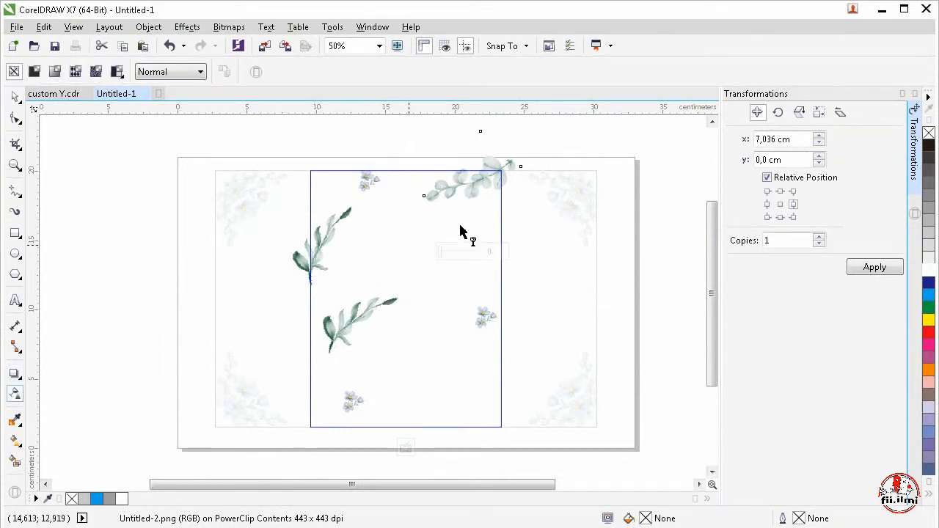
{"action": "left_click_drag", "start_coordinate": [440, 255], "coordinate": [462, 260]}
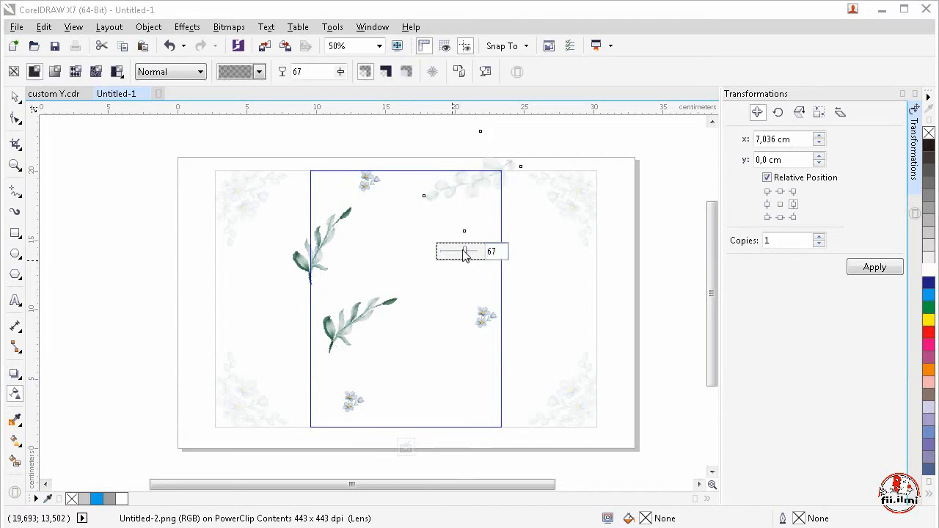
{"action": "left_click_drag", "start_coordinate": [464, 253], "coordinate": [461, 253]}
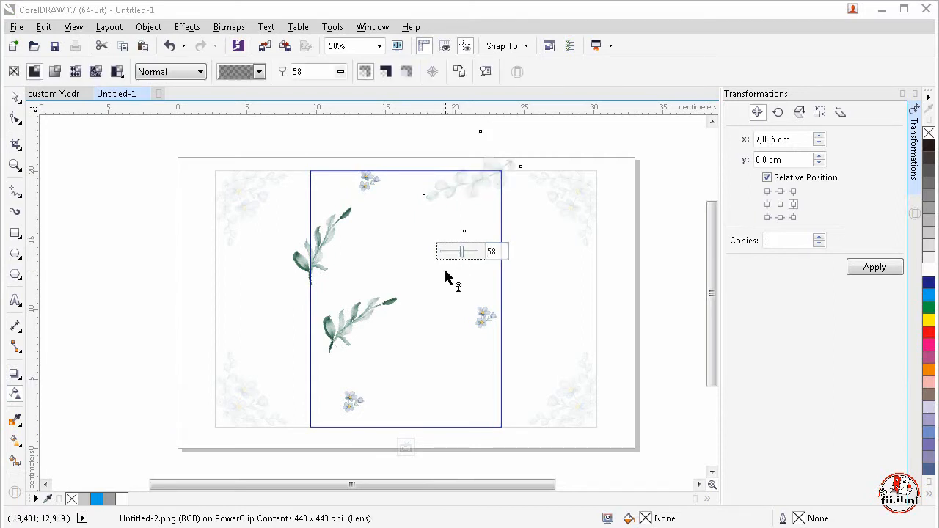
{"action": "left_click", "coordinate": [367, 319]}
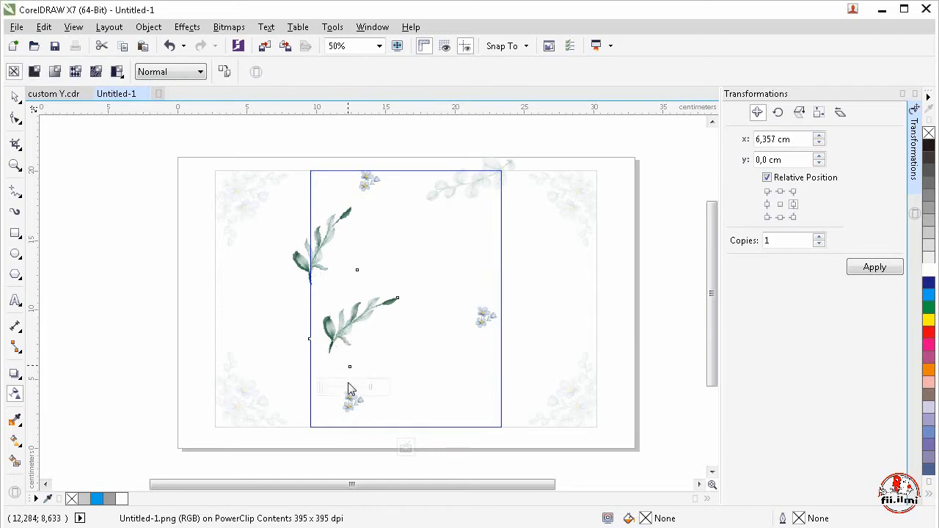
{"action": "left_click_drag", "start_coordinate": [322, 387], "coordinate": [340, 389]}
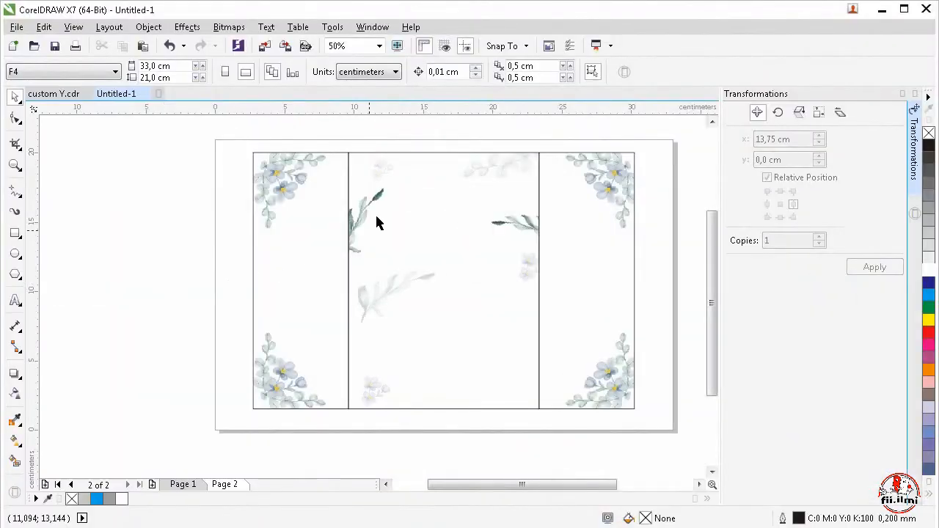
- Examine the faded flowers and leaf sprigs in the centre panel up close and within the whole Page 2 layout
{"action": "scroll", "coordinate": [376, 216], "scroll_direction": "up", "scroll_amount": 2}
{"action": "scroll", "coordinate": [355, 210], "scroll_direction": "down", "scroll_amount": 1}
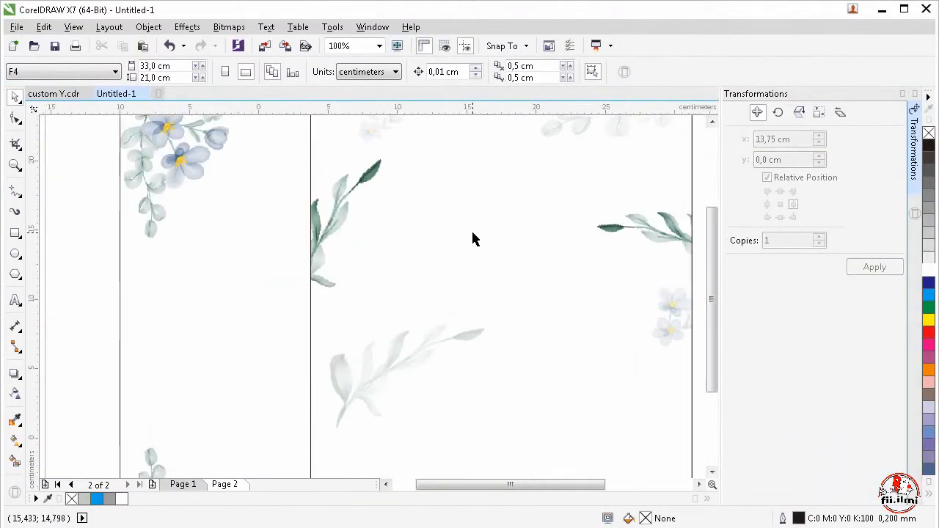
{"action": "scroll", "coordinate": [471, 229], "scroll_direction": "down", "scroll_amount": 1}
{"action": "scroll", "coordinate": [533, 279], "scroll_direction": "up", "scroll_amount": 1}
{"action": "scroll", "coordinate": [607, 319], "scroll_direction": "up", "scroll_amount": 1}
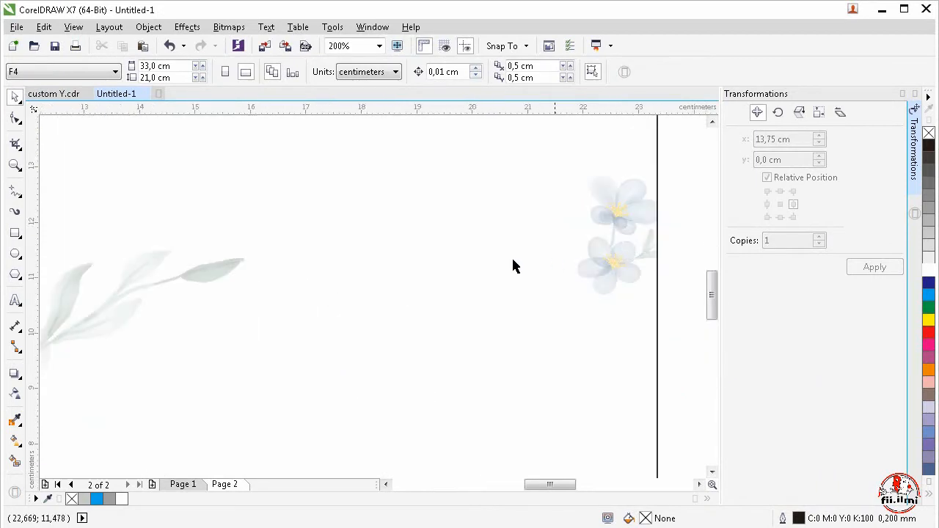
{"action": "scroll", "coordinate": [459, 279], "scroll_direction": "down", "scroll_amount": 1}
{"action": "scroll", "coordinate": [286, 339], "scroll_direction": "down", "scroll_amount": 2}
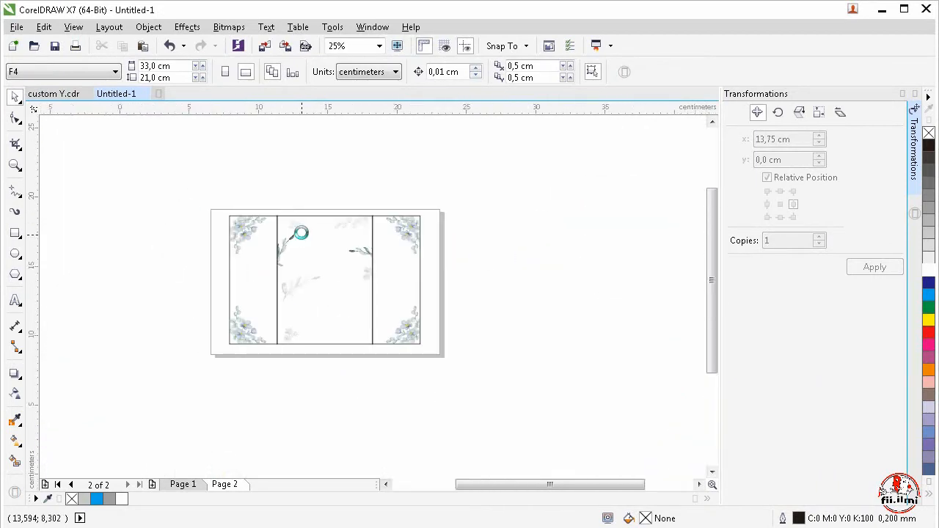
{"action": "scroll", "coordinate": [477, 202], "scroll_direction": "up", "scroll_amount": 2}
{"action": "scroll", "coordinate": [227, 311], "scroll_direction": "down", "scroll_amount": 1}
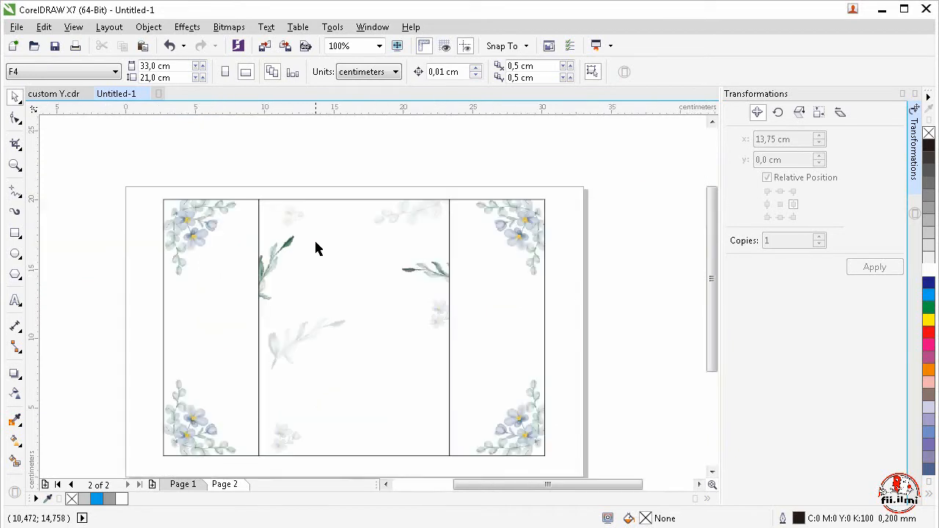
{"action": "scroll", "coordinate": [323, 216], "scroll_direction": "up", "scroll_amount": 2}
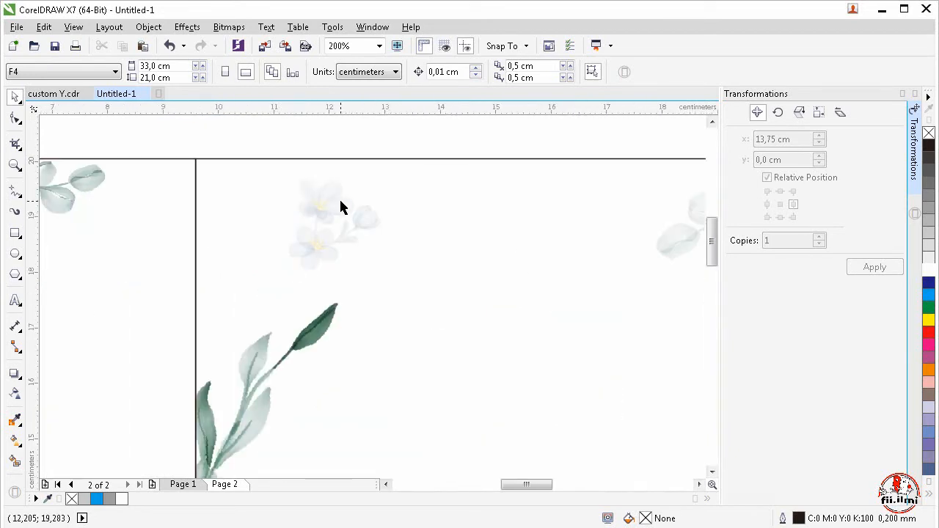
{"action": "scroll", "coordinate": [411, 229], "scroll_direction": "down", "scroll_amount": 2}
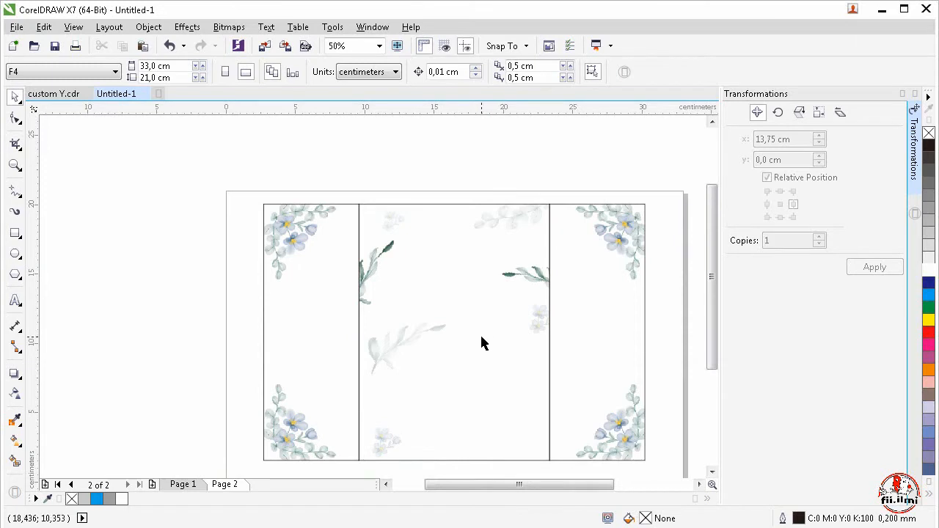
{"action": "scroll", "coordinate": [436, 261], "scroll_direction": "down", "scroll_amount": 1}
{"action": "scroll", "coordinate": [456, 351], "scroll_direction": "up", "scroll_amount": 1}
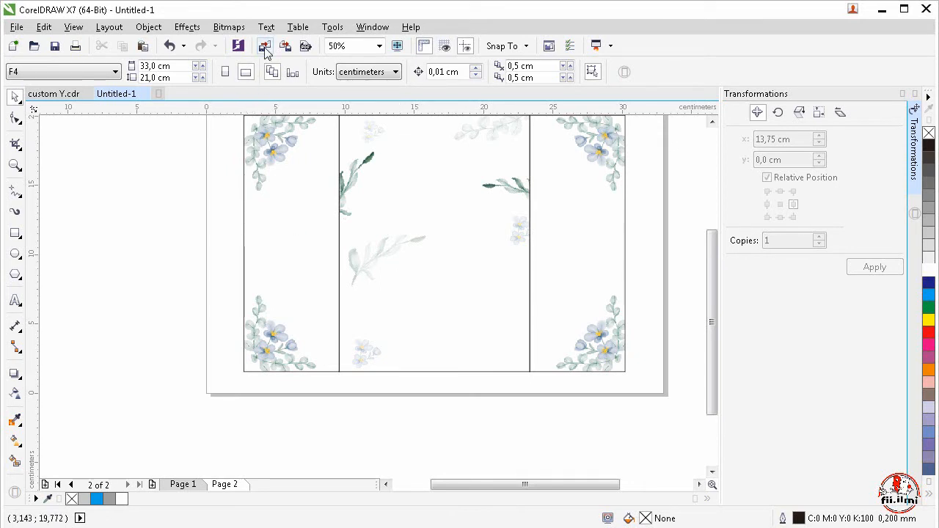
- Open the centre panel's PowerClip contents and import Untitled-8, placing it about 10,9 × 11,4 cm over the panel's lower-right corner
{"action": "left_click", "coordinate": [445, 243]}
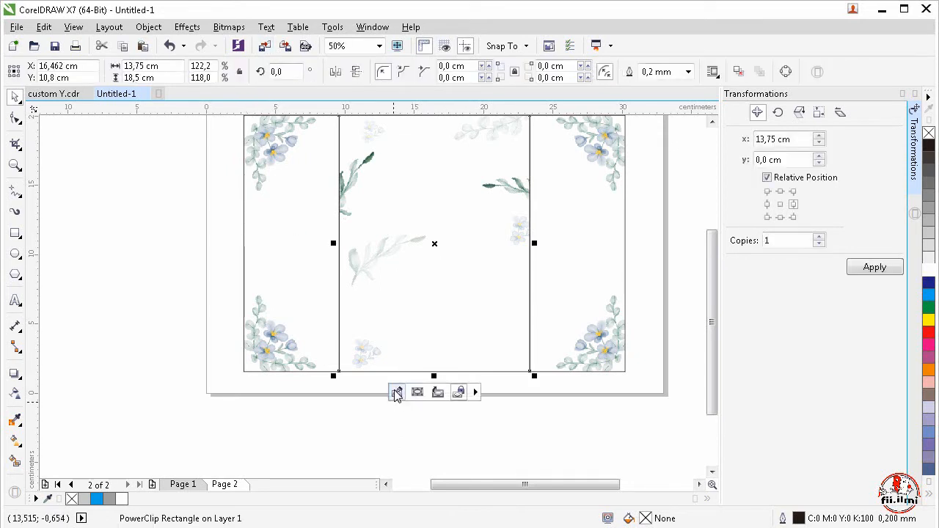
{"action": "left_click", "coordinate": [396, 392]}
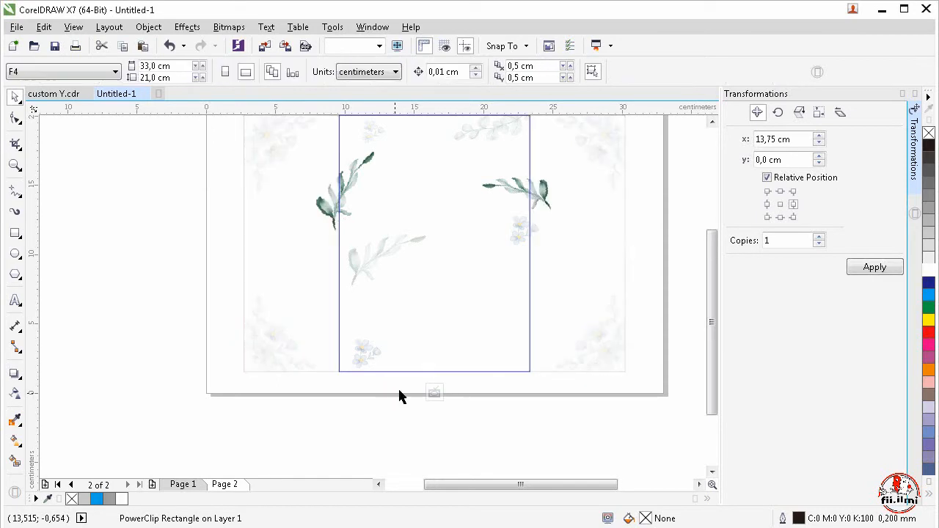
{"action": "left_click", "coordinate": [266, 45]}
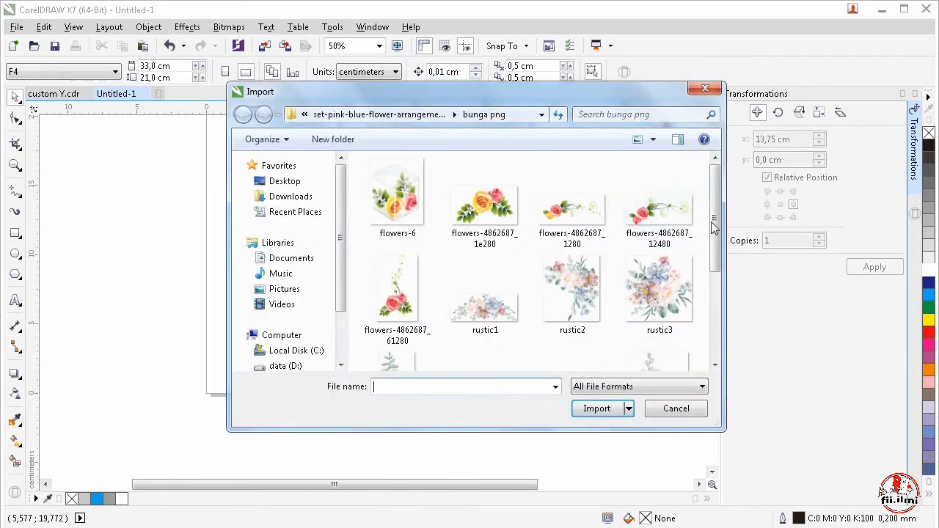
{"action": "scroll", "coordinate": [723, 264], "scroll_direction": "down", "scroll_amount": 1}
{"action": "scroll", "coordinate": [723, 264], "scroll_direction": "down", "scroll_amount": 4}
{"action": "left_click", "coordinate": [573, 329]}
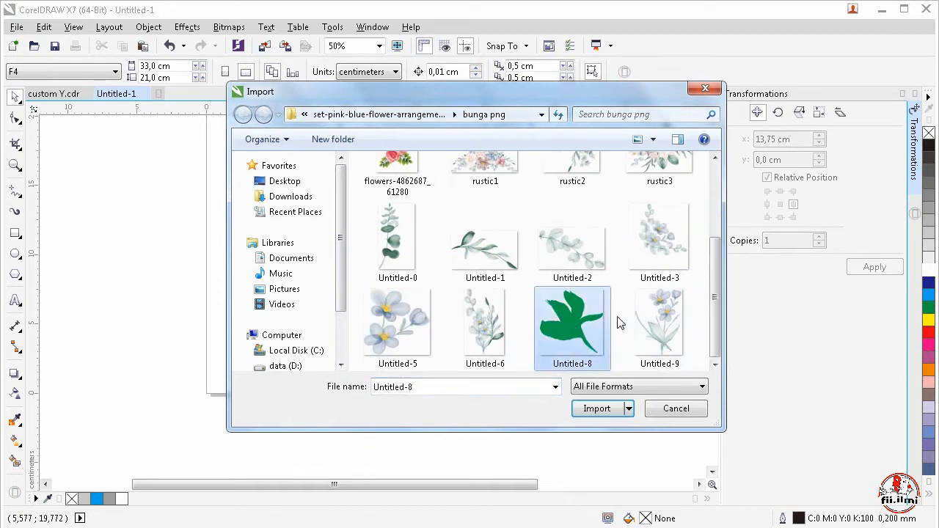
{"action": "double_click", "coordinate": [573, 328]}
{"action": "left_click_drag", "start_coordinate": [575, 343], "coordinate": [595, 381]}
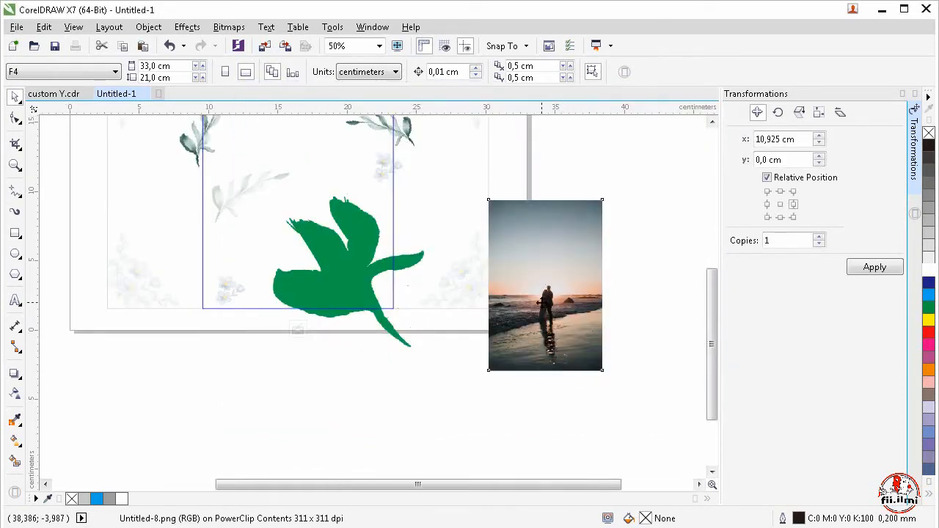
- Enlarge the beach couple photo to about 13,1 × 19,6 cm and move it beside the green leaf shape
{"action": "left_click", "coordinate": [543, 301]}
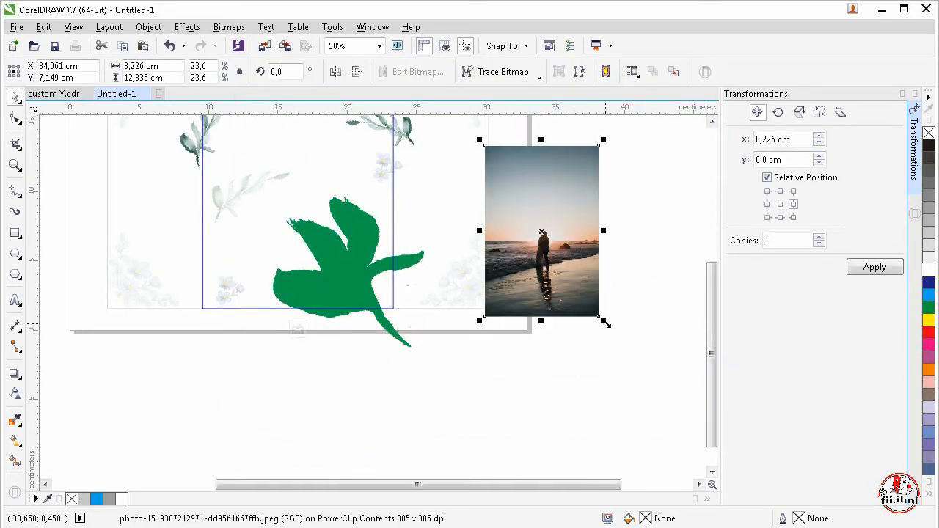
{"action": "left_click_drag", "start_coordinate": [603, 321], "coordinate": [666, 419]}
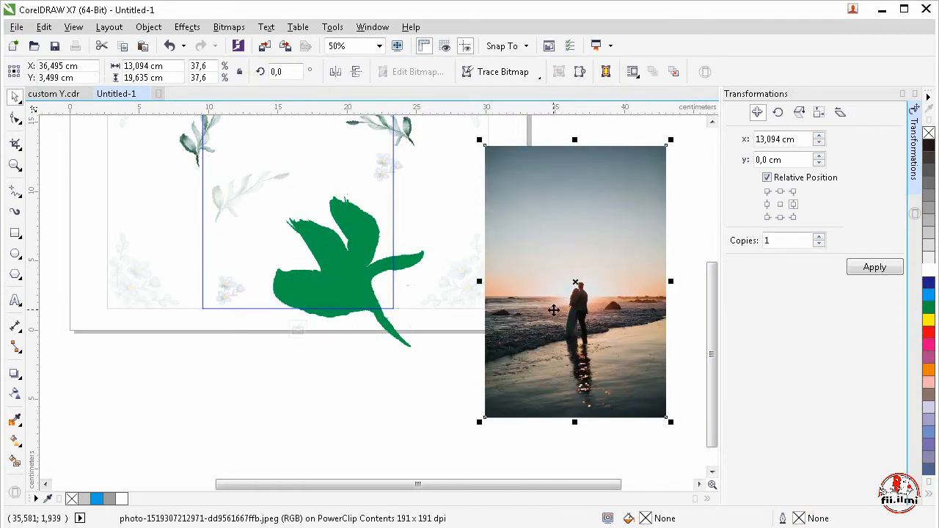
{"action": "left_click_drag", "start_coordinate": [562, 303], "coordinate": [539, 273]}
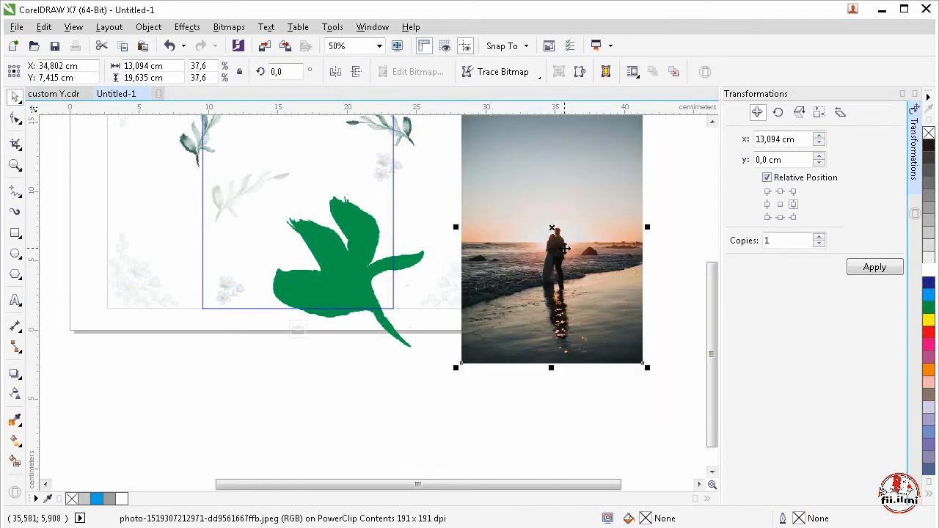
- Try to PowerClip the beach couple photo inside the green leaf bitmap
{"action": "right_click", "coordinate": [551, 228]}
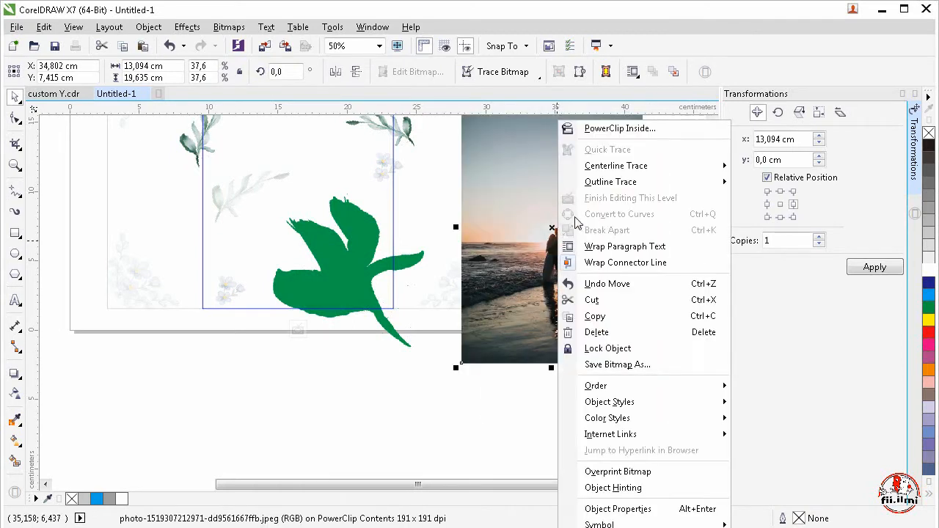
{"action": "left_click", "coordinate": [587, 128]}
{"action": "left_click", "coordinate": [350, 263]}
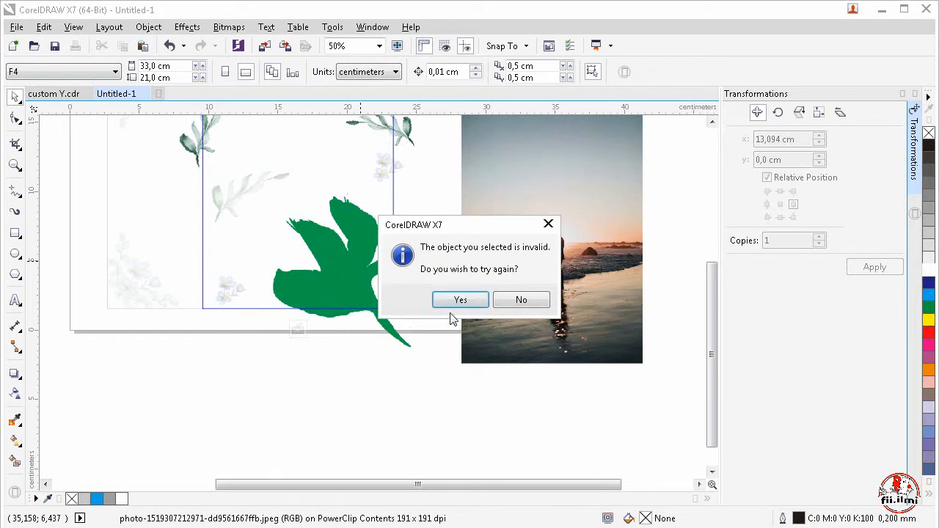
{"action": "left_click", "coordinate": [535, 300]}
- Quick Trace the green leaf bitmap and move the traced vector group away from the original, beyond the centre panel's lower-left corner
{"action": "left_click", "coordinate": [340, 240]}
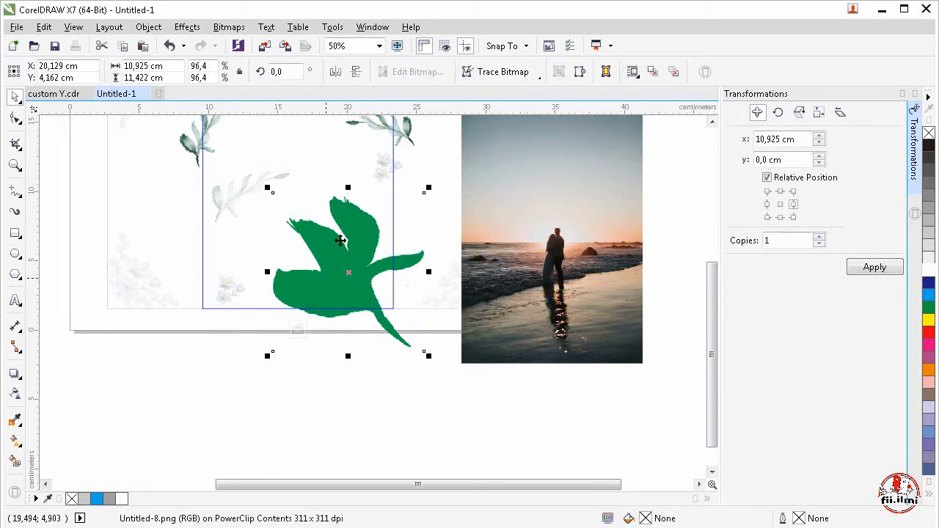
{"action": "left_click", "coordinate": [503, 72]}
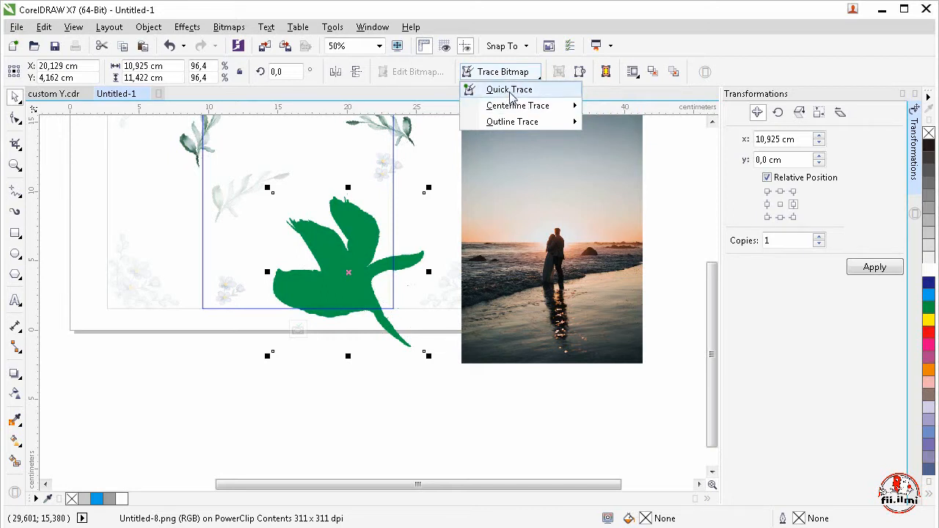
{"action": "left_click", "coordinate": [510, 91]}
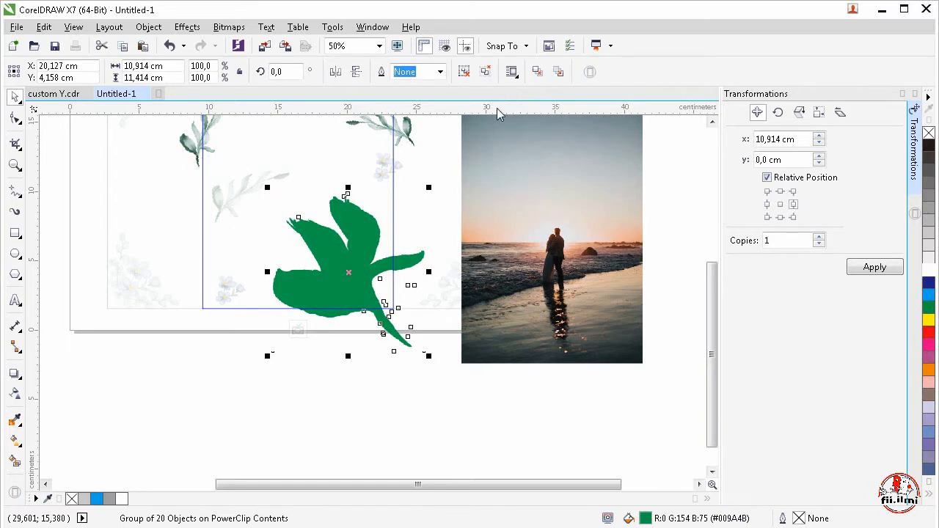
{"action": "mouse_move", "coordinate": [321, 292]}
{"action": "left_mouse_down"}
{"action": "mouse_move", "coordinate": [153, 325]}
{"action": "mouse_move", "coordinate": [132, 316]}
{"action": "left_mouse_up"}
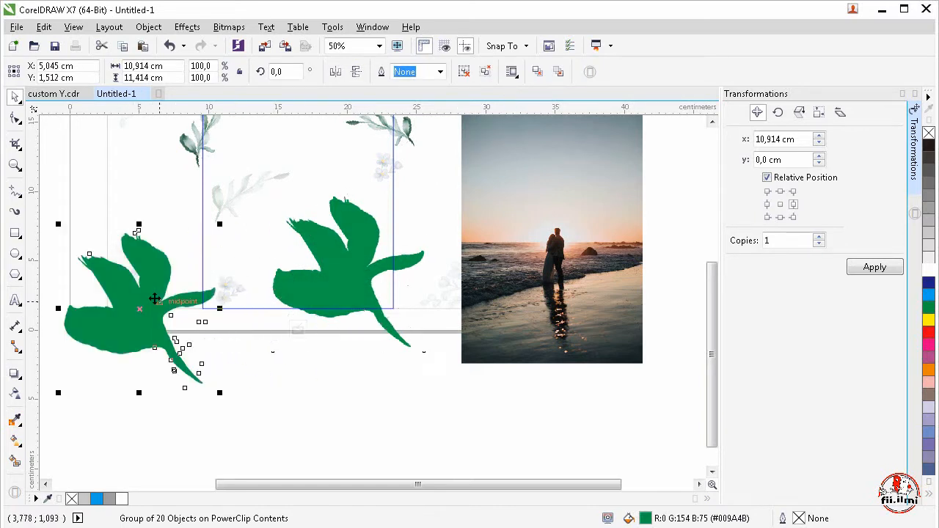
{"action": "left_click", "coordinate": [346, 253]}
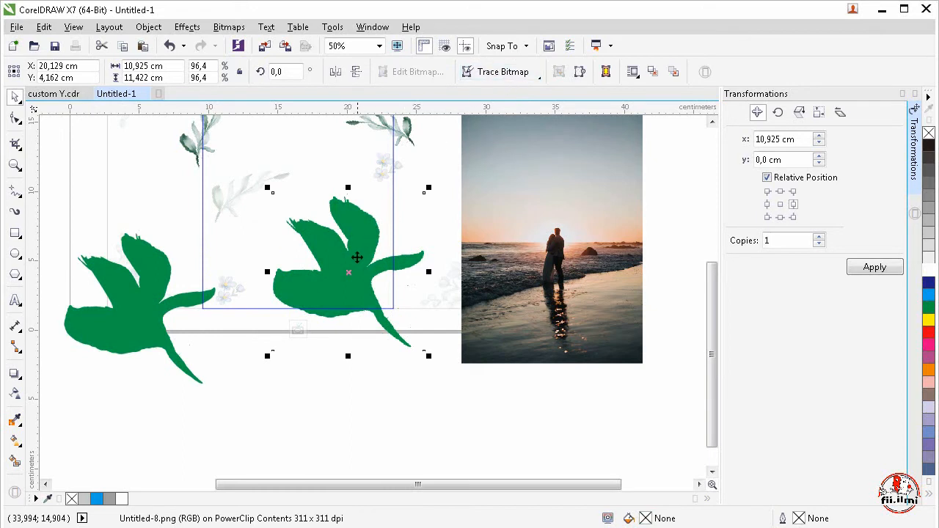
{"action": "left_click", "coordinate": [135, 317]}
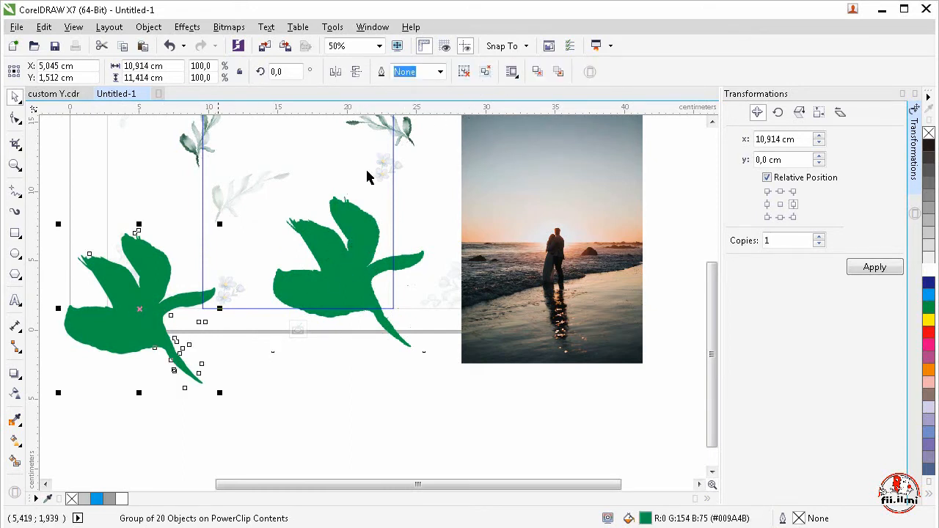
- Delete the original green leaf bitmap and move the traced group back over the centre panel's lower-right corner
{"action": "left_click", "coordinate": [354, 253]}
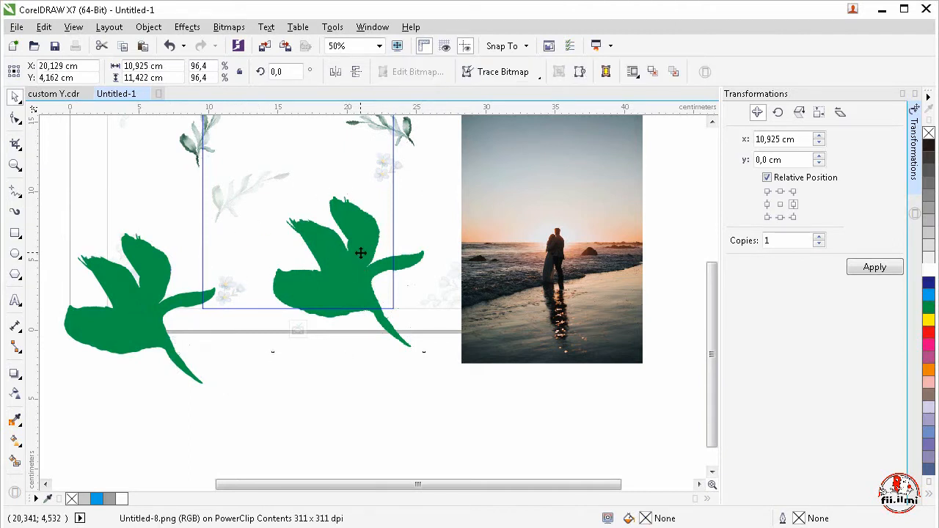
{"action": "key", "text": "Delete"}
{"action": "left_click_drag", "start_coordinate": [125, 331], "coordinate": [339, 295]}
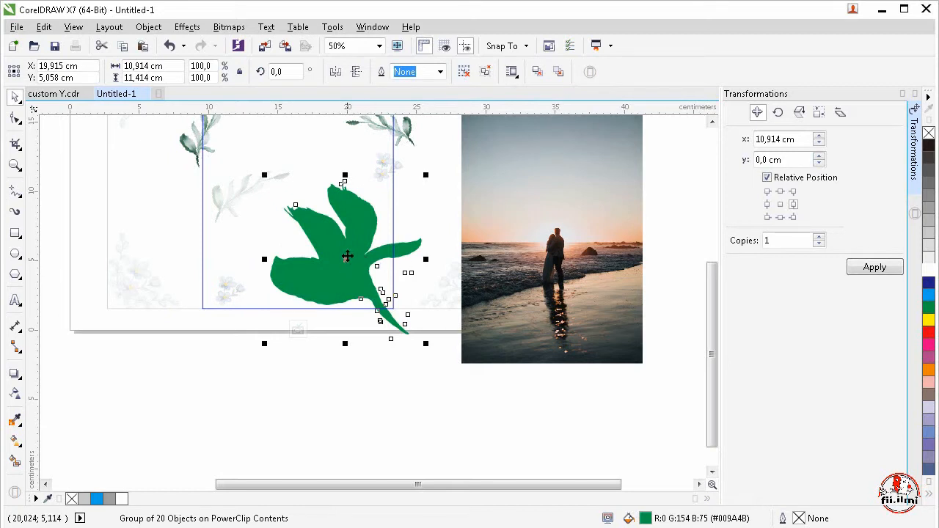
{"action": "left_click_drag", "start_coordinate": [348, 256], "coordinate": [355, 262]}
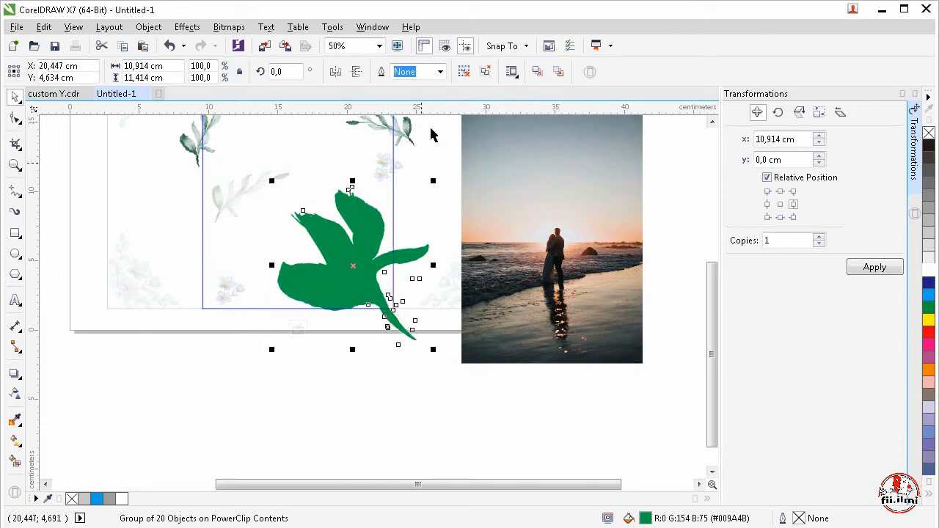
- Ungroup the traced leaf objects, weld them into a single curve, and nudge the shape slightly upward
{"action": "left_click", "coordinate": [463, 76]}
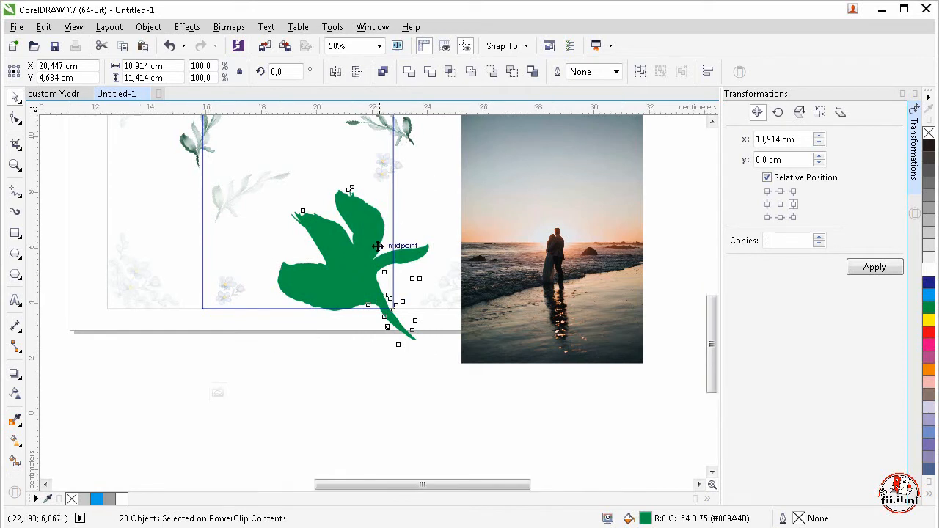
{"action": "scroll", "coordinate": [382, 244], "scroll_direction": "up", "scroll_amount": 1}
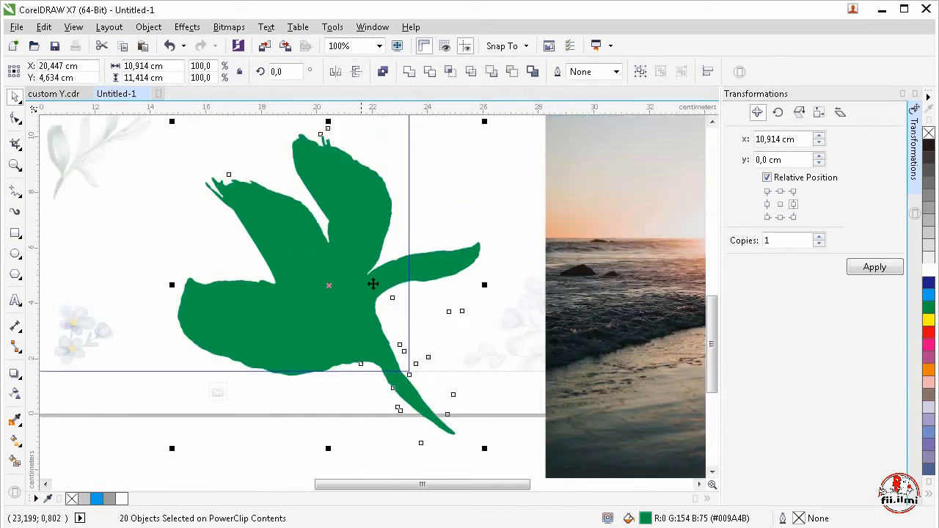
{"action": "left_click", "coordinate": [409, 76]}
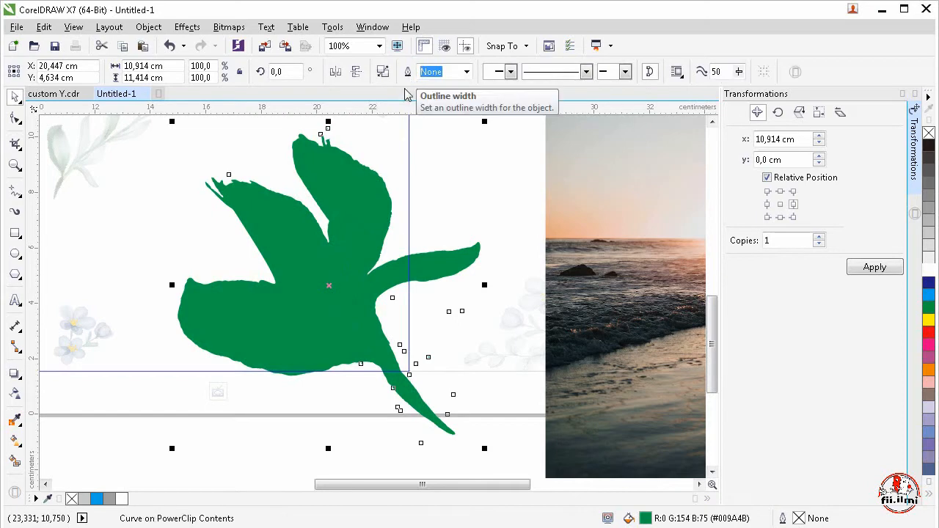
{"action": "scroll", "coordinate": [335, 198], "scroll_direction": "down", "scroll_amount": 2}
{"action": "left_click", "coordinate": [308, 375]}
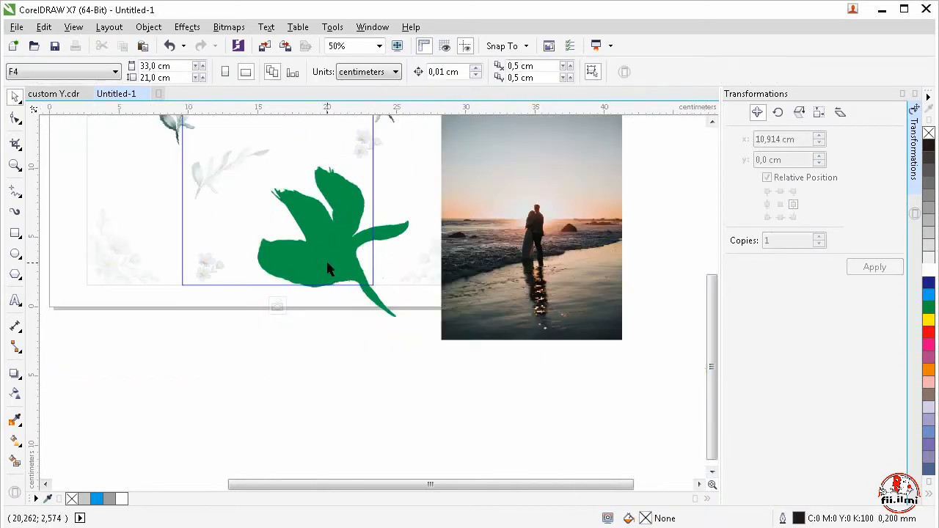
{"action": "left_click_drag", "start_coordinate": [344, 249], "coordinate": [332, 265]}
- Enlarge the beach couple photo to about 14,6 × 21,9 cm and PowerClip it inside the welded leaf shape
{"action": "left_click", "coordinate": [502, 272]}
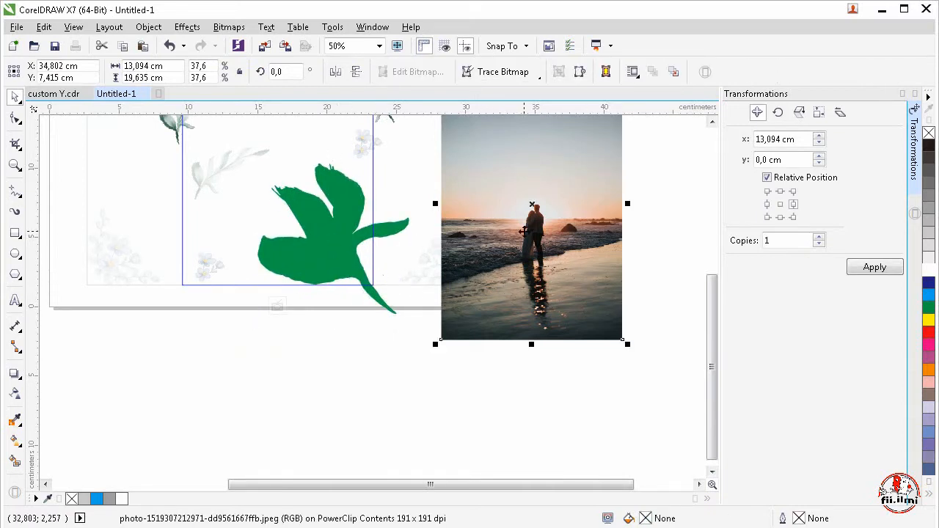
{"action": "scroll", "coordinate": [549, 280], "scroll_direction": "down", "scroll_amount": 1}
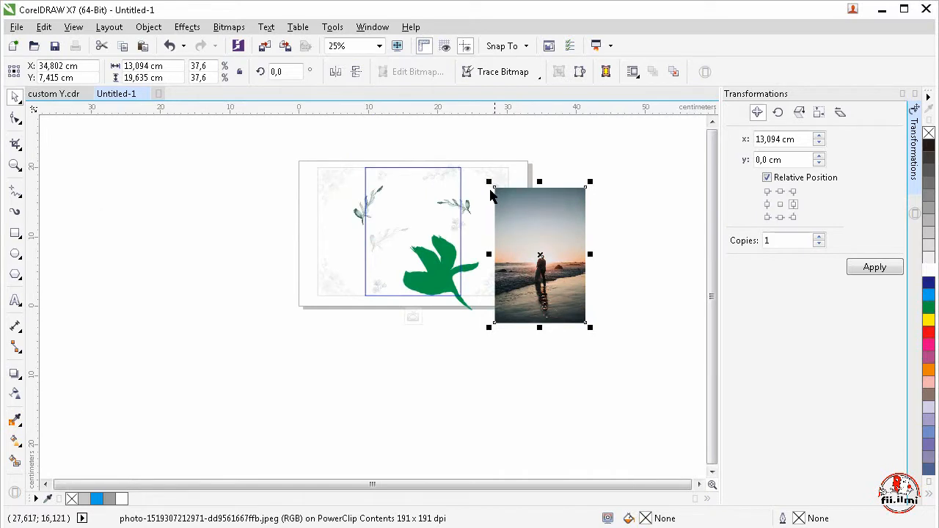
{"action": "left_click_drag", "start_coordinate": [490, 184], "coordinate": [478, 167]}
{"action": "right_click", "coordinate": [530, 277]}
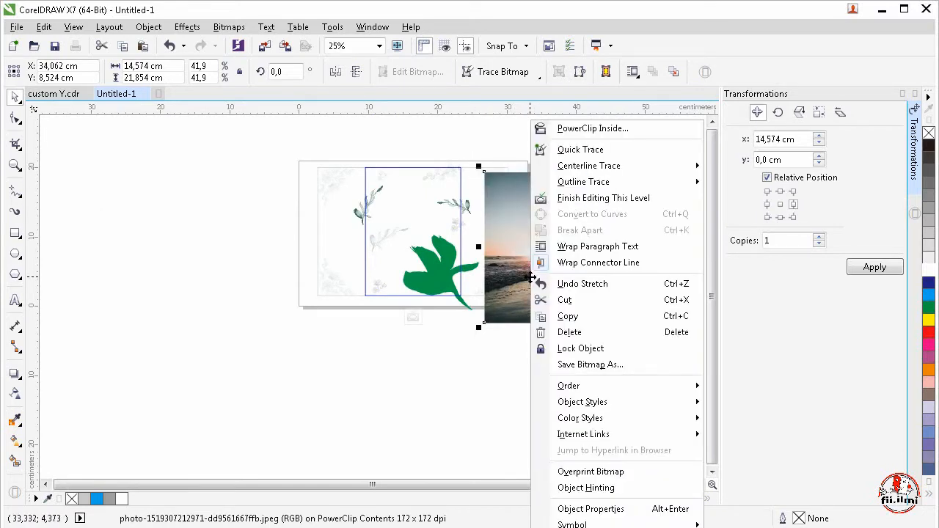
{"action": "left_click", "coordinate": [579, 132]}
{"action": "left_click", "coordinate": [458, 293]}
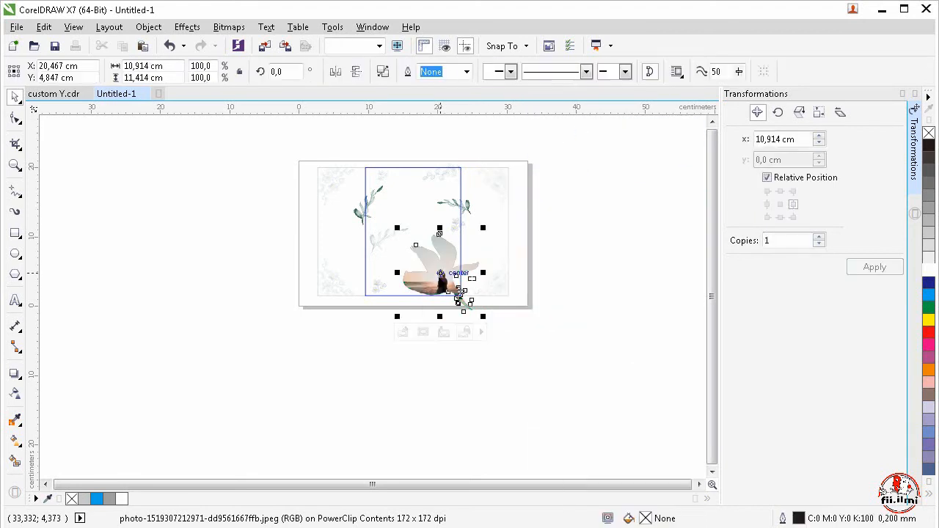
- Reposition the photo inside the leaf shape so the couple sits higher, and finish editing the leaf's and centre panel's PowerClip contents
{"action": "scroll", "coordinate": [456, 297], "scroll_direction": "up", "scroll_amount": 4}
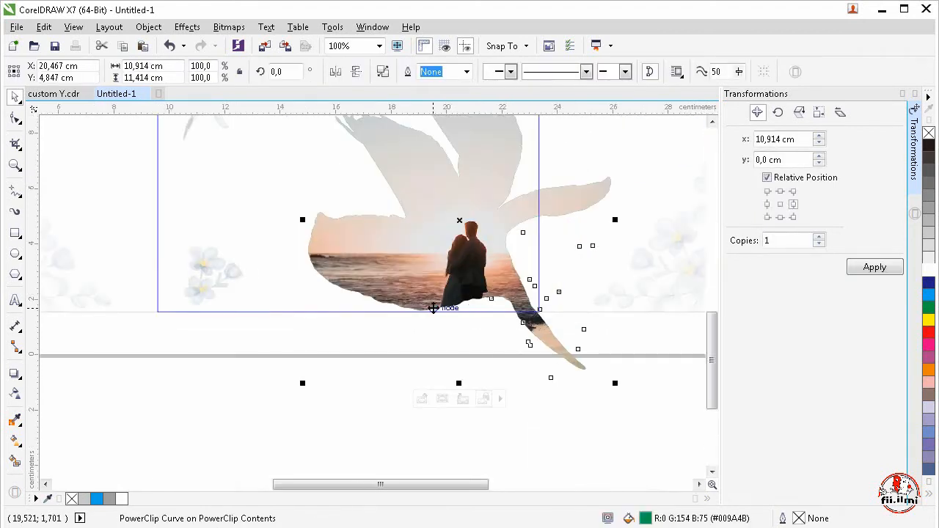
{"action": "scroll", "coordinate": [434, 308], "scroll_direction": "down", "scroll_amount": 2}
{"action": "scroll", "coordinate": [484, 322], "scroll_direction": "up", "scroll_amount": 2}
{"action": "scroll", "coordinate": [440, 330], "scroll_direction": "down", "scroll_amount": 2}
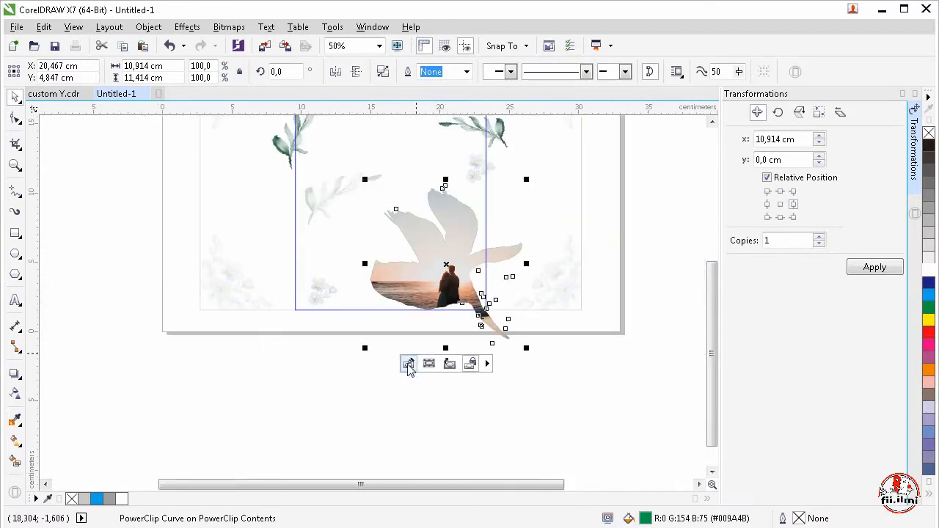
{"action": "left_click", "coordinate": [408, 365]}
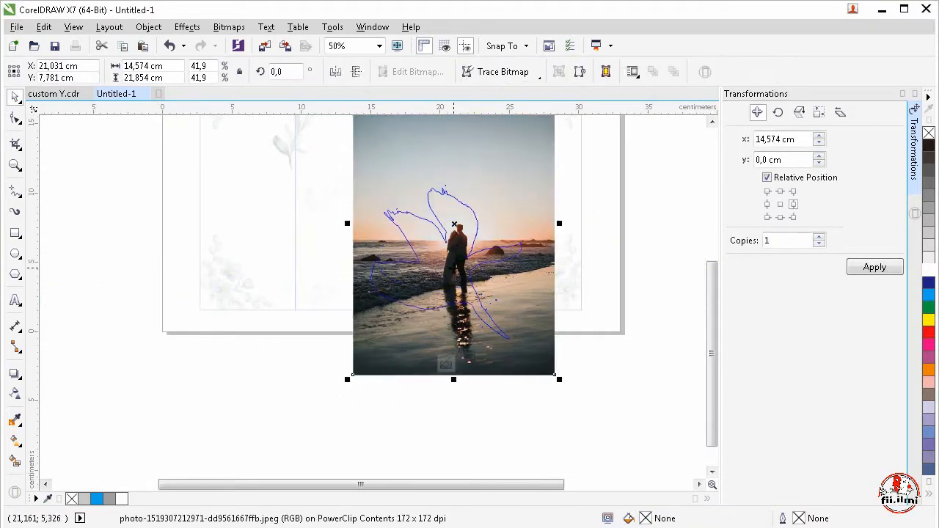
{"action": "left_click_drag", "start_coordinate": [453, 269], "coordinate": [455, 262]}
{"action": "left_click", "coordinate": [445, 367]}
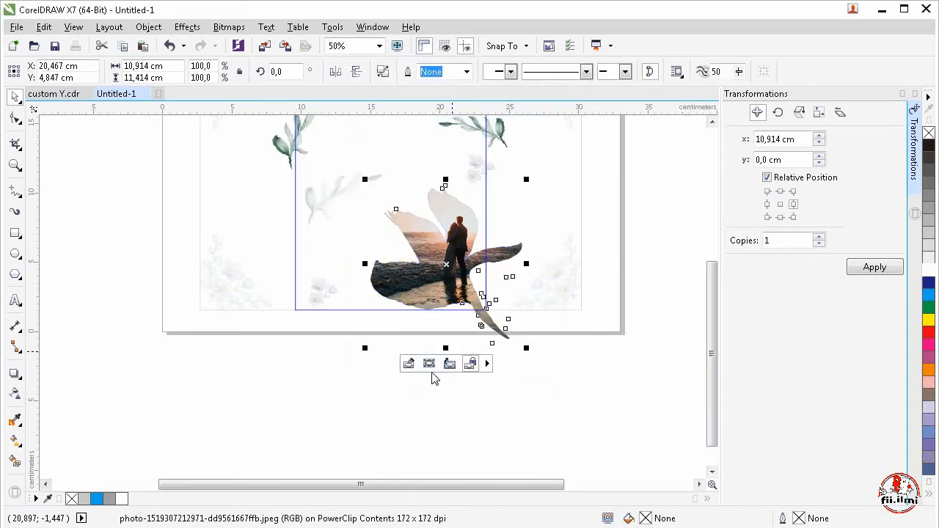
{"action": "left_click", "coordinate": [432, 377]}
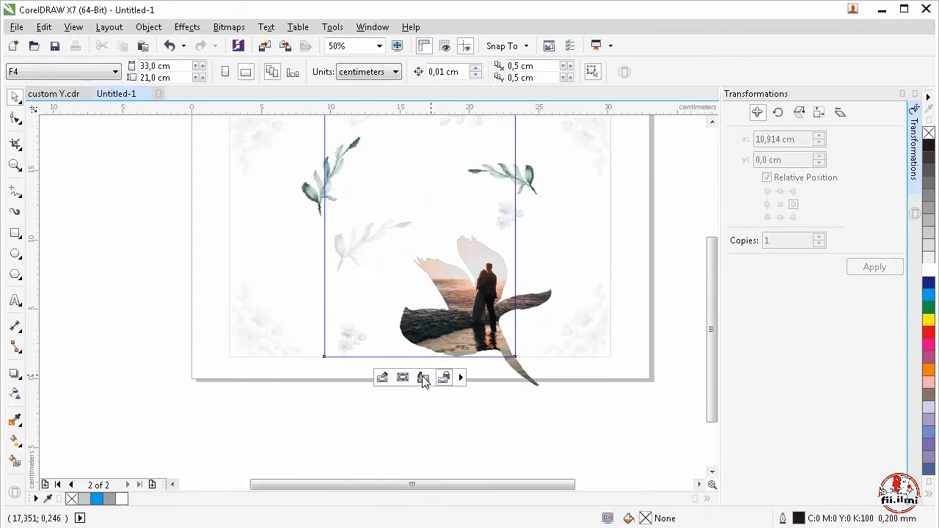
{"action": "left_click", "coordinate": [377, 433]}
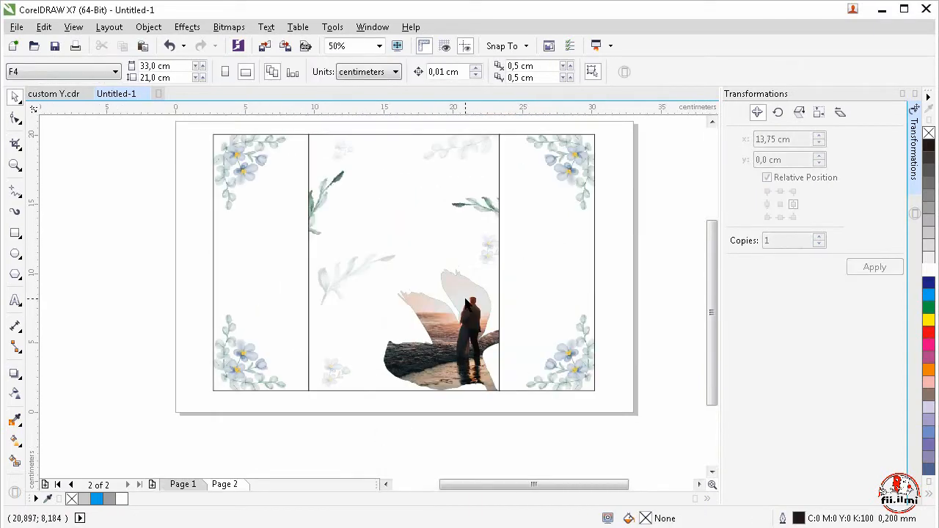
- Add the artistic text "The Wedding Of" above the floral wreath on Page 1's centre panel
{"action": "left_click", "coordinate": [16, 301]}
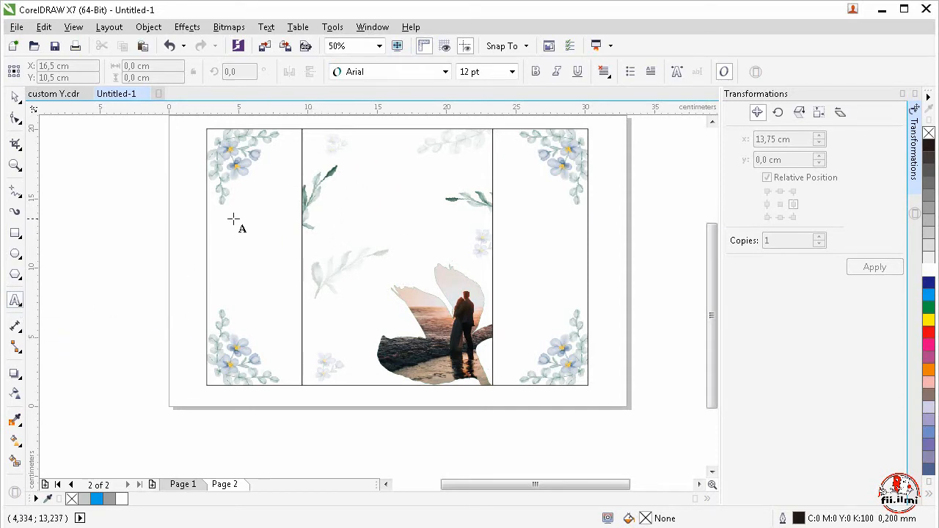
{"action": "scroll", "coordinate": [361, 154], "scroll_direction": "up", "scroll_amount": 2}
{"action": "scroll", "coordinate": [345, 173], "scroll_direction": "down", "scroll_amount": 2}
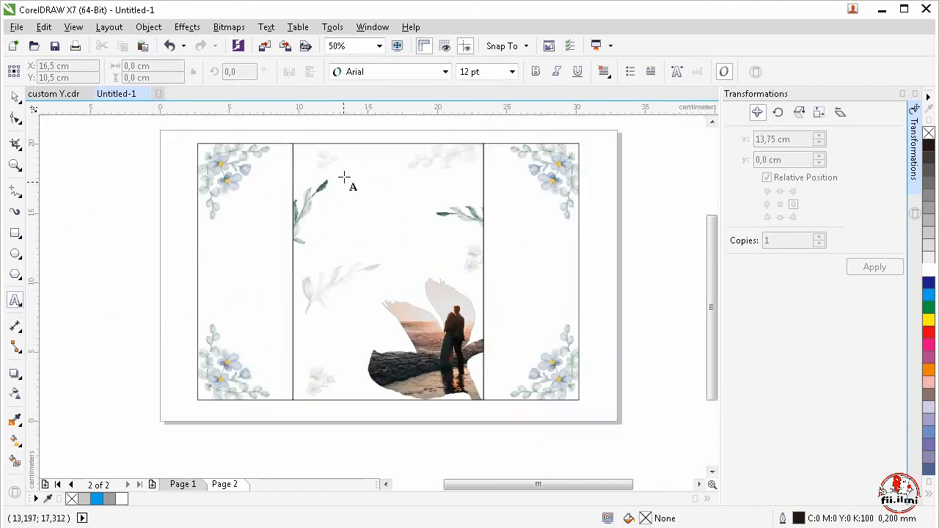
{"action": "scroll", "coordinate": [342, 161], "scroll_direction": "up", "scroll_amount": 2}
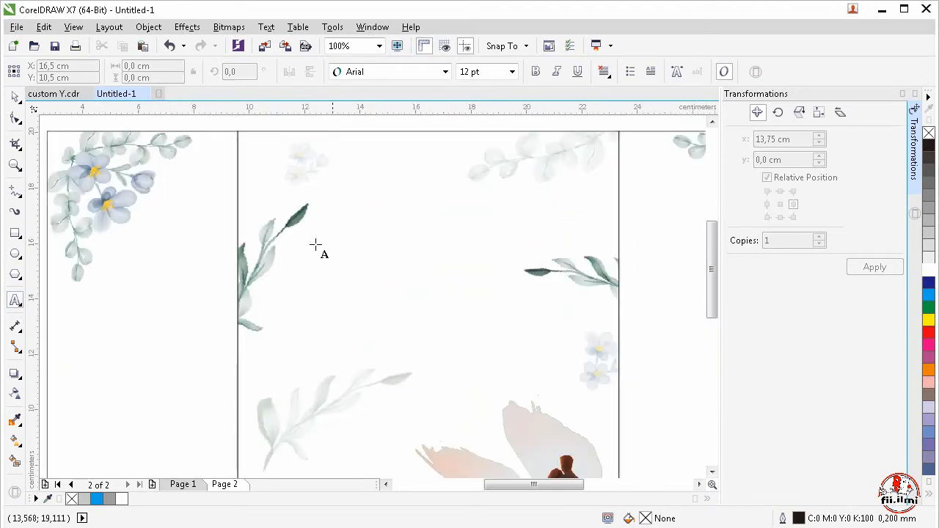
{"action": "left_click", "coordinate": [182, 484]}
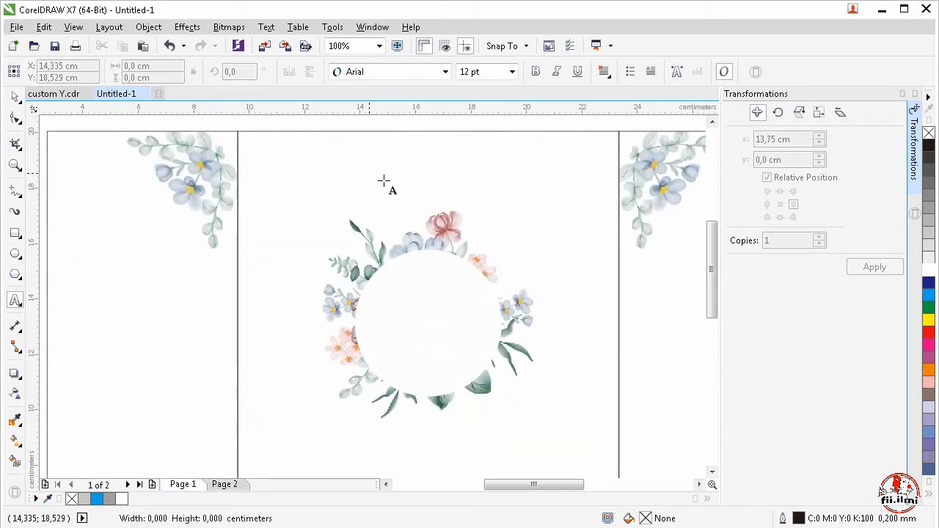
{"action": "left_click", "coordinate": [369, 168]}
{"action": "type", "text": "The"}
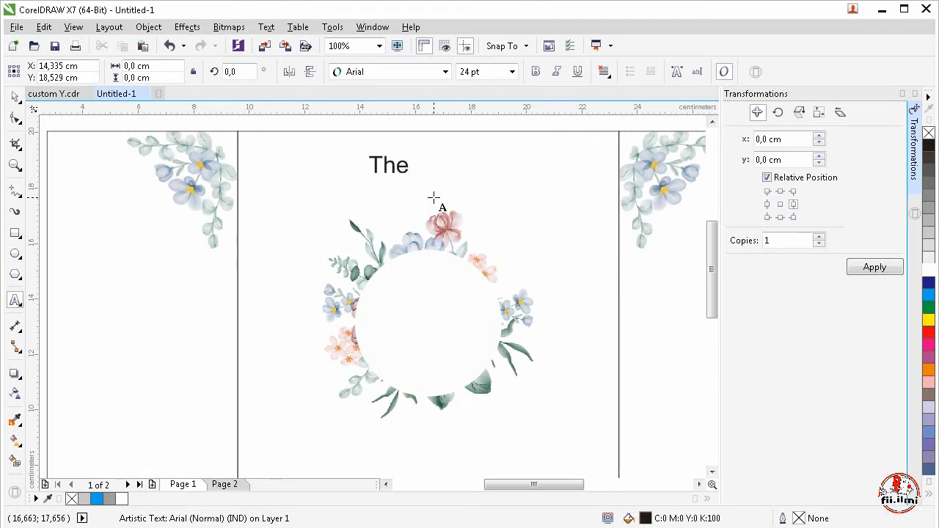
{"action": "type", "text": " Wedding "}
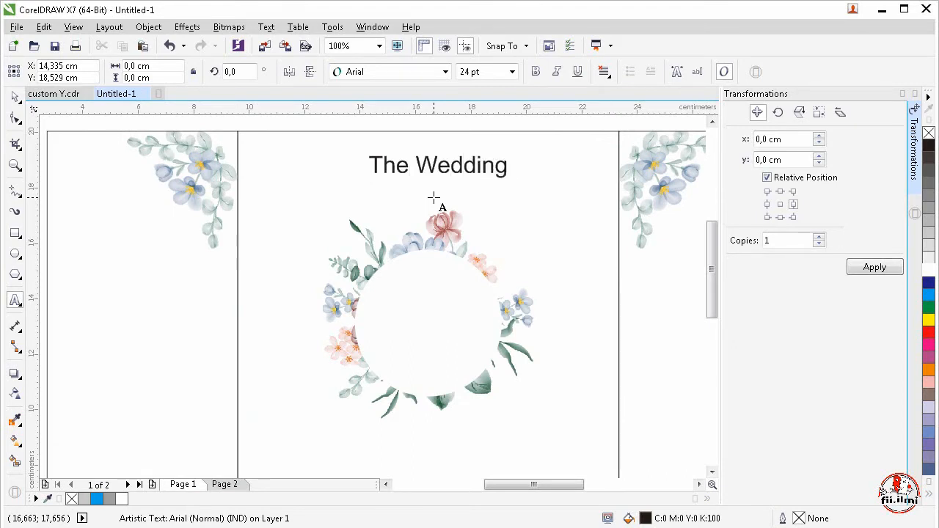
{"action": "type", "text": "Of"}
{"action": "scroll", "coordinate": [445, 188], "scroll_direction": "down", "scroll_amount": 2}
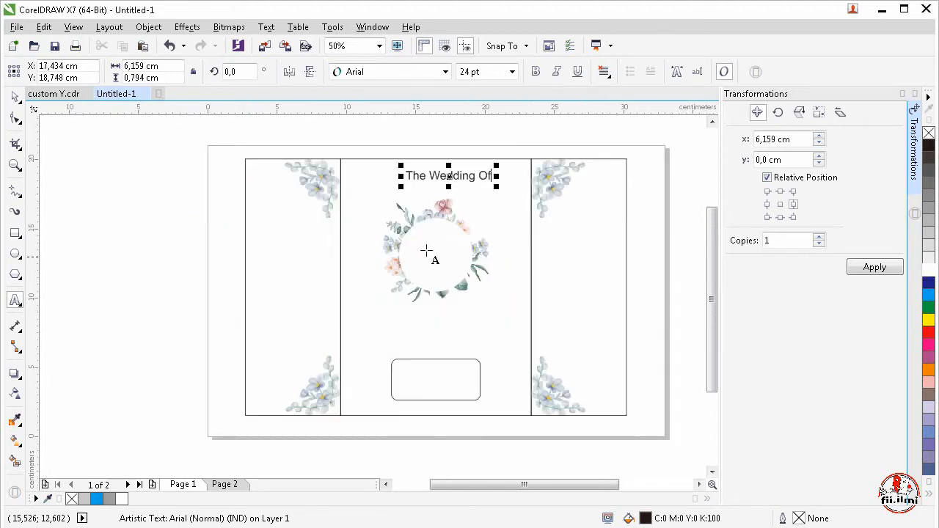
- Add the bride's name, an ampersand and the groom's name as three separate text objects inside the floral wreath
{"action": "left_click", "coordinate": [424, 239]}
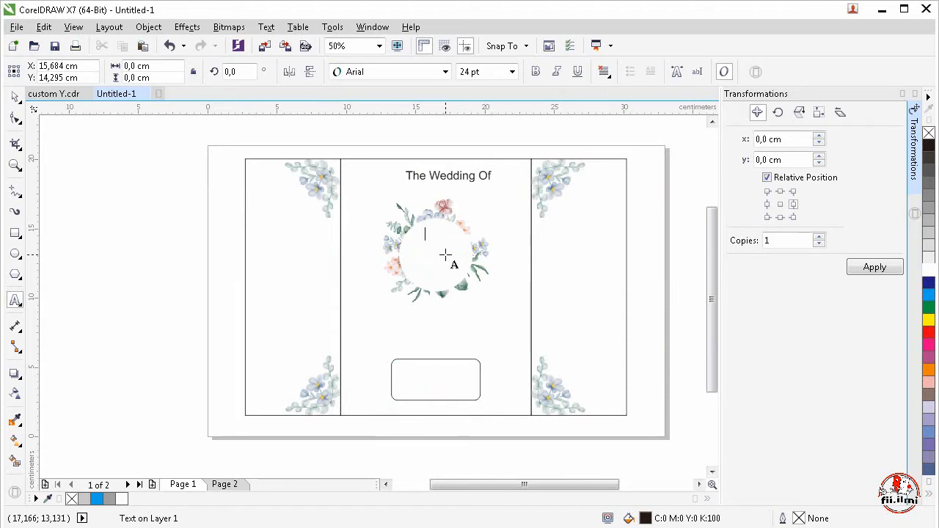
{"action": "type", "text": "Vina"}
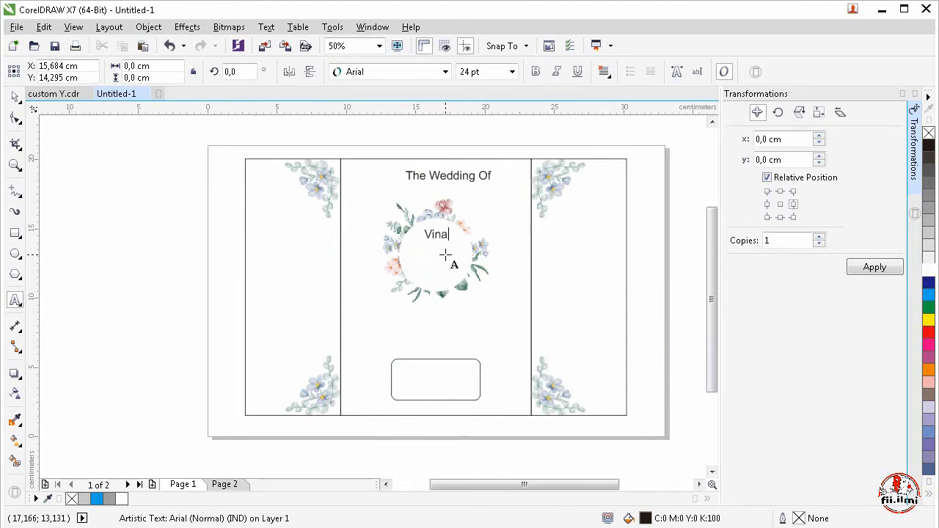
{"action": "left_click", "coordinate": [435, 254]}
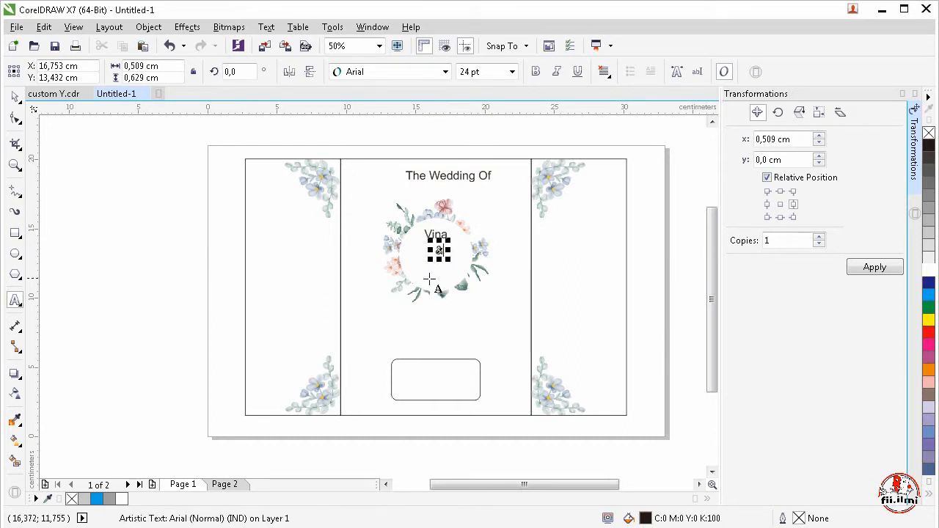
{"action": "left_click", "coordinate": [430, 279]}
{"action": "left_click", "coordinate": [429, 279]}
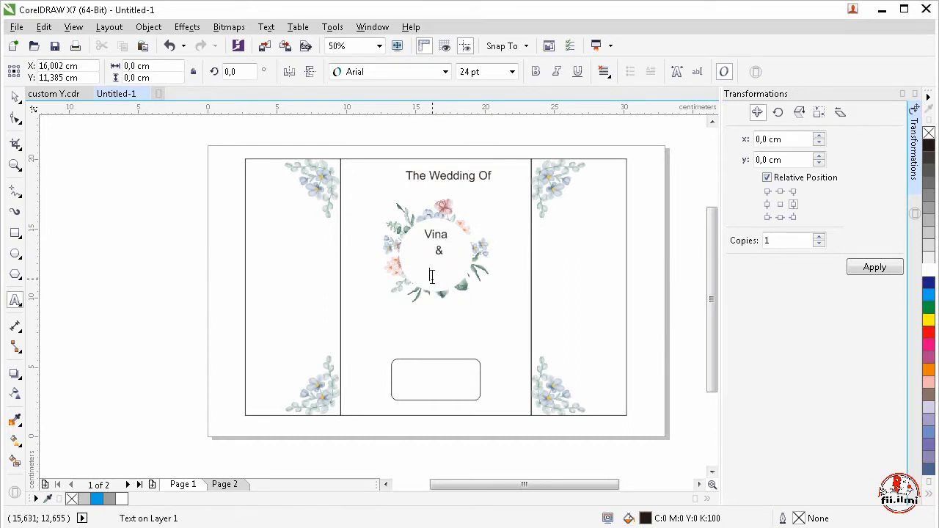
{"action": "type", "text": "Bima"}
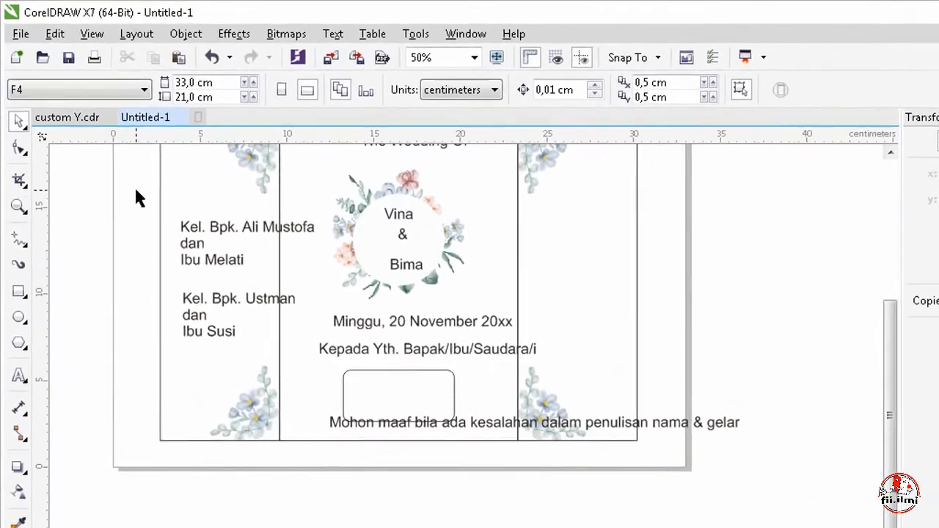
- Format the two parents' text blocks on the side panel in Book Antiqua at 10 pt
{"action": "left_click_drag", "start_coordinate": [106, 148], "coordinate": [246, 282]}
{"action": "left_click_drag", "start_coordinate": [310, 354], "coordinate": [326, 380]}
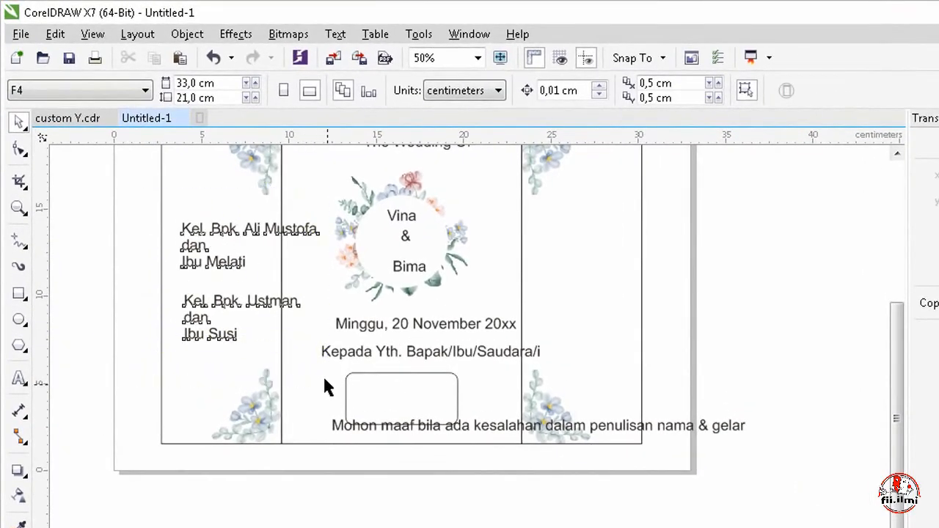
{"action": "left_click", "coordinate": [481, 94]}
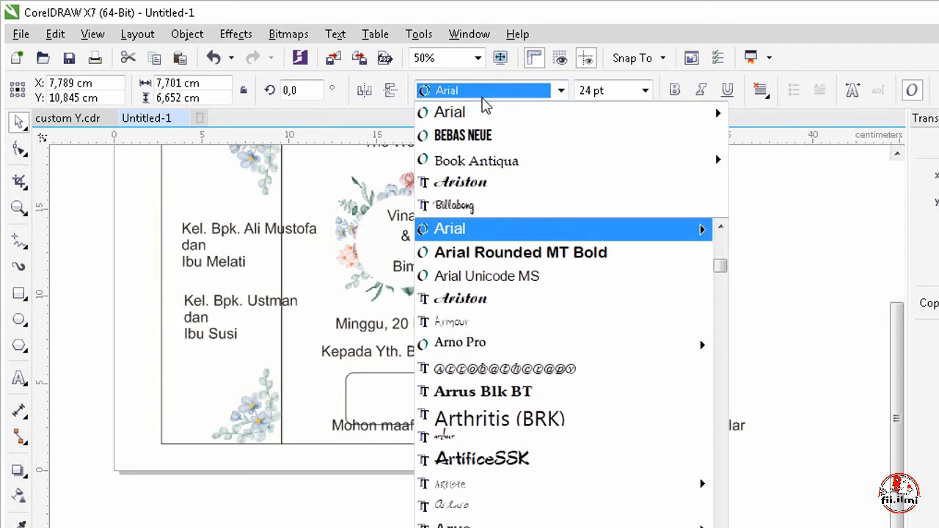
{"action": "type", "text": "Book Antiqu"}
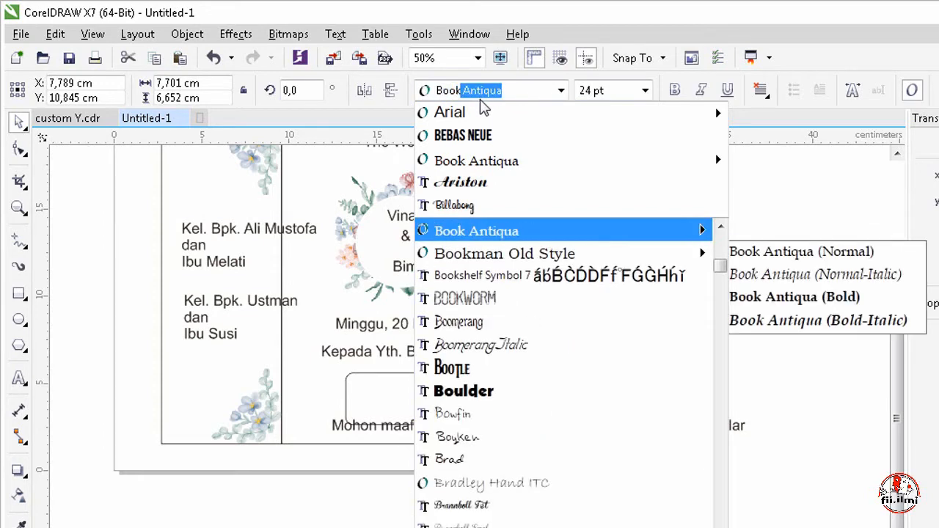
{"action": "key", "text": "Return"}
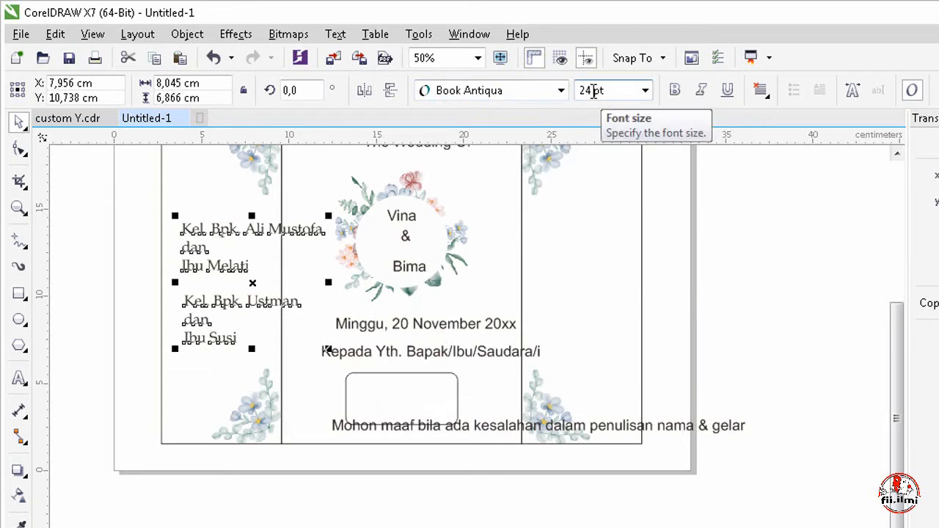
{"action": "left_click", "coordinate": [593, 90]}
{"action": "key", "text": "BackSpace"}
{"action": "key", "text": "BackSpace"}
{"action": "type", "text": "10"}
{"action": "key", "text": "Return"}
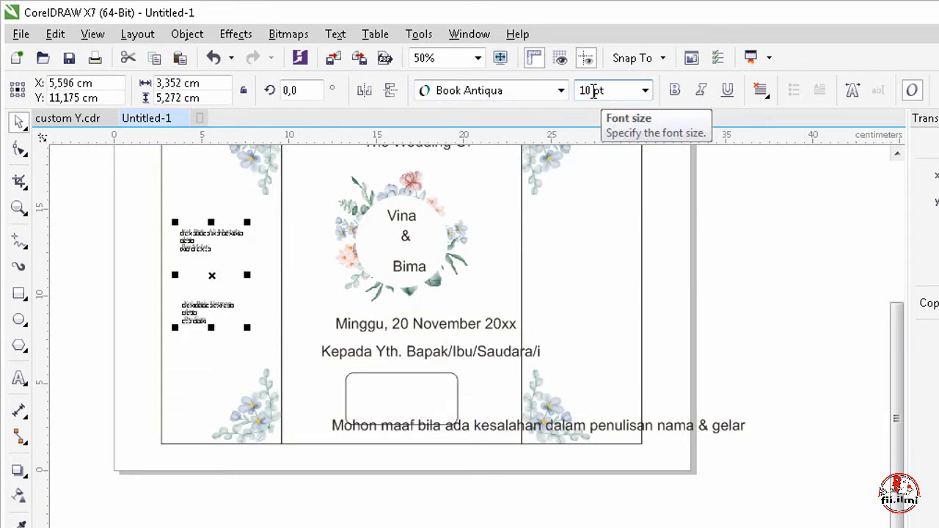
- Centre-align the lines within both parents' text blocks
{"action": "scroll", "coordinate": [416, 201], "scroll_direction": "down", "scroll_amount": 2}
{"action": "scroll", "coordinate": [412, 193], "scroll_direction": "up", "scroll_amount": 2}
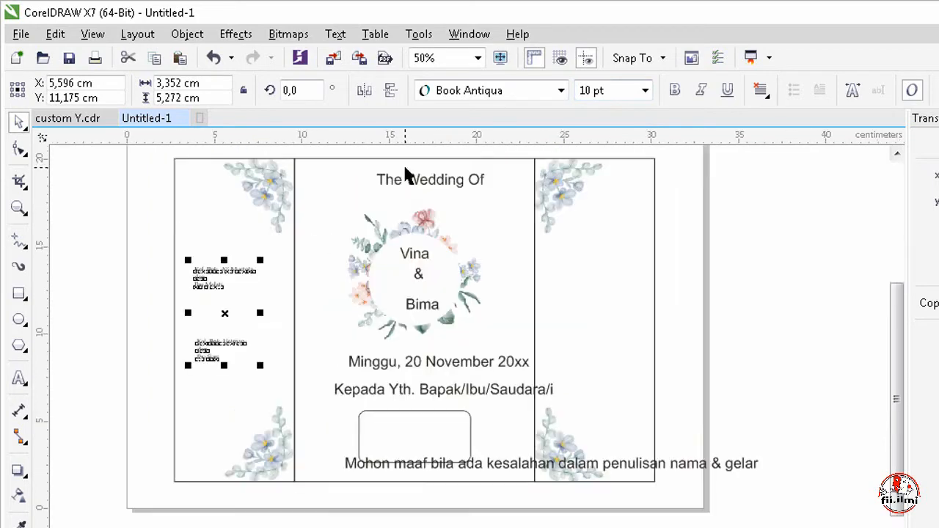
{"action": "left_click", "coordinate": [765, 97]}
{"action": "left_click", "coordinate": [790, 151]}
{"action": "left_click", "coordinate": [790, 152]}
{"action": "scroll", "coordinate": [196, 315], "scroll_direction": "up", "scroll_amount": 1}
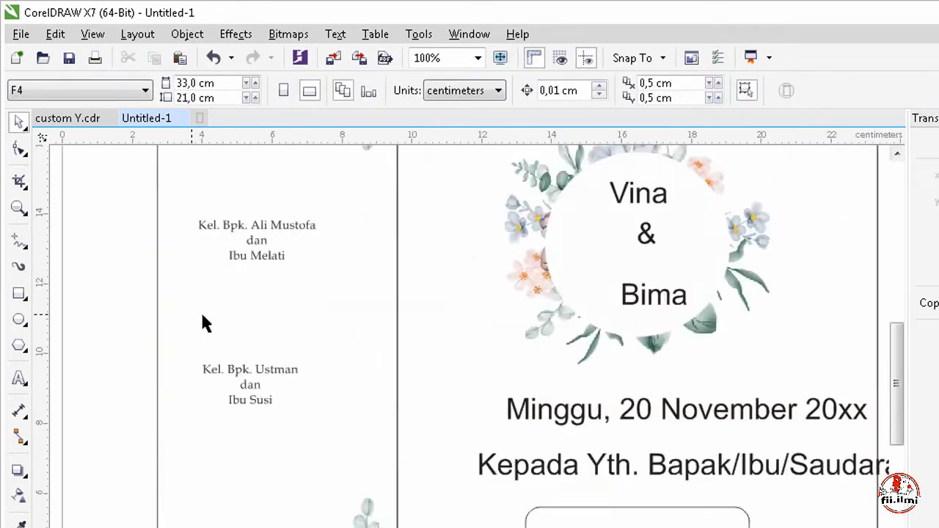
- Position the two parents' text blocks closer together on the side panel and align their centres vertically above each other
{"action": "scroll", "coordinate": [203, 315], "scroll_direction": "down", "scroll_amount": 1}
{"action": "left_click_drag", "start_coordinate": [175, 346], "coordinate": [182, 359]}
{"action": "left_click_drag", "start_coordinate": [249, 421], "coordinate": [260, 416]}
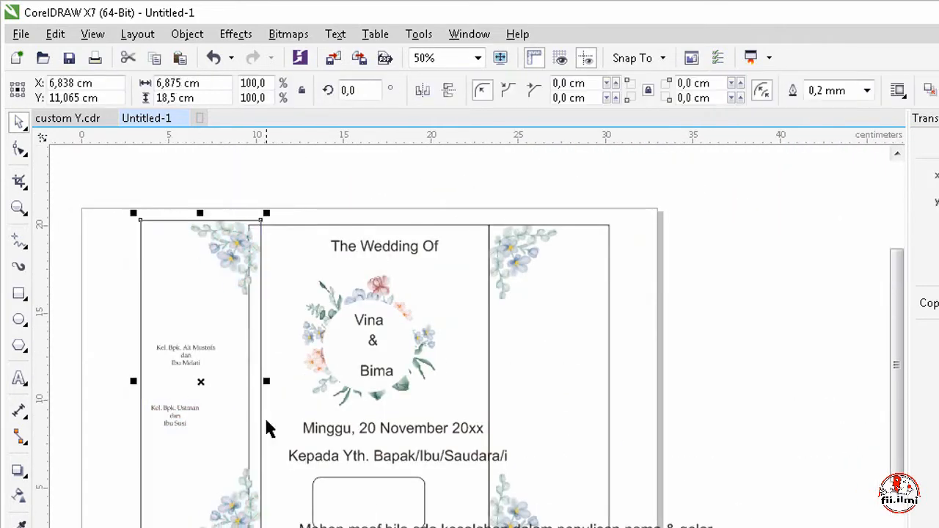
{"action": "key", "text": "ctrl+z"}
{"action": "left_click_drag", "start_coordinate": [179, 415], "coordinate": [190, 407]}
{"action": "left_click", "coordinate": [113, 332]}
{"action": "left_click_drag", "start_coordinate": [113, 333], "coordinate": [237, 437]}
{"action": "key", "text": "c"}
{"action": "left_click", "coordinate": [135, 346]}
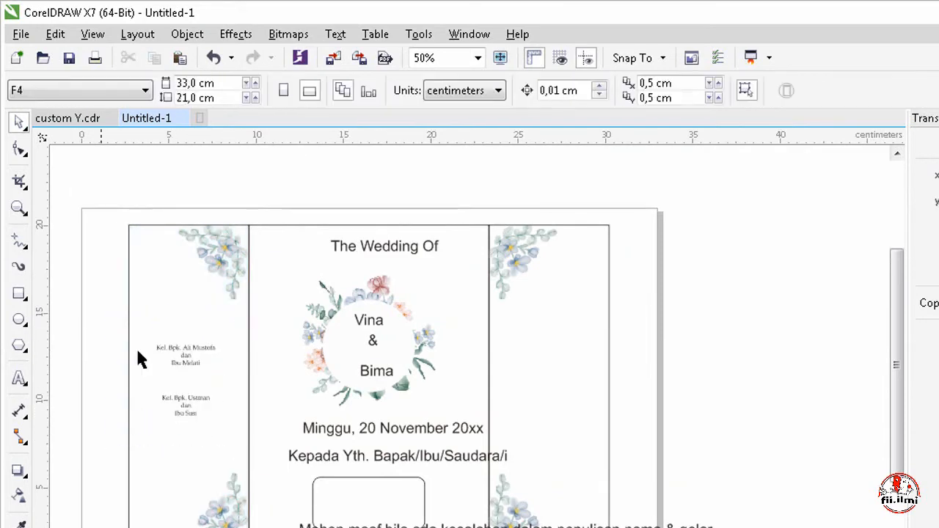
- Change the "The Wedding Of" heading to the Ariston font and shift it over the middle of the wreath
{"action": "left_click", "coordinate": [385, 248]}
{"action": "left_click", "coordinate": [490, 92]}
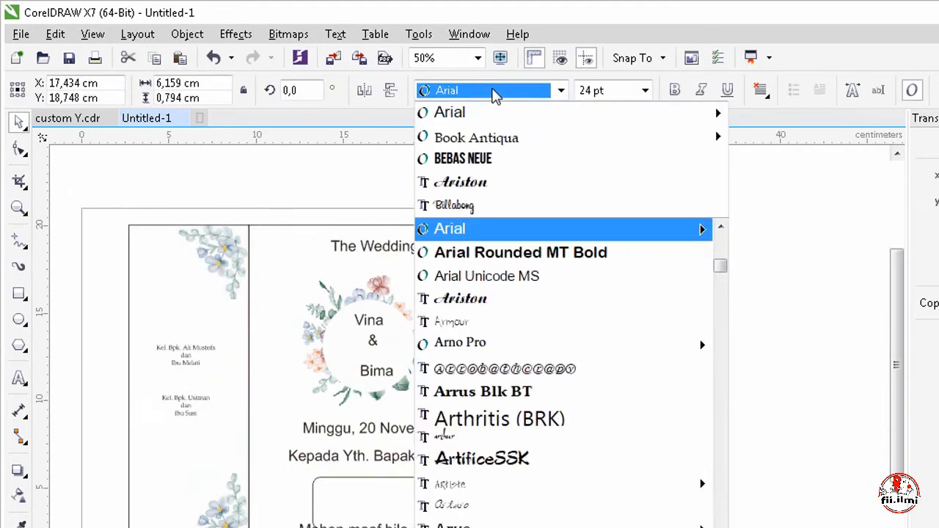
{"action": "left_click", "coordinate": [478, 185]}
{"action": "left_click", "coordinate": [406, 286]}
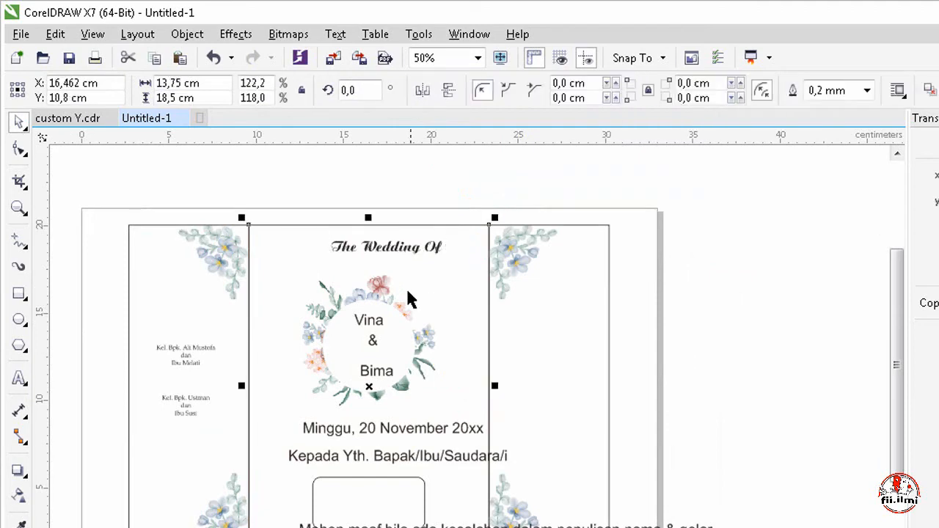
{"action": "left_click_drag", "start_coordinate": [401, 248], "coordinate": [381, 258]}
- Change the bride's name, the ampersand and the groom's name in the wreath to the Ariston font
{"action": "left_click", "coordinate": [367, 323]}
{"action": "left_click", "coordinate": [478, 93]}
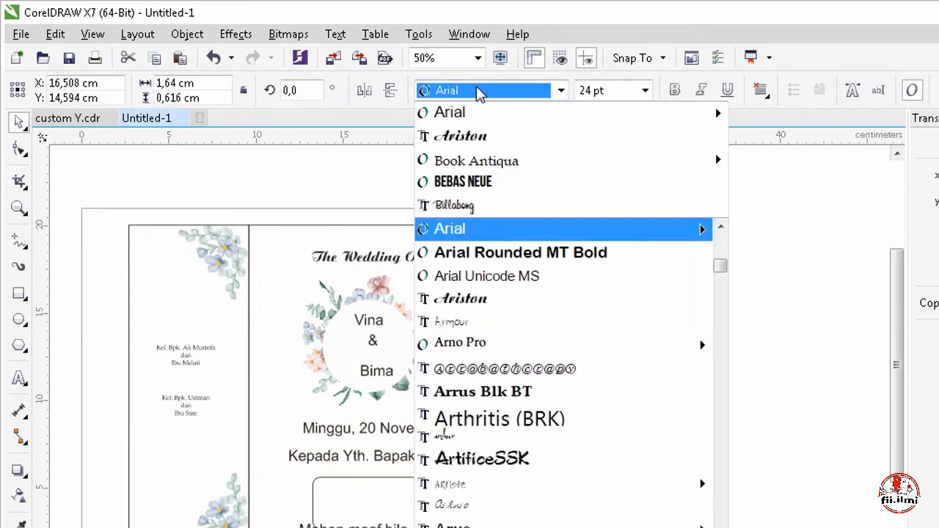
{"action": "type", "text": "Ariston"}
{"action": "key", "text": "Return"}
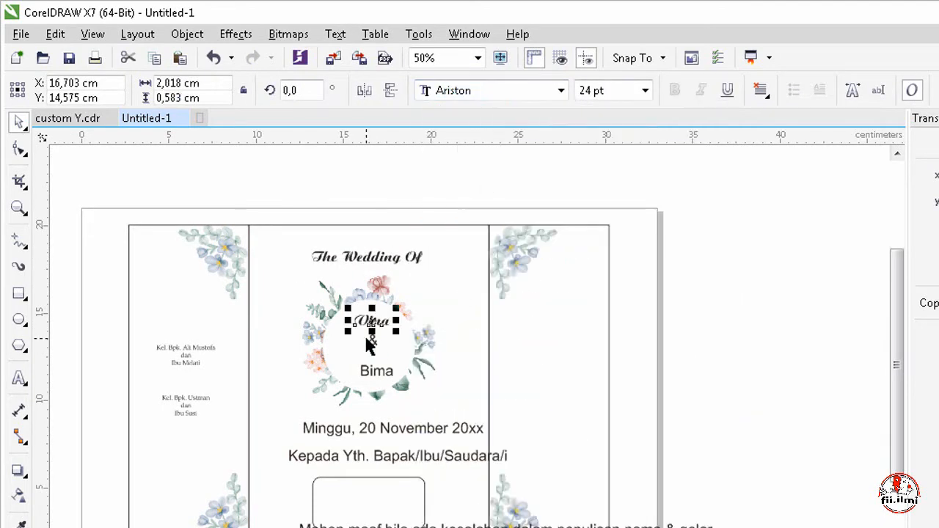
{"action": "left_click", "coordinate": [372, 342]}
{"action": "left_click", "coordinate": [493, 92]}
{"action": "left_click", "coordinate": [490, 137]}
{"action": "left_click", "coordinate": [377, 371]}
{"action": "left_click", "coordinate": [497, 91]}
{"action": "left_click", "coordinate": [490, 137]}
- Rearrange the couple's names around the ampersand inside the wreath's white circle
{"action": "left_click", "coordinate": [348, 375]}
{"action": "scroll", "coordinate": [349, 376], "scroll_direction": "up", "scroll_amount": 2}
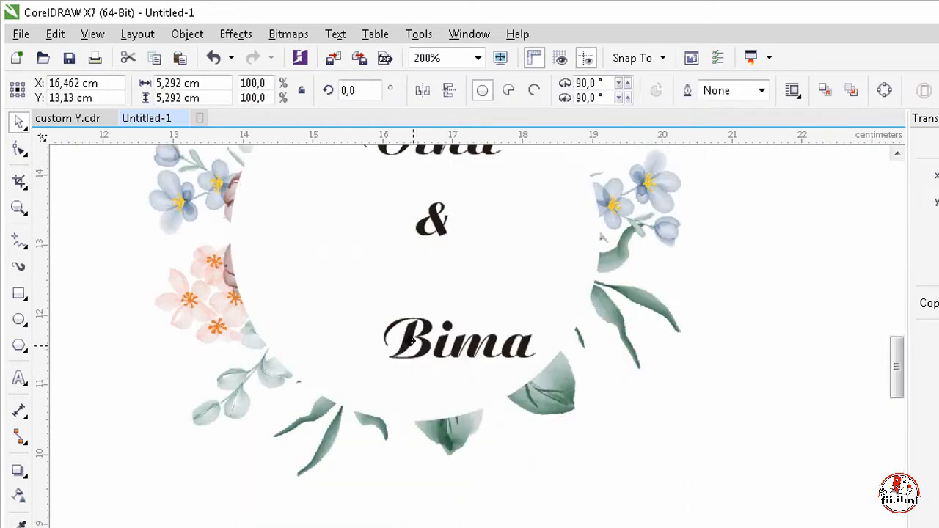
{"action": "left_click_drag", "start_coordinate": [500, 414], "coordinate": [470, 373]}
{"action": "scroll", "coordinate": [483, 388], "scroll_direction": "down", "scroll_amount": 2}
{"action": "left_click_drag", "start_coordinate": [472, 332], "coordinate": [462, 332]}
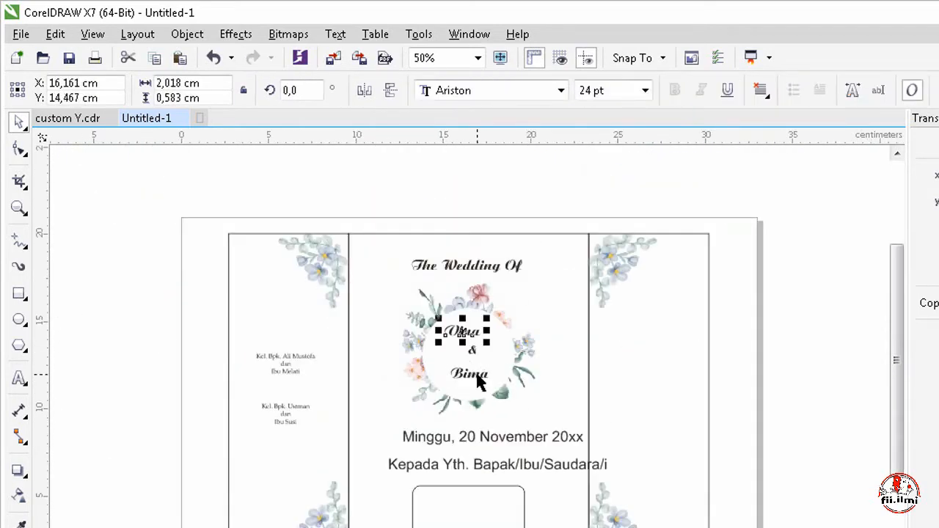
{"action": "left_click_drag", "start_coordinate": [469, 374], "coordinate": [473, 373]}
{"action": "scroll", "coordinate": [473, 371], "scroll_direction": "up", "scroll_amount": 2}
{"action": "left_click", "coordinate": [456, 214]}
{"action": "left_click", "coordinate": [563, 320]}
{"action": "scroll", "coordinate": [563, 320], "scroll_direction": "down", "scroll_amount": 2}
{"action": "scroll", "coordinate": [587, 455], "scroll_direction": "up", "scroll_amount": 1}
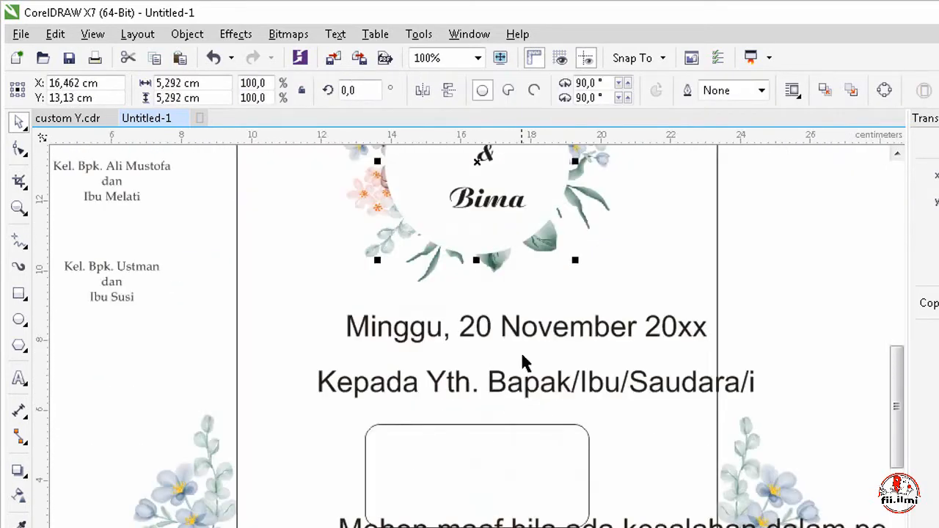
- Change the date line "Minggu, 20 November 20xx" below the wreath to the Bebas Neue font
{"action": "left_click", "coordinate": [524, 329]}
{"action": "left_click", "coordinate": [528, 93]}
{"action": "type", "text": "Bebas Neue"}
{"action": "key", "text": "Return"}
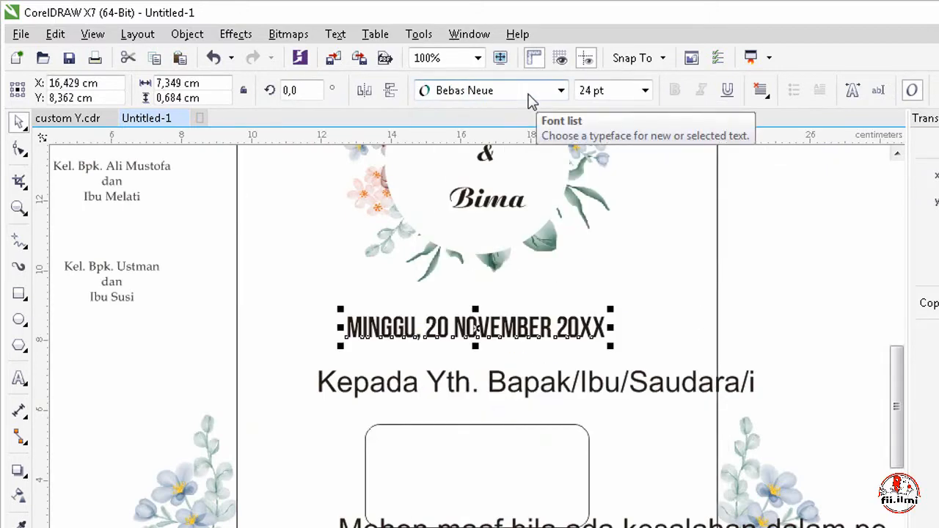
- Change the "Kepada Yth. Bapak/Ibu/Saudara/i" line and the "Mohon maaf" apology line to the Book Antiqua font
{"action": "left_click", "coordinate": [500, 383]}
{"action": "left_click", "coordinate": [480, 90]}
{"action": "left_click", "coordinate": [481, 183]}
{"action": "left_click", "coordinate": [515, 524]}
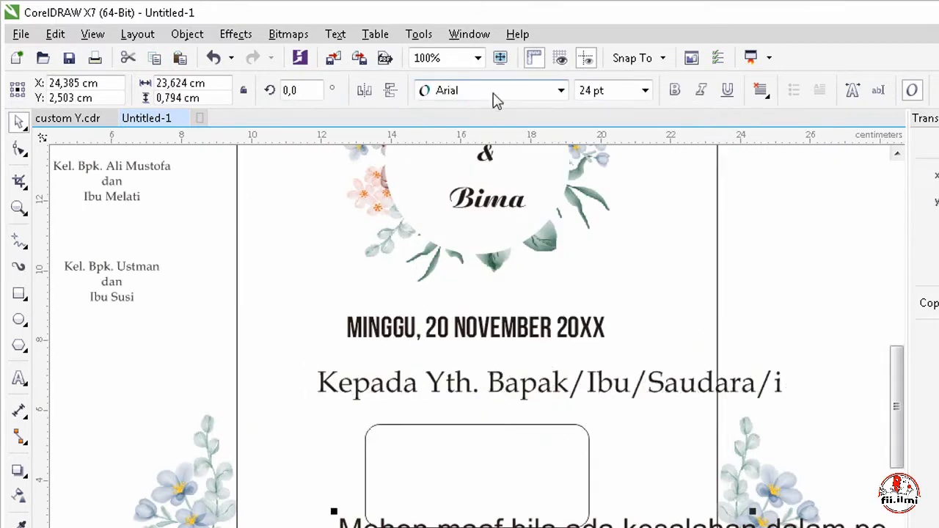
{"action": "left_click", "coordinate": [495, 91]}
{"action": "left_click", "coordinate": [483, 182]}
- Set the "Kepada Yth. Bapak/Ibu/Saudara/i" line and the "Mohon maaf" apology line to 10 pt
{"action": "left_click", "coordinate": [484, 386]}
{"action": "key", "text": "BackSpace"}
{"action": "key", "text": "BackSpace"}
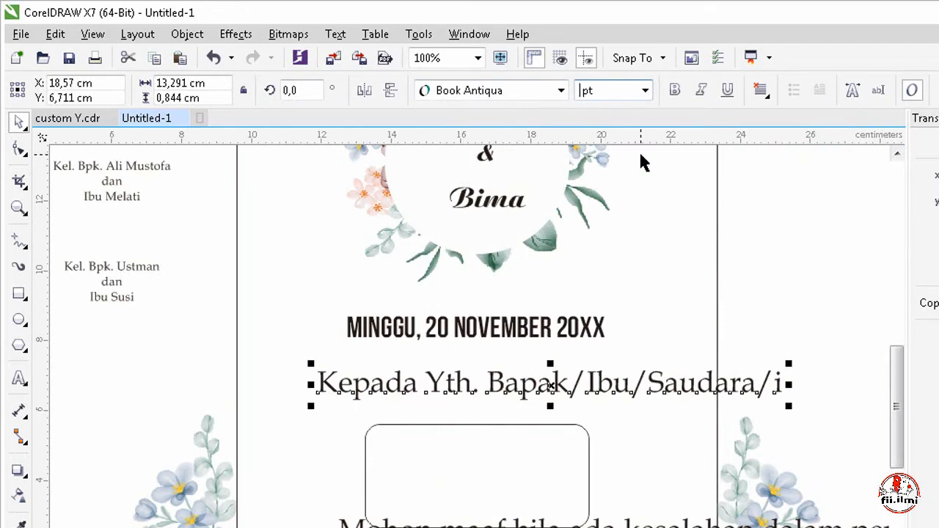
{"action": "type", "text": "10"}
{"action": "key", "text": "Return"}
{"action": "left_click", "coordinate": [561, 417]}
{"action": "left_click", "coordinate": [592, 94]}
{"action": "key", "text": "BackSpace"}
{"action": "key", "text": "BackSpace"}
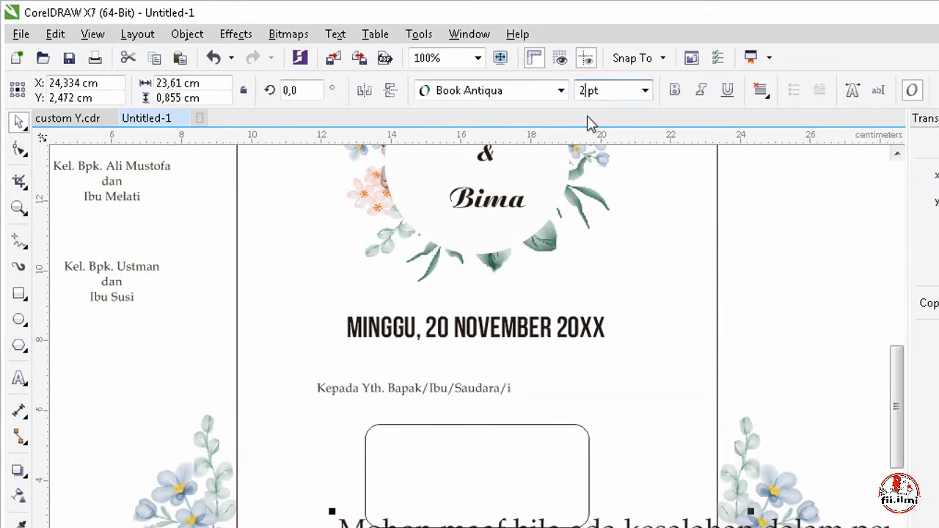
{"action": "type", "text": "10"}
{"action": "key", "text": "Return"}
{"action": "left_click", "coordinate": [504, 372]}
- Centre all the text lines, the couple's names, the wreath circle and the rounded box horizontally on the centre panel
{"action": "scroll", "coordinate": [505, 372], "scroll_direction": "down", "scroll_amount": 1}
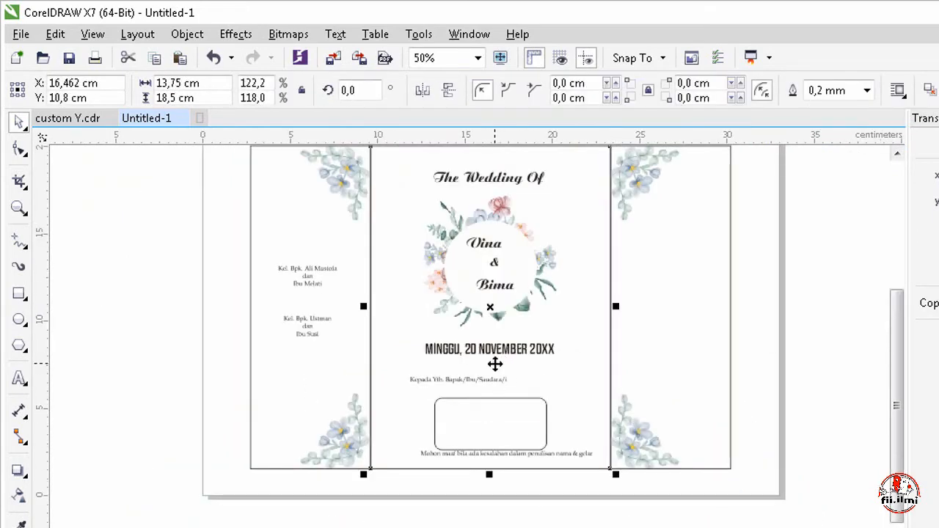
{"action": "scroll", "coordinate": [446, 267], "scroll_direction": "down", "scroll_amount": 1}
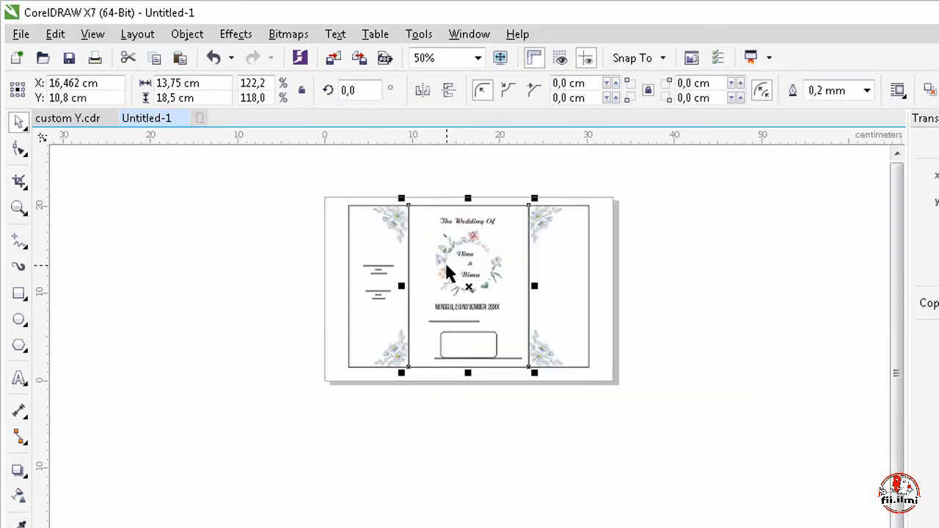
{"action": "left_click_drag", "start_coordinate": [413, 163], "coordinate": [517, 369]}
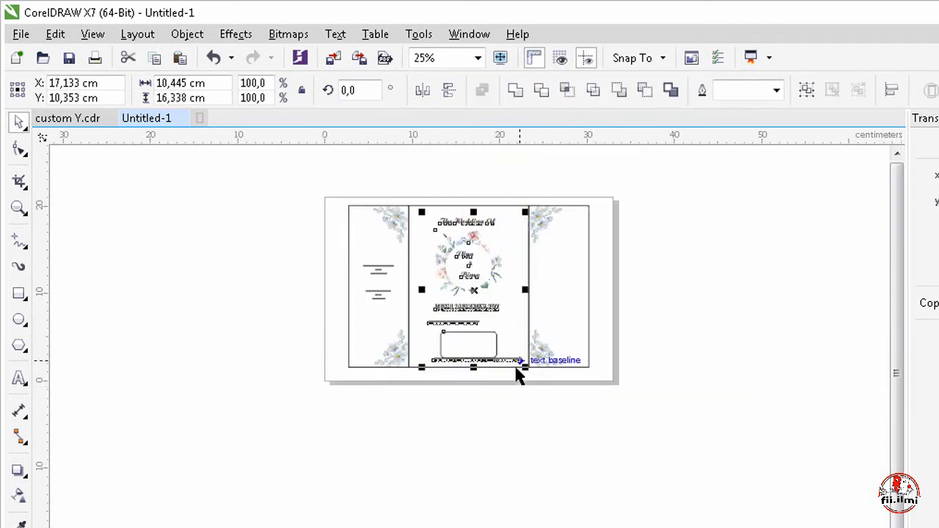
{"action": "scroll", "coordinate": [516, 374], "scroll_direction": "up", "scroll_amount": 1}
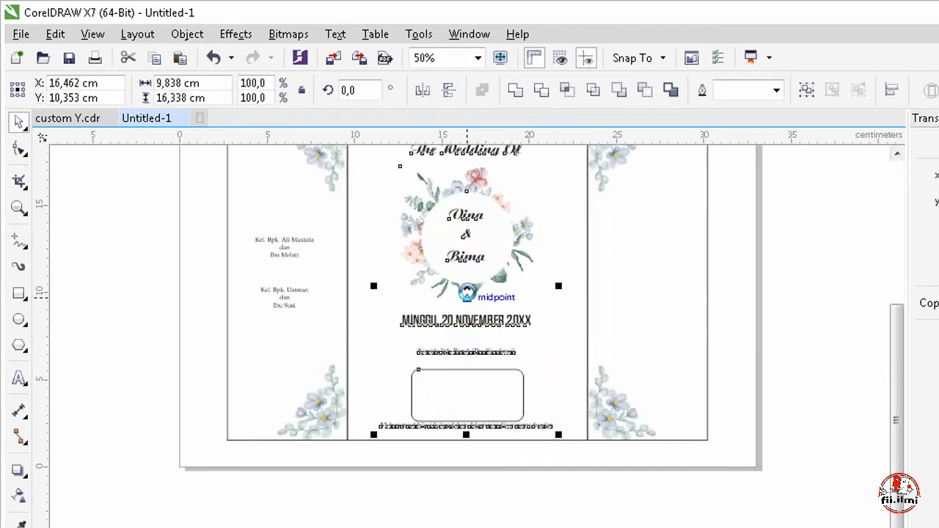
{"action": "left_click", "coordinate": [495, 513]}
{"action": "scroll", "coordinate": [473, 440], "scroll_direction": "down", "scroll_amount": 1}
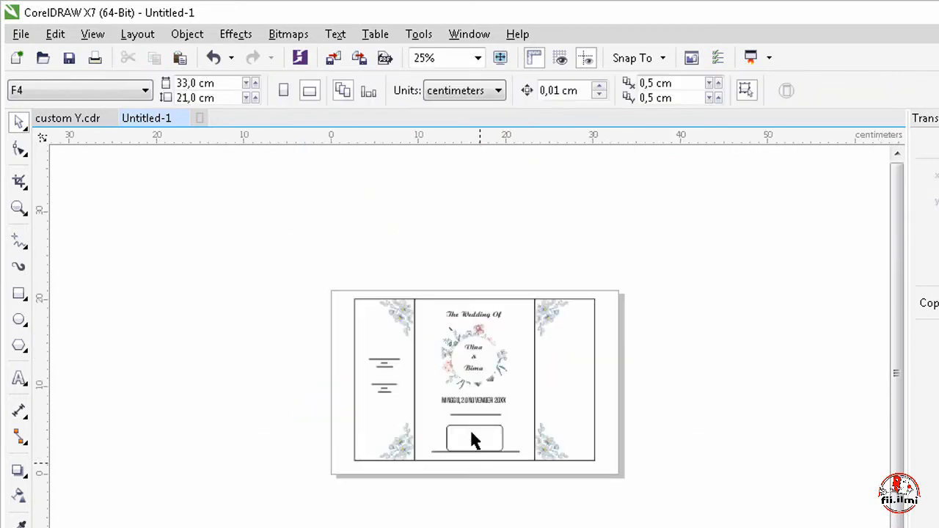
{"action": "scroll", "coordinate": [465, 375], "scroll_direction": "up", "scroll_amount": 1}
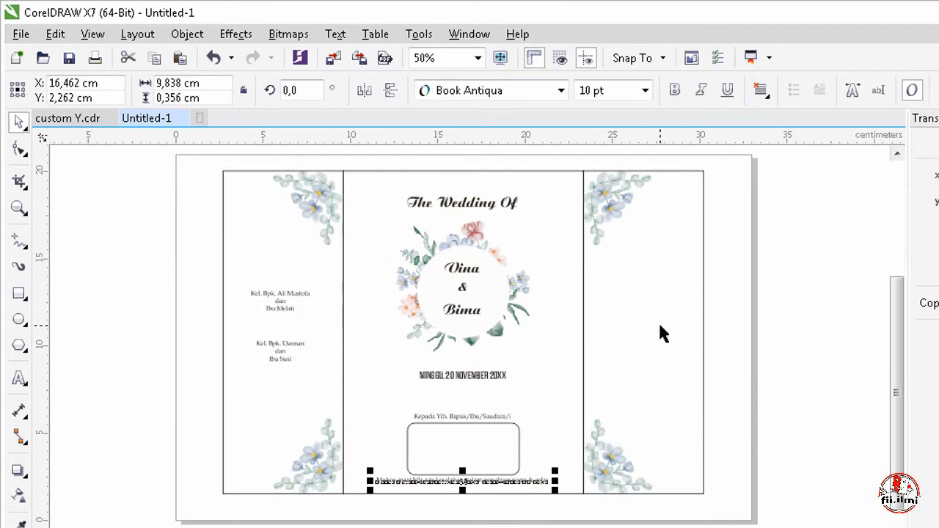
- Draw a narrow vertical rectangle about 0,6 × 6 cm in the right panel
{"action": "scroll", "coordinate": [658, 322], "scroll_direction": "up", "scroll_amount": 1}
{"action": "scroll", "coordinate": [582, 344], "scroll_direction": "down", "scroll_amount": 1}
{"action": "scroll", "coordinate": [585, 330], "scroll_direction": "up", "scroll_amount": 1}
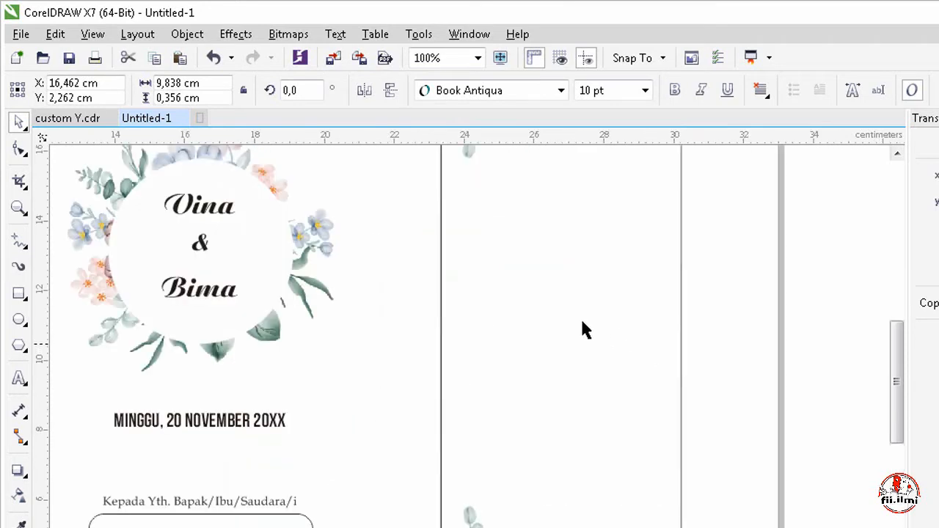
{"action": "scroll", "coordinate": [483, 328], "scroll_direction": "down", "scroll_amount": 1}
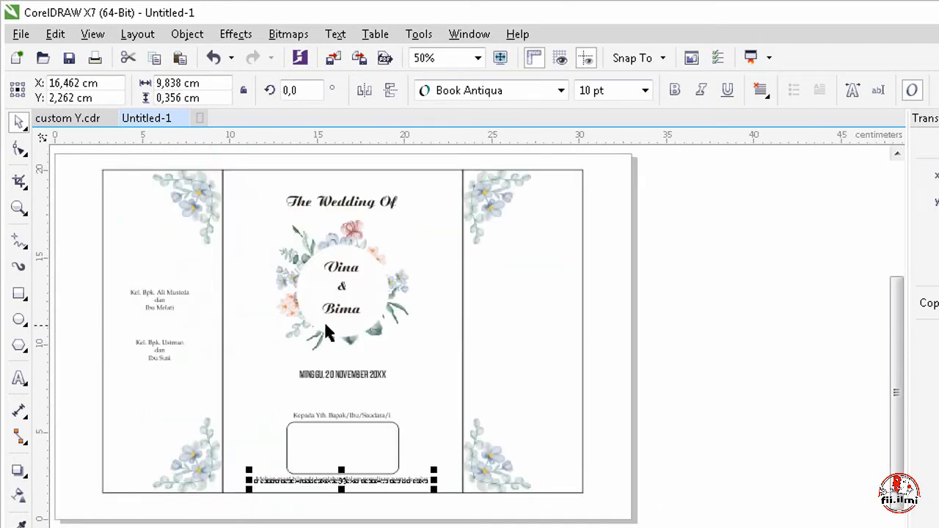
{"action": "left_click", "coordinate": [19, 293]}
{"action": "left_click_drag", "start_coordinate": [509, 256], "coordinate": [520, 363]}
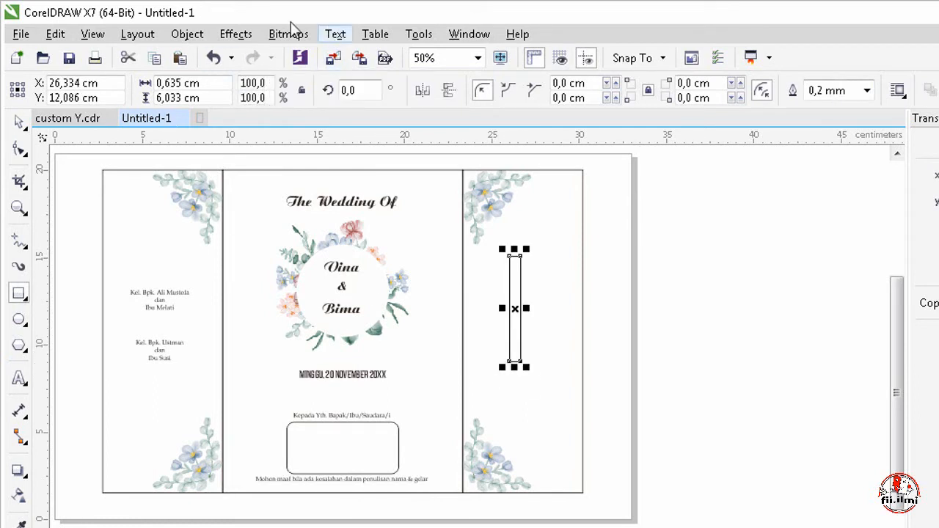
- Resize the narrow rectangle in the right panel to 0,265 cm wide and 8,236 cm high
{"action": "left_click", "coordinate": [182, 83]}
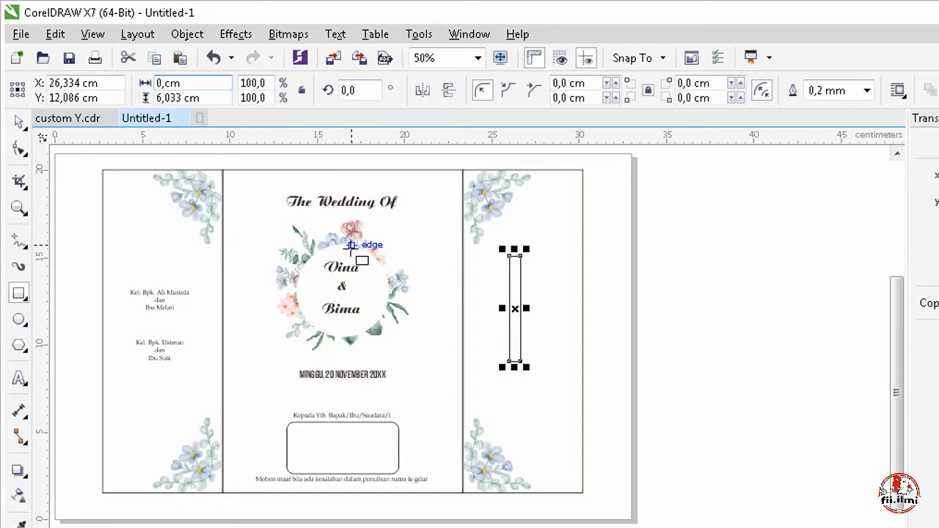
{"action": "type", "text": "265"}
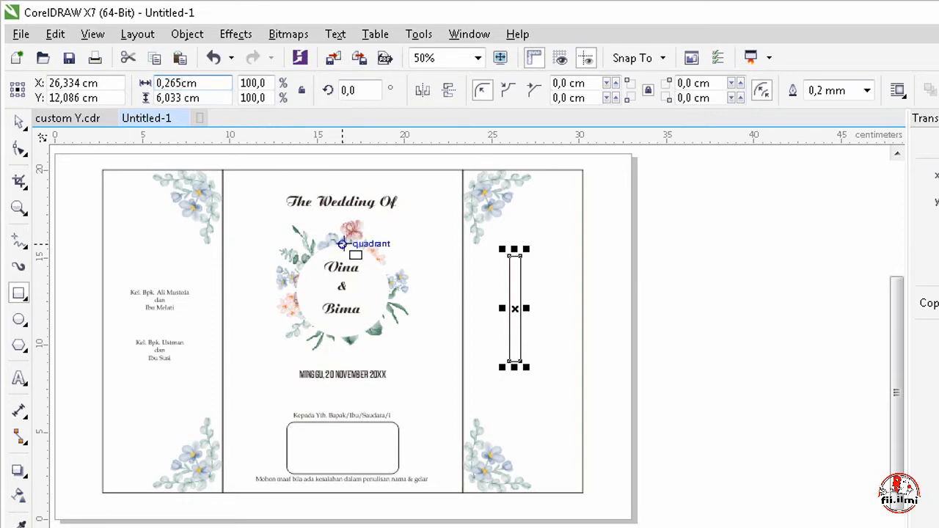
{"action": "key", "text": "Return"}
{"action": "scroll", "coordinate": [478, 308], "scroll_direction": "up", "scroll_amount": 1}
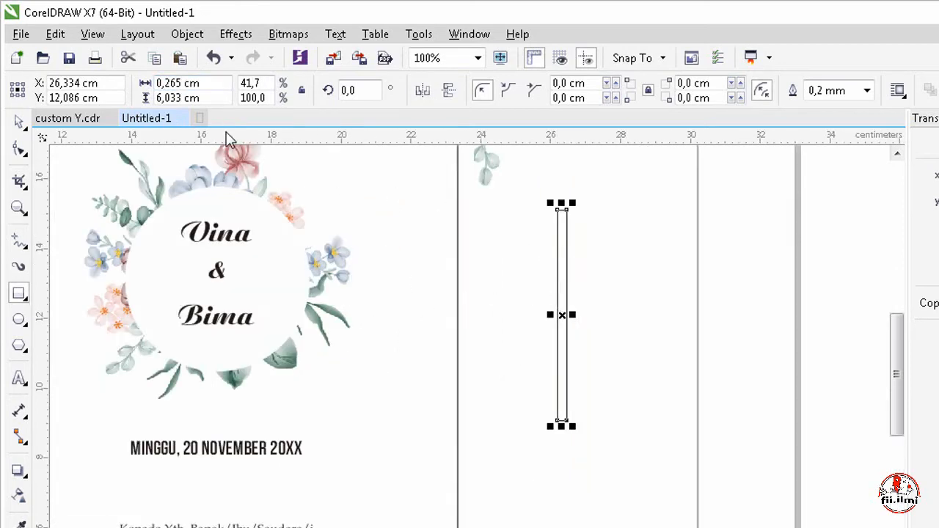
{"action": "double_click", "coordinate": [184, 96]}
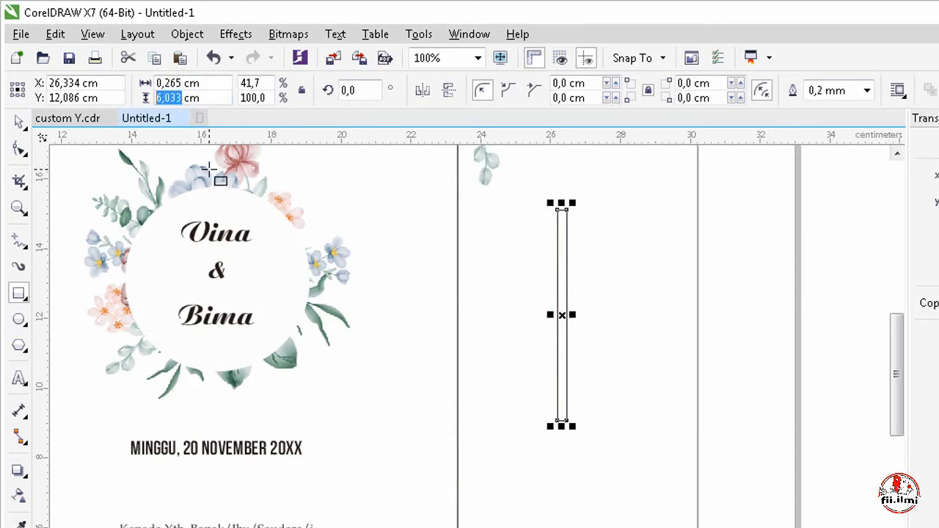
{"action": "type", "text": "8,"}
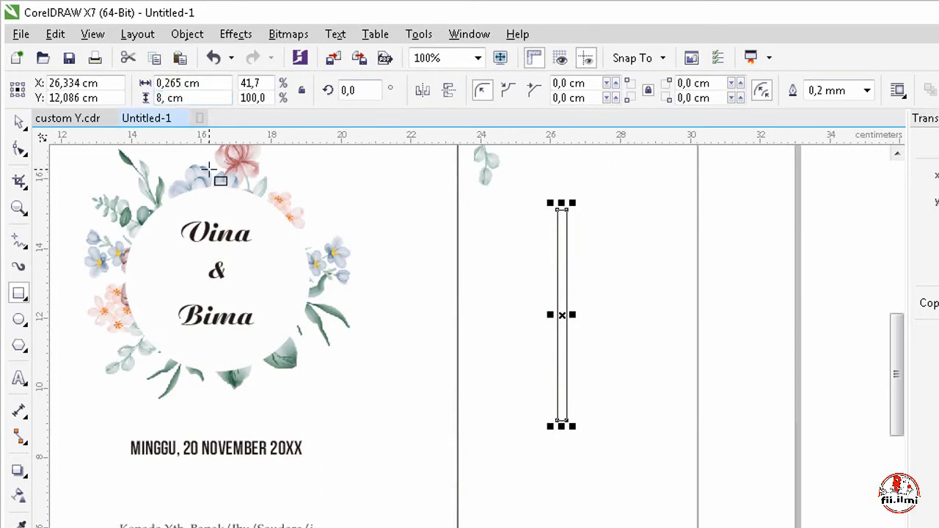
{"action": "type", "text": "236"}
{"action": "key", "text": "Return"}
{"action": "scroll", "coordinate": [352, 317], "scroll_direction": "down", "scroll_amount": 1}
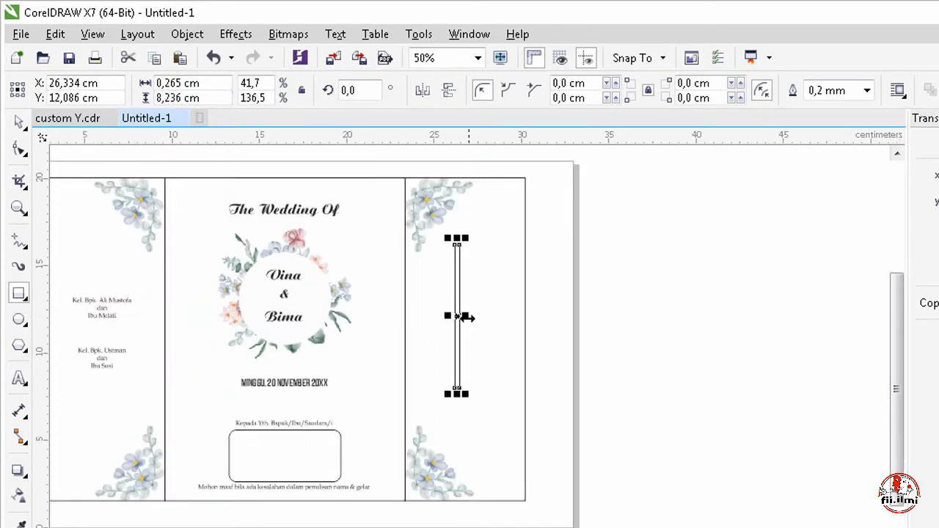
- Reposition the narrow bar in the right panel, duplicate it twice and move one copy aside towards the panel's outer edge
{"action": "left_click", "coordinate": [19, 123]}
{"action": "left_click_drag", "start_coordinate": [453, 270], "coordinate": [463, 332]}
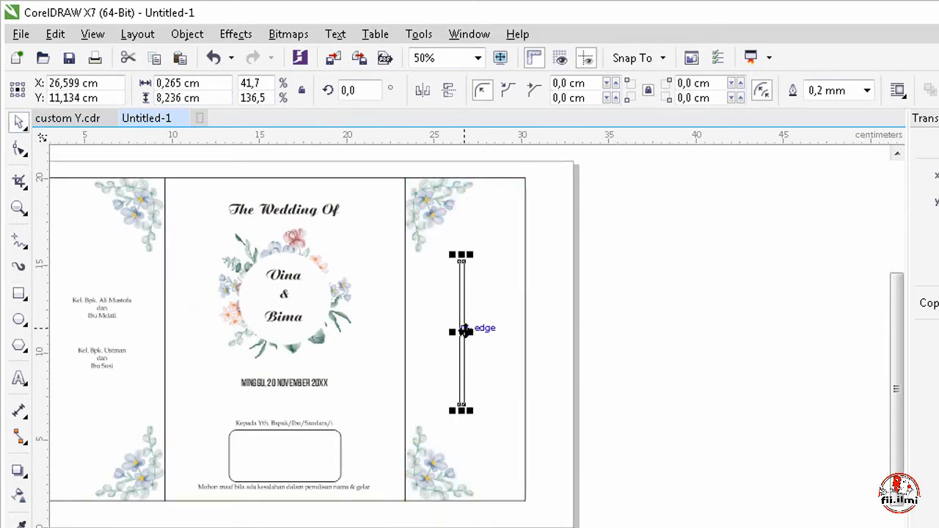
{"action": "key", "text": "ctrl+d"}
{"action": "key", "text": "ctrl+d"}
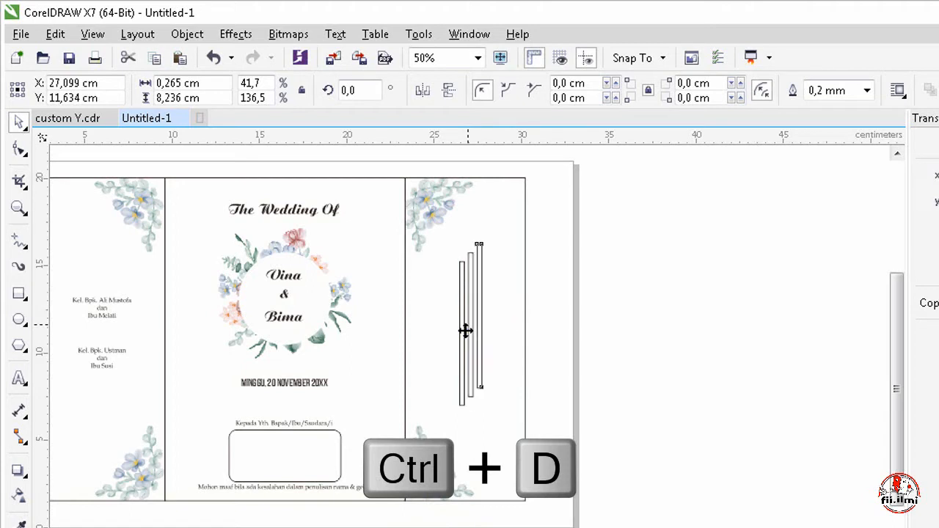
{"action": "left_click_drag", "start_coordinate": [478, 308], "coordinate": [506, 323]}
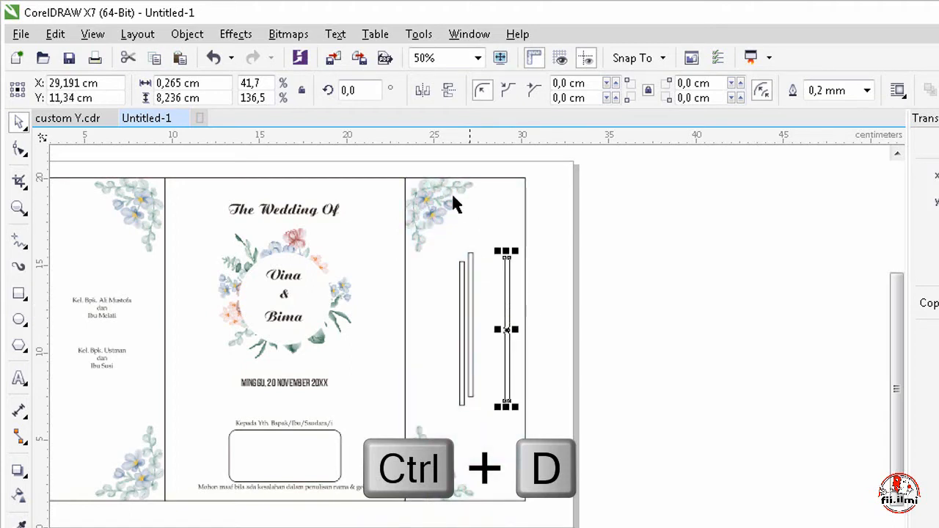
- Rotate both duplicated bars 90 degrees so they lie horizontally
{"action": "left_click", "coordinate": [371, 94]}
{"action": "type", "text": "90"}
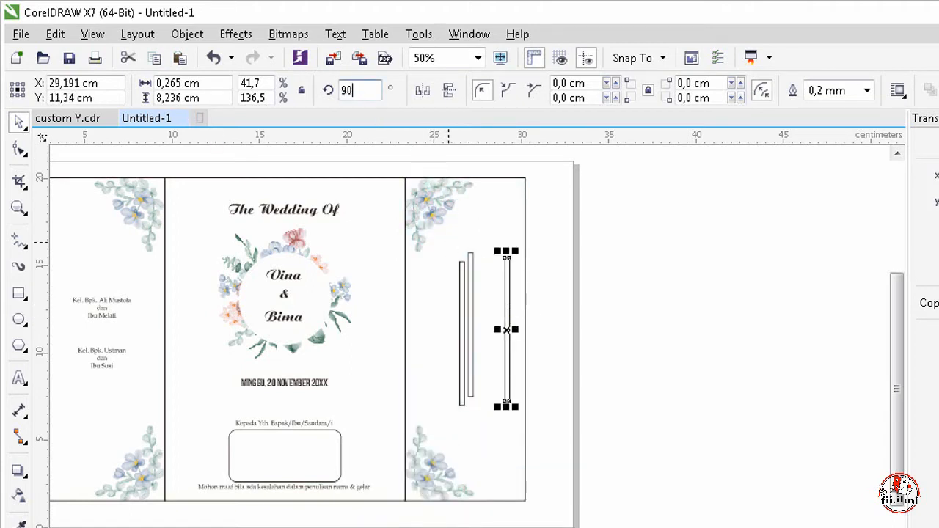
{"action": "key", "text": "Return"}
{"action": "left_click", "coordinate": [470, 299]}
{"action": "left_click", "coordinate": [366, 91]}
{"action": "type", "text": "90"}
{"action": "key", "text": "Return"}
{"action": "scroll", "coordinate": [477, 315], "scroll_direction": "up", "scroll_amount": 1}
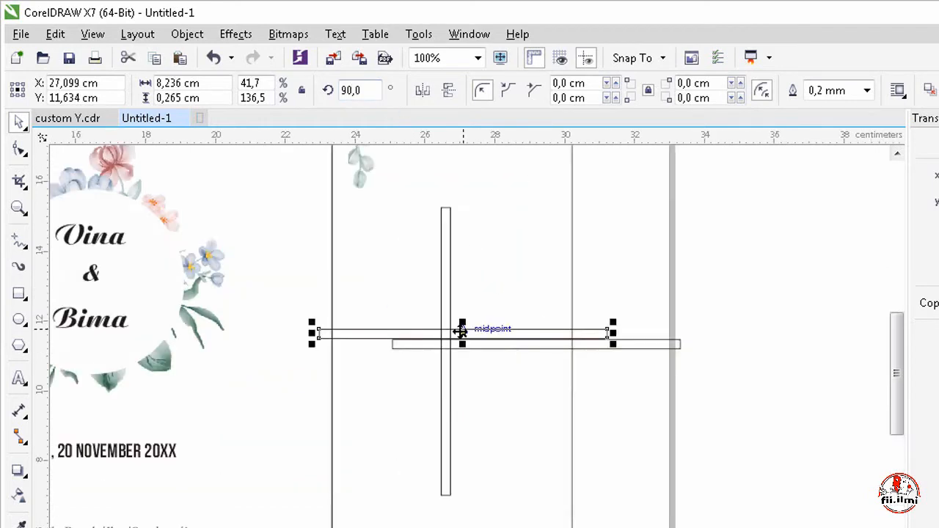
- Place one horizontal bar beside the upper part of the vertical bar and shorten it to about 2 cm
{"action": "left_click_drag", "start_coordinate": [462, 335], "coordinate": [479, 300]}
{"action": "left_click_drag", "start_coordinate": [328, 298], "coordinate": [463, 291]}
{"action": "left_click_drag", "start_coordinate": [611, 290], "coordinate": [523, 291]}
- Move the other horizontal bar across the lower part of the vertical bar and shorten it to about 4 cm
{"action": "left_click", "coordinate": [527, 344]}
{"action": "left_click_drag", "start_coordinate": [527, 344], "coordinate": [516, 403]}
{"action": "left_click_drag", "start_coordinate": [675, 403], "coordinate": [530, 404]}
{"action": "left_click", "coordinate": [590, 409]}
{"action": "scroll", "coordinate": [447, 427], "scroll_direction": "down", "scroll_amount": 1}
{"action": "scroll", "coordinate": [455, 367], "scroll_direction": "up", "scroll_amount": 1}
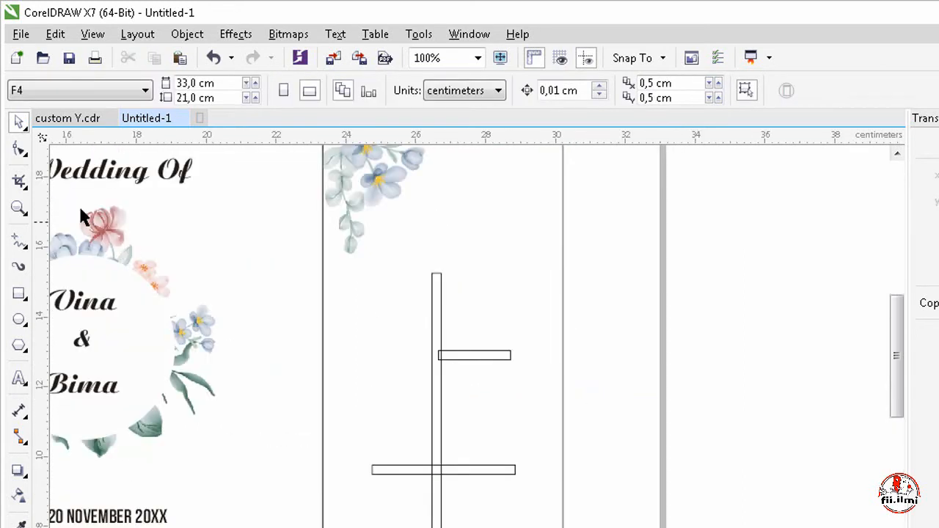
- Round the corners of the vertical bar and the short upper horizontal bar with the Shape tool
{"action": "left_click", "coordinate": [19, 149]}
{"action": "left_click", "coordinate": [433, 298]}
{"action": "scroll", "coordinate": [461, 303], "scroll_direction": "up", "scroll_amount": 1}
{"action": "left_click_drag", "start_coordinate": [403, 243], "coordinate": [404, 266]}
{"action": "left_click", "coordinate": [492, 419]}
{"action": "left_click", "coordinate": [559, 417]}
{"action": "left_click_drag", "start_coordinate": [558, 416], "coordinate": [550, 417]}
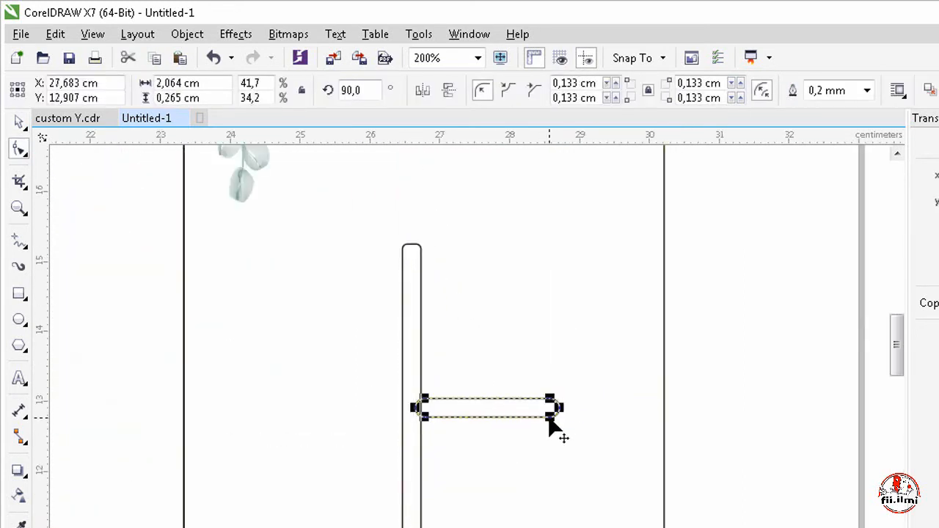
{"action": "left_click", "coordinate": [487, 422]}
- Round the corners of the lower horizontal bar, then round the vertical bar's ends further into full semicircles
{"action": "scroll", "coordinate": [474, 373], "scroll_direction": "down", "scroll_amount": 1}
{"action": "scroll", "coordinate": [474, 520], "scroll_direction": "up", "scroll_amount": 1}
{"action": "left_click", "coordinate": [573, 484]}
{"action": "left_click_drag", "start_coordinate": [574, 484], "coordinate": [564, 484]}
{"action": "scroll", "coordinate": [496, 364], "scroll_direction": "down", "scroll_amount": 1}
{"action": "left_click", "coordinate": [456, 508]}
{"action": "scroll", "coordinate": [457, 506], "scroll_direction": "up", "scroll_amount": 1}
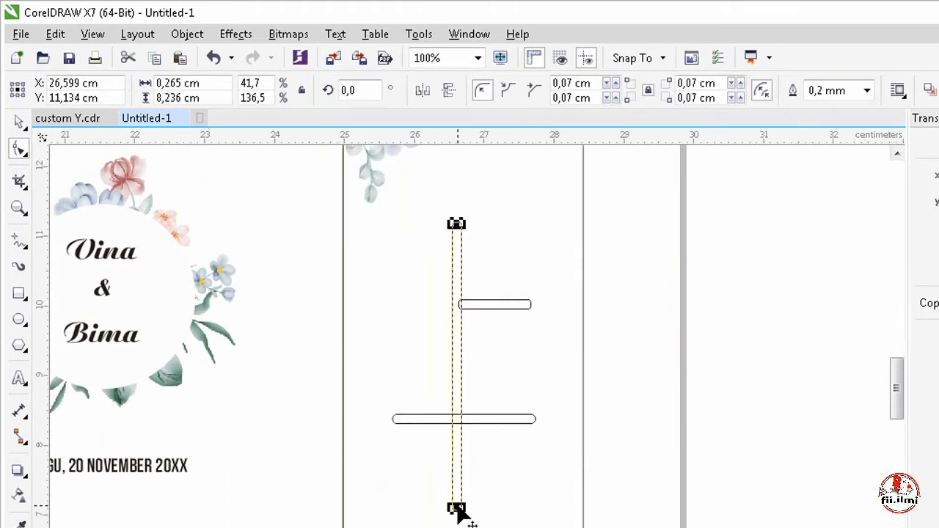
{"action": "left_click_drag", "start_coordinate": [461, 513], "coordinate": [454, 513]}
{"action": "left_click", "coordinate": [479, 469]}
{"action": "scroll", "coordinate": [479, 469], "scroll_direction": "down", "scroll_amount": 2}
{"action": "scroll", "coordinate": [501, 411], "scroll_direction": "up", "scroll_amount": 2}
- Round the short upper bar's ends into full semicircles with the Shape tool
{"action": "left_click", "coordinate": [528, 311]}
{"action": "key", "text": "space"}
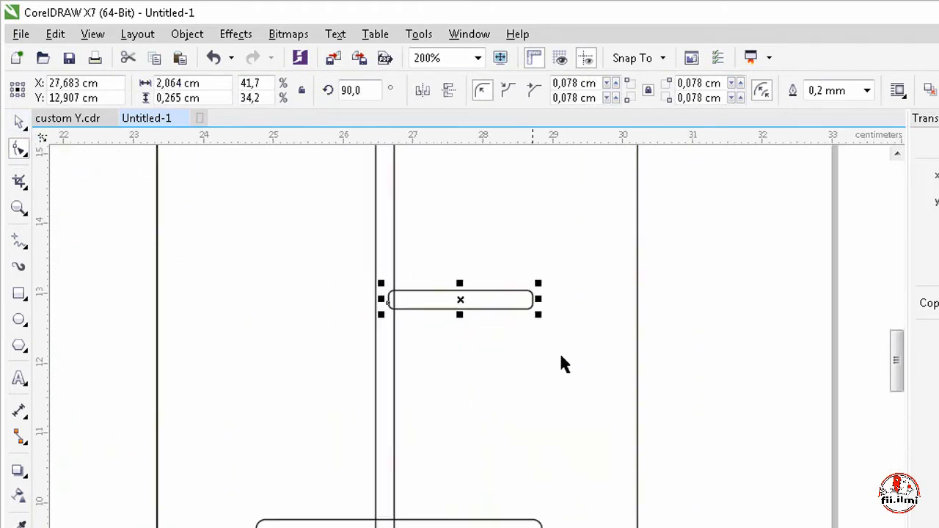
{"action": "left_click", "coordinate": [559, 352]}
{"action": "left_click", "coordinate": [468, 314]}
{"action": "left_click", "coordinate": [20, 151]}
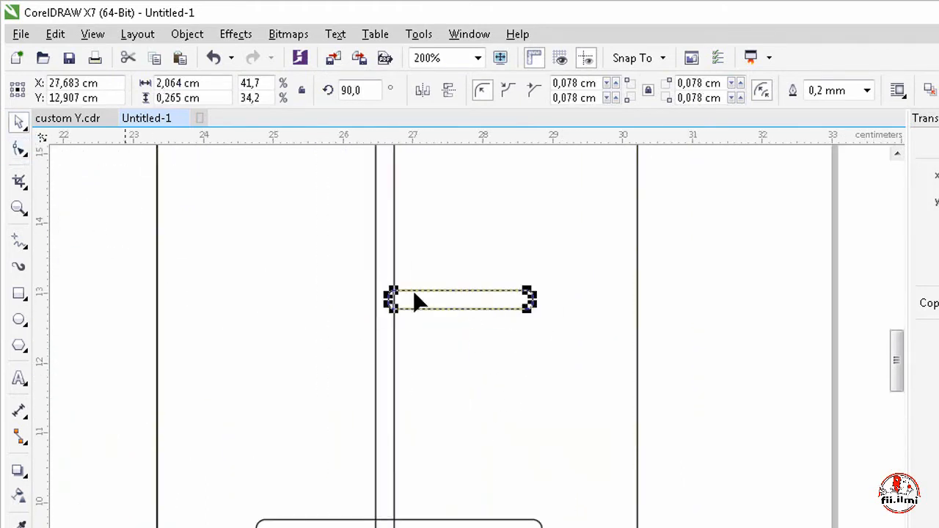
{"action": "left_click_drag", "start_coordinate": [525, 311], "coordinate": [527, 358]}
{"action": "left_click", "coordinate": [284, 310]}
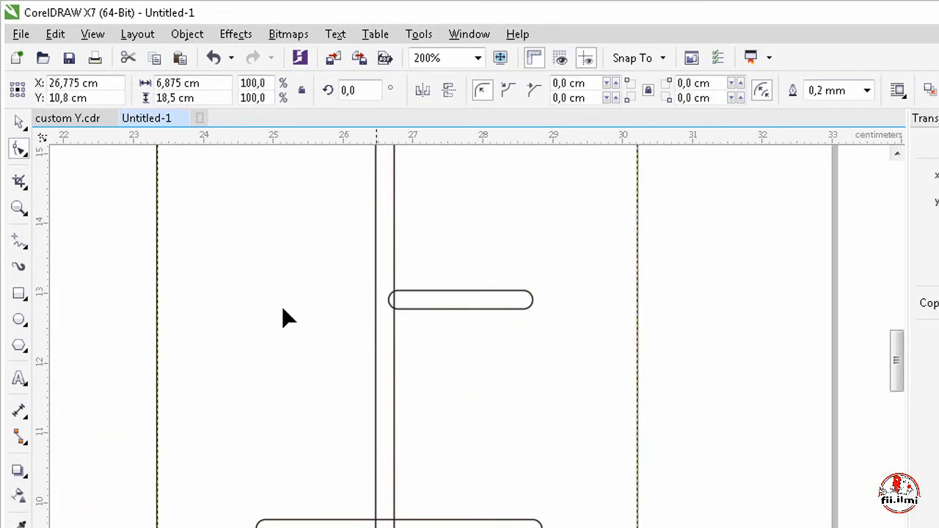
{"action": "left_click", "coordinate": [20, 122]}
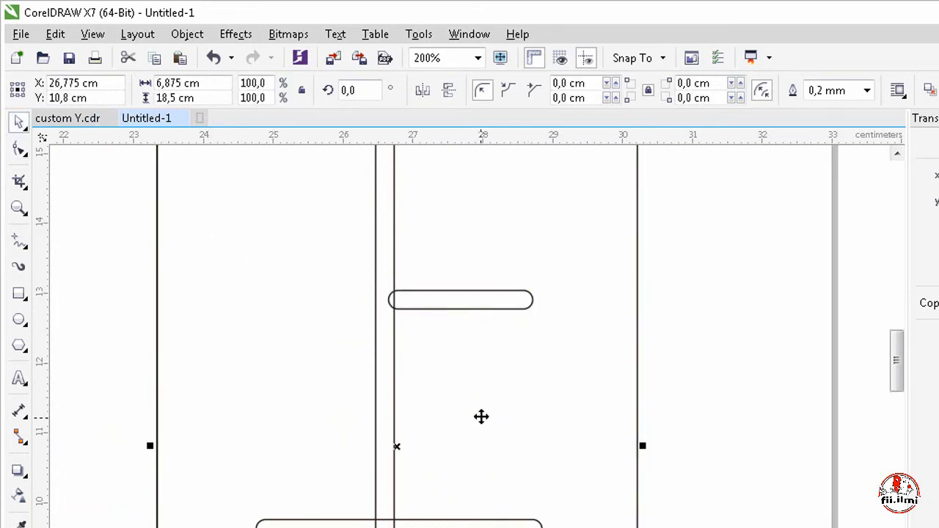
{"action": "scroll", "coordinate": [491, 411], "scroll_direction": "down", "scroll_amount": 1}
{"action": "left_click", "coordinate": [586, 378]}
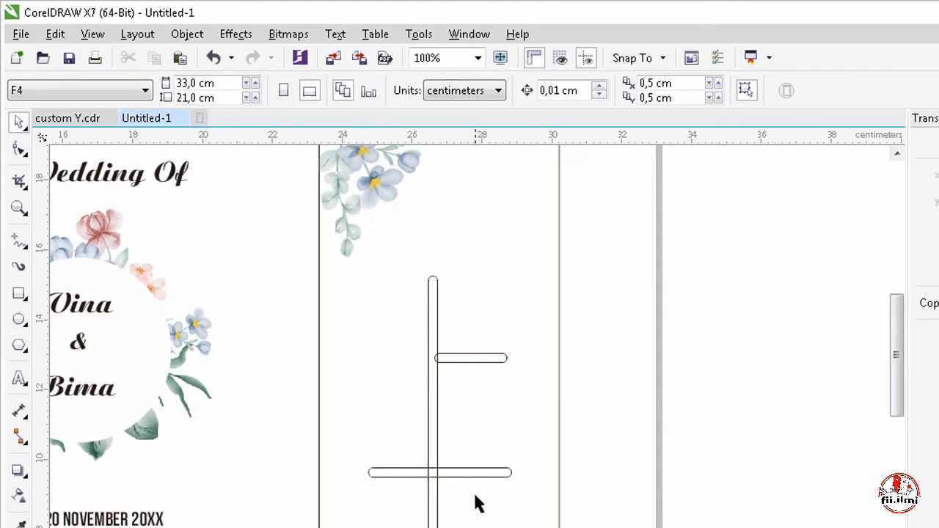
- Draw a 3-Point Curve about 1,5 × 1,8 cm bulging outward from the lower horizontal bar to the vertical bar's lower end
{"action": "scroll", "coordinate": [474, 503], "scroll_direction": "up", "scroll_amount": 1}
{"action": "scroll", "coordinate": [441, 389], "scroll_direction": "down", "scroll_amount": 1}
{"action": "scroll", "coordinate": [468, 496], "scroll_direction": "up", "scroll_amount": 1}
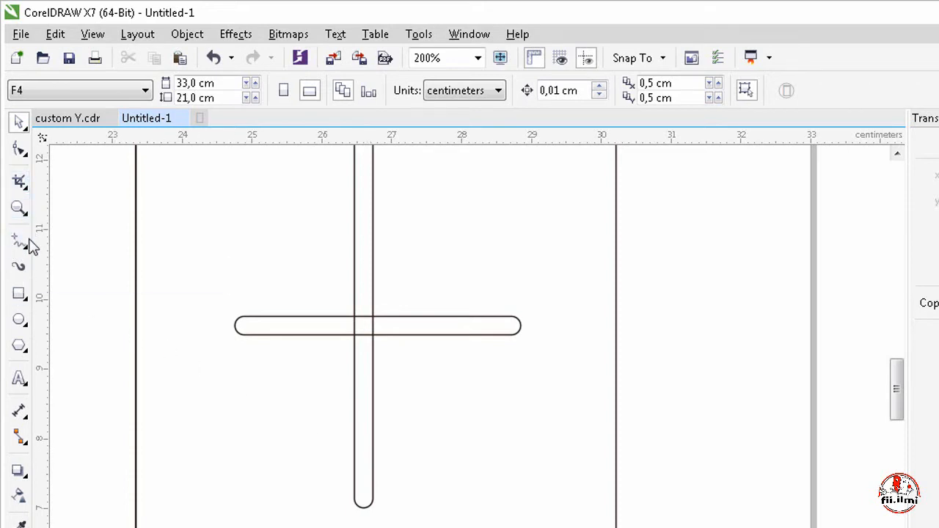
{"action": "left_click", "coordinate": [27, 248]}
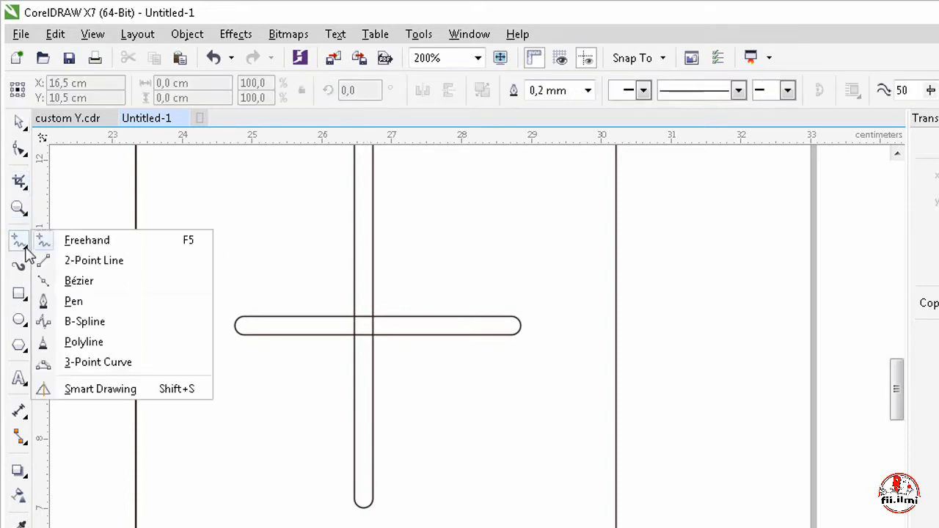
{"action": "left_click", "coordinate": [101, 363]}
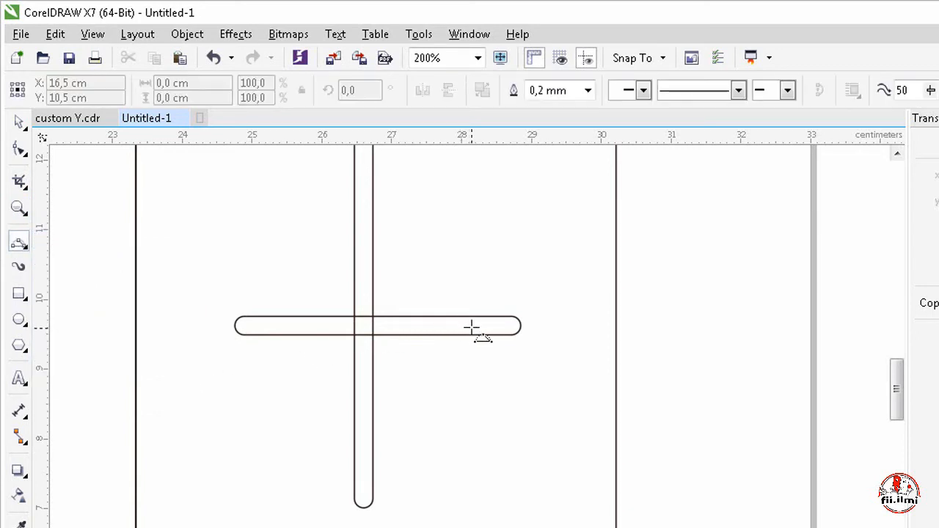
{"action": "left_click_drag", "start_coordinate": [468, 328], "coordinate": [367, 450]}
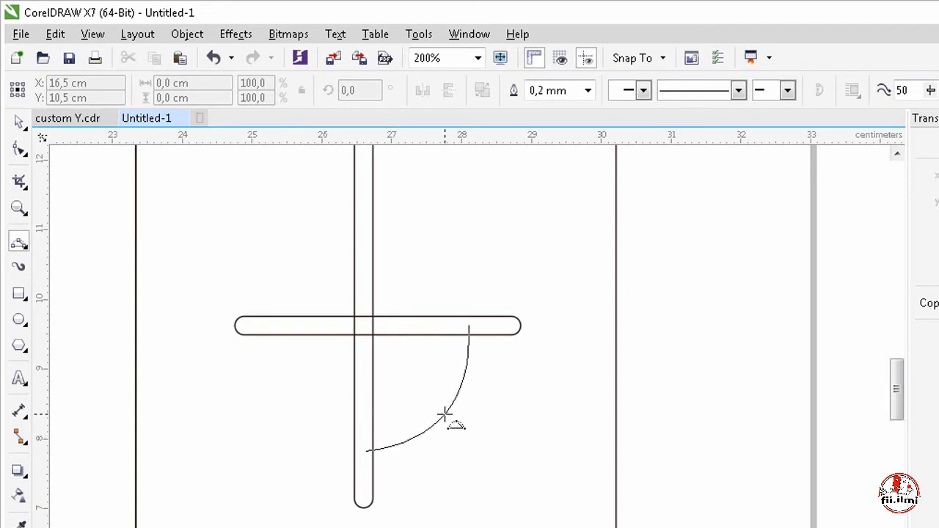
{"action": "left_click", "coordinate": [445, 415]}
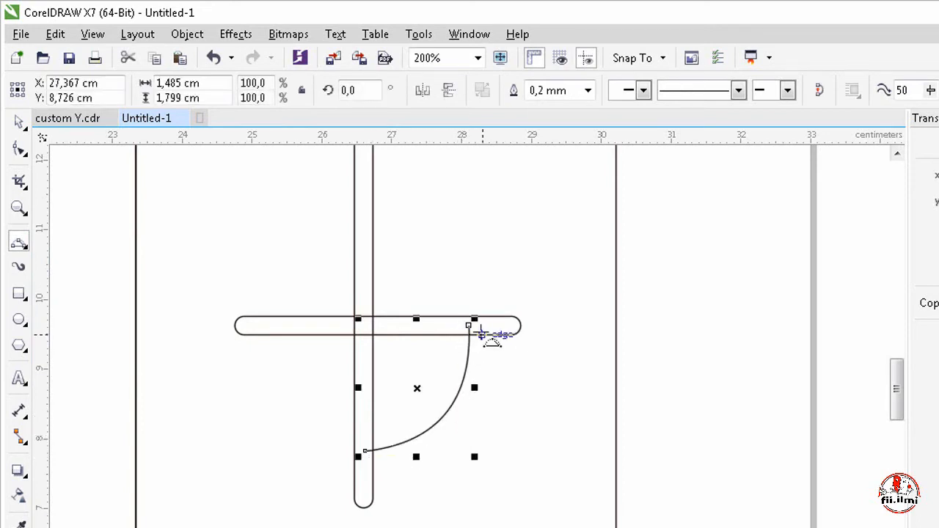
- Set the curve's outline width to 2,5 mm and convert its outline to an object
{"action": "left_click", "coordinate": [587, 90]}
{"action": "left_click", "coordinate": [546, 275]}
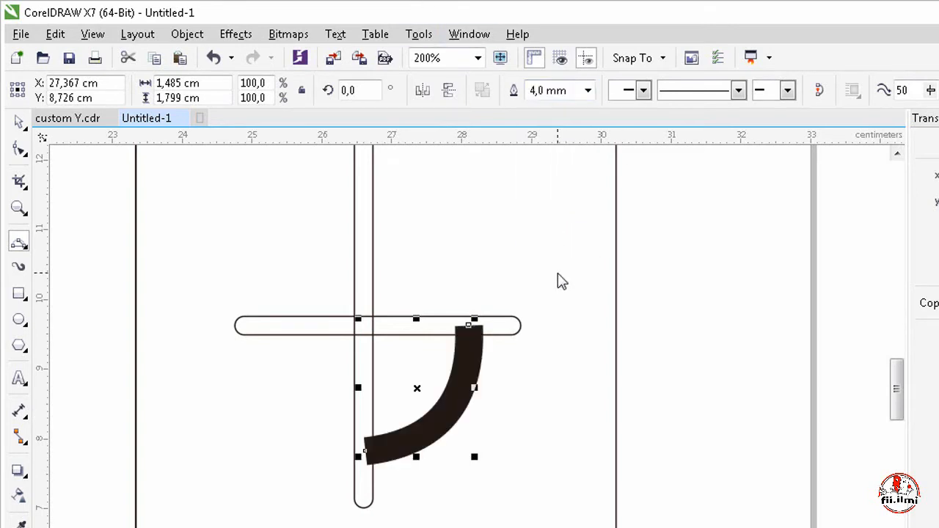
{"action": "left_click", "coordinate": [588, 90]}
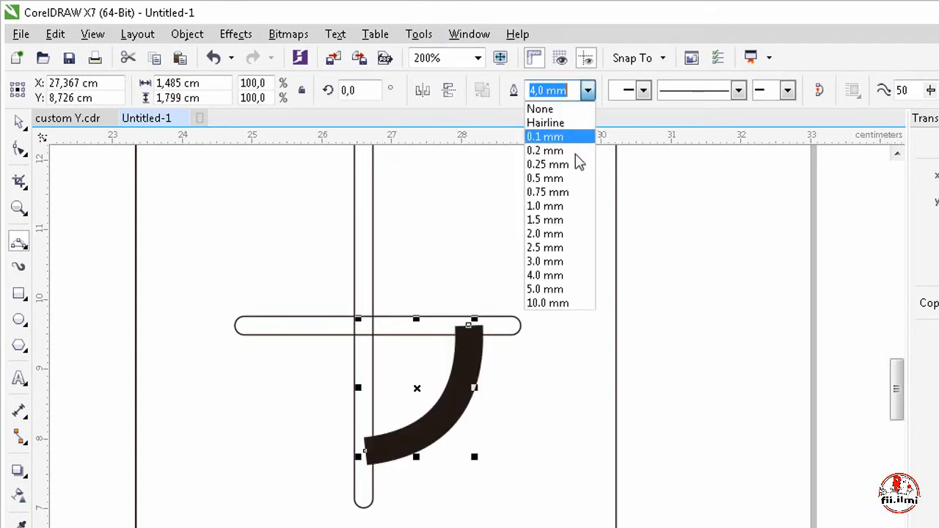
{"action": "left_click", "coordinate": [547, 247]}
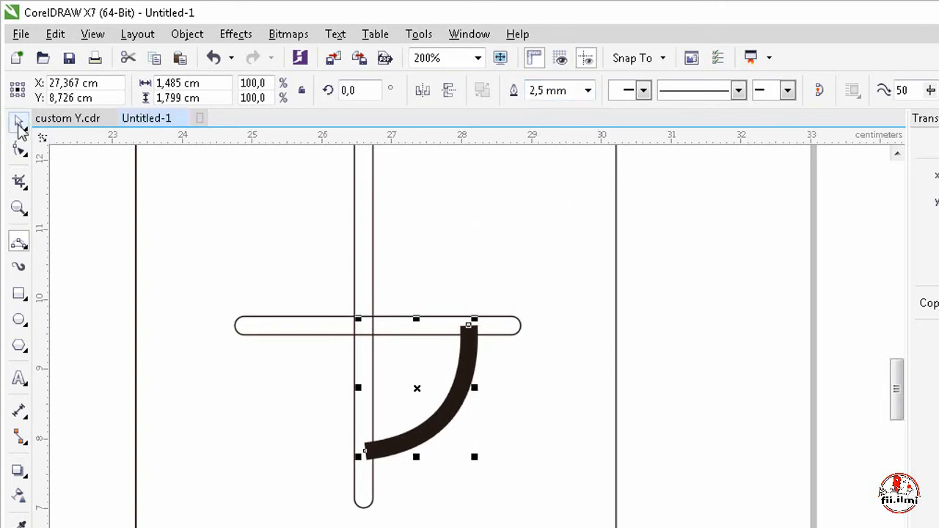
{"action": "key", "text": "space"}
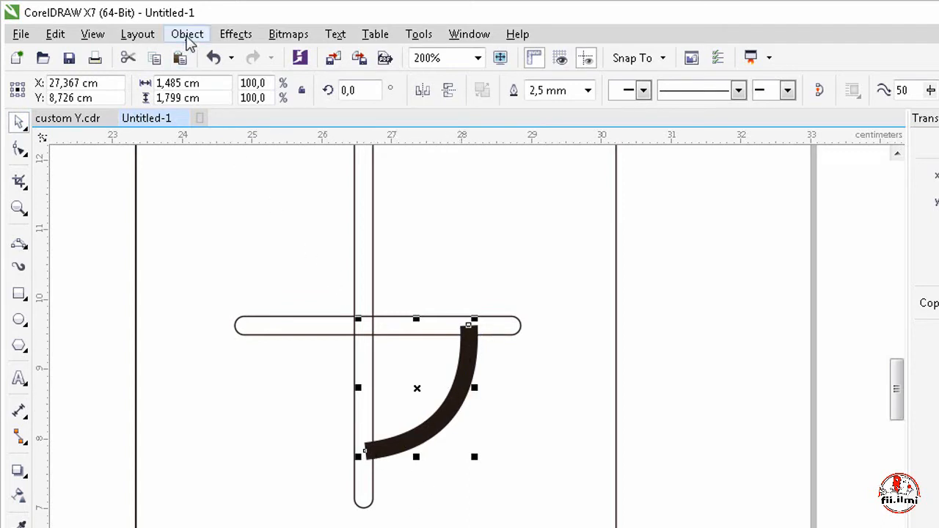
{"action": "left_click", "coordinate": [187, 37]}
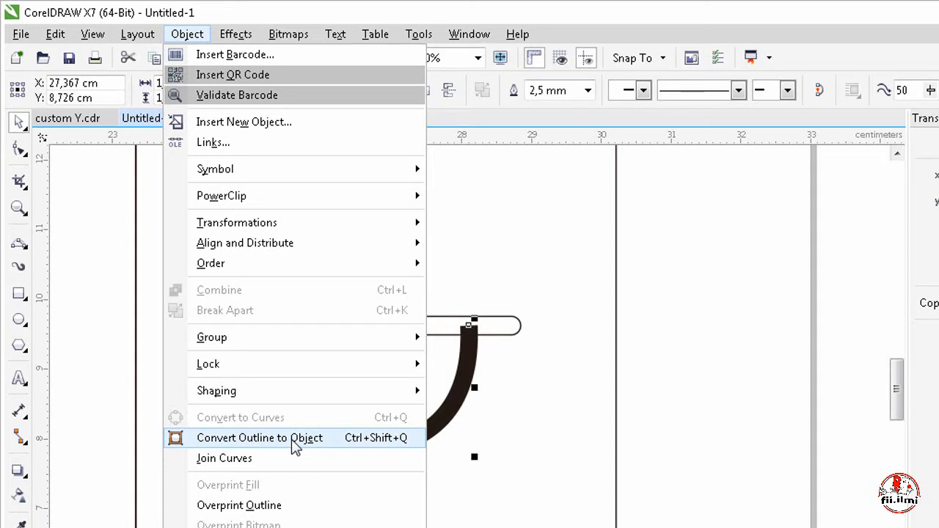
{"action": "left_click", "coordinate": [292, 441]}
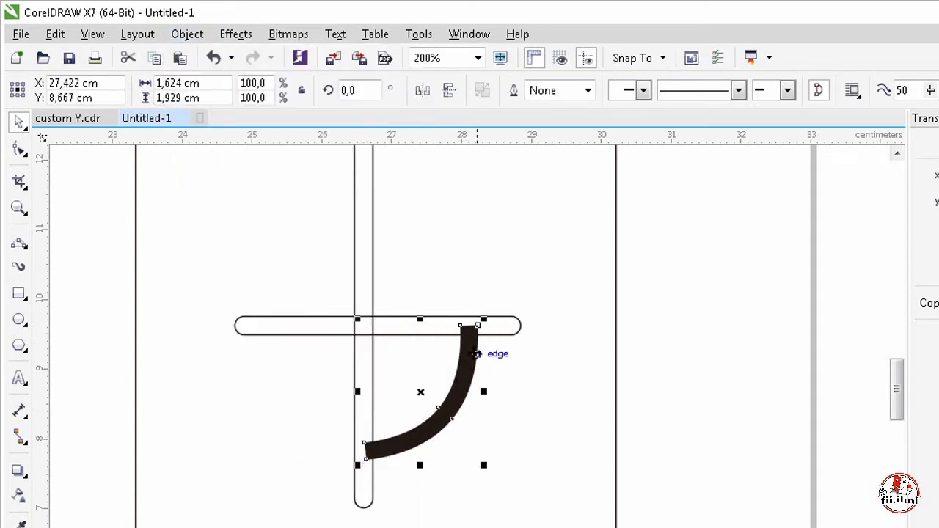
- Weld the three rounded bars and the curve into a single road map shape
{"action": "scroll", "coordinate": [413, 426], "scroll_direction": "down", "scroll_amount": 1}
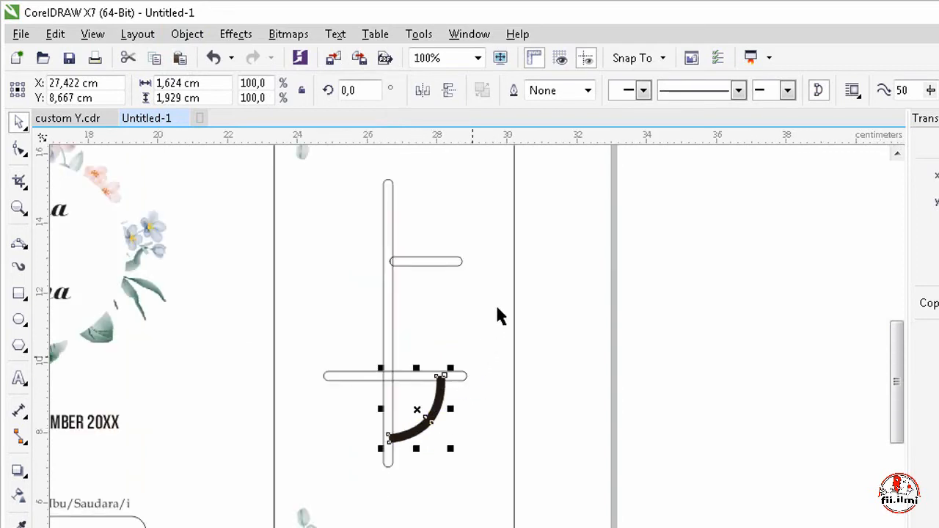
{"action": "left_click_drag", "start_coordinate": [565, 154], "coordinate": [310, 526]}
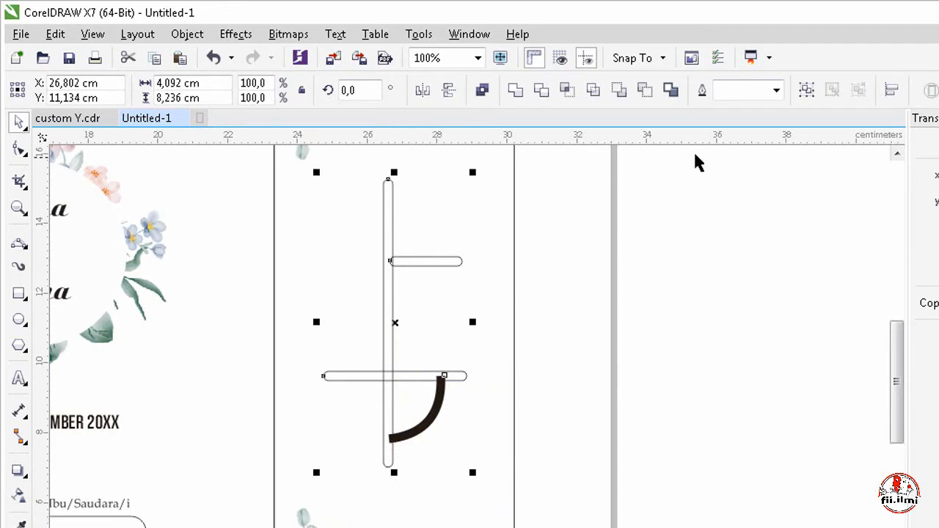
{"action": "left_click", "coordinate": [516, 96]}
{"action": "scroll", "coordinate": [398, 286], "scroll_direction": "up", "scroll_amount": 2}
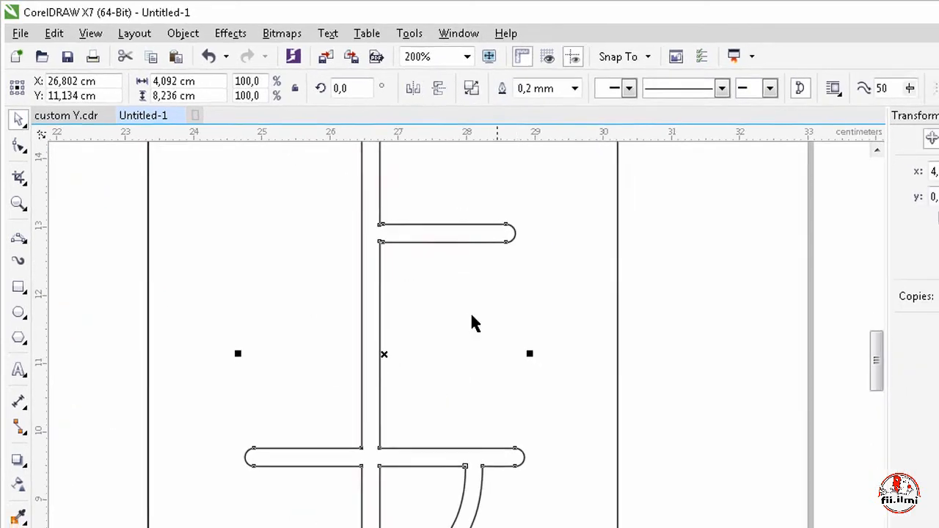
{"action": "scroll", "coordinate": [472, 317], "scroll_direction": "down", "scroll_amount": 1}
{"action": "left_click", "coordinate": [632, 342]}
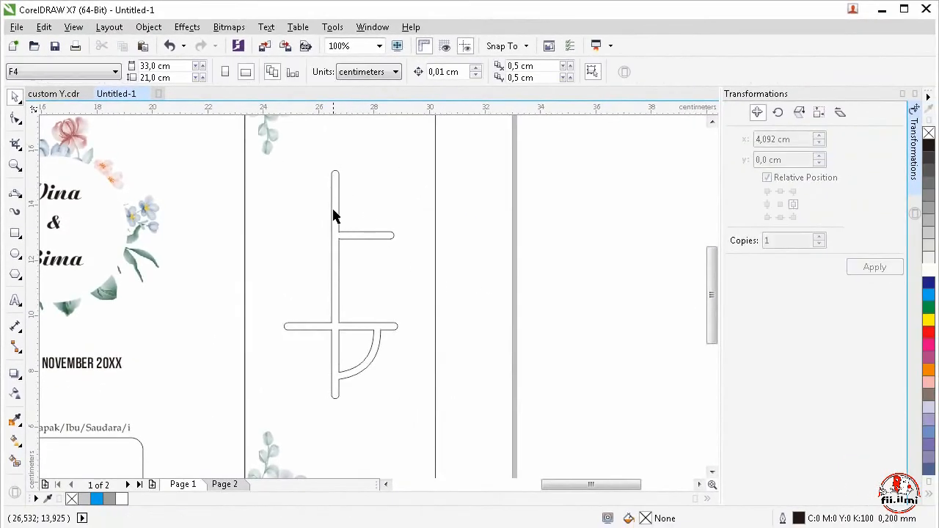
- Move the welded road map about 0,9 cm down and 0,3 cm left, and fill it black
{"action": "left_click_drag", "start_coordinate": [333, 215], "coordinate": [320, 253]}
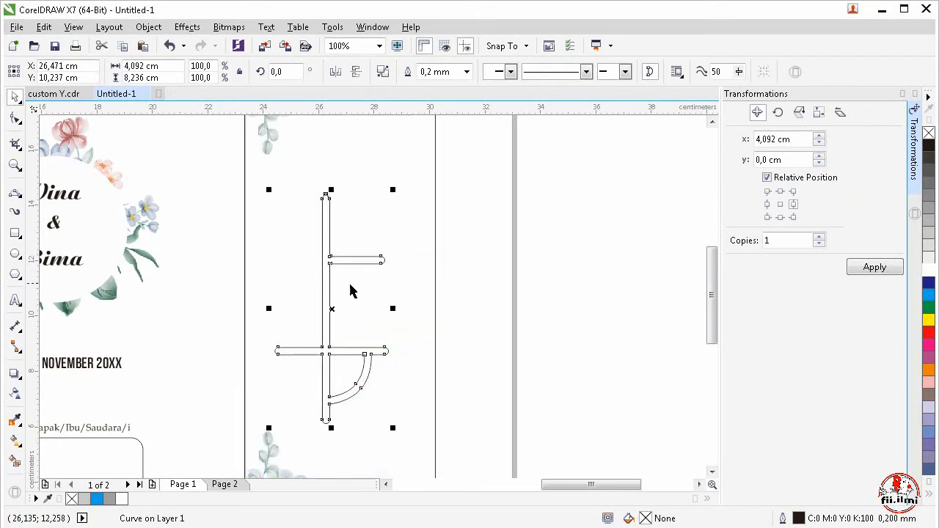
{"action": "left_click", "coordinate": [929, 169]}
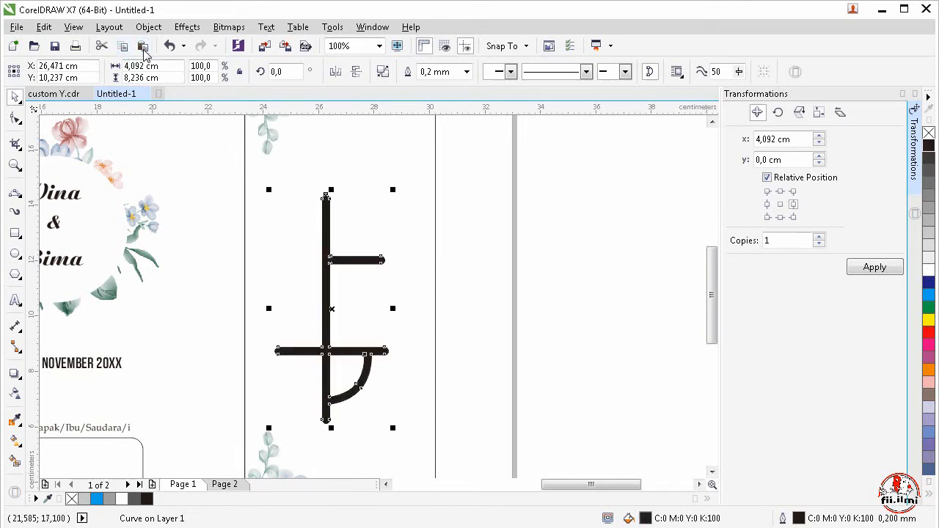
- Paste a copy of the road map in place, offset it 0,04 cm left and 0,02 cm up, and fill it white
{"action": "key", "text": "Left"}
{"action": "key", "text": "Left"}
{"action": "key", "text": "Left"}
{"action": "key", "text": "Left"}
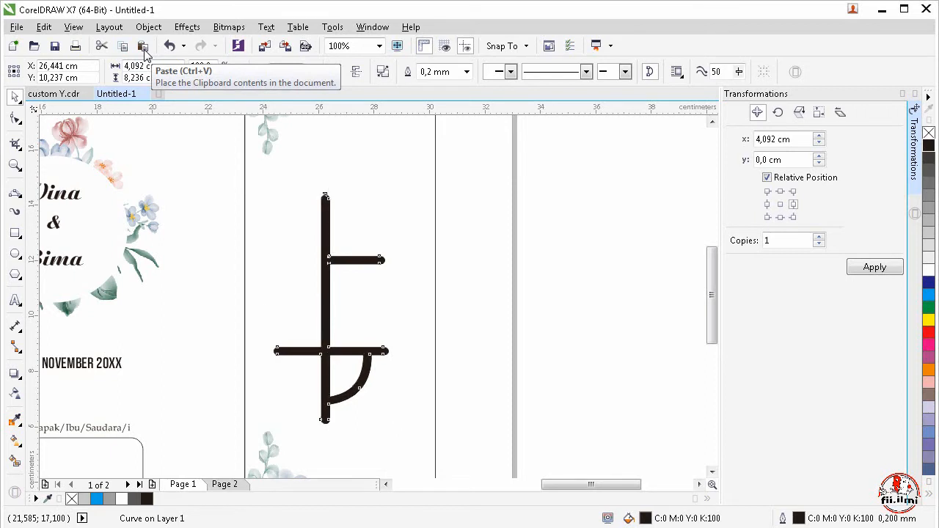
{"action": "key", "text": "Up"}
{"action": "key", "text": "Up"}
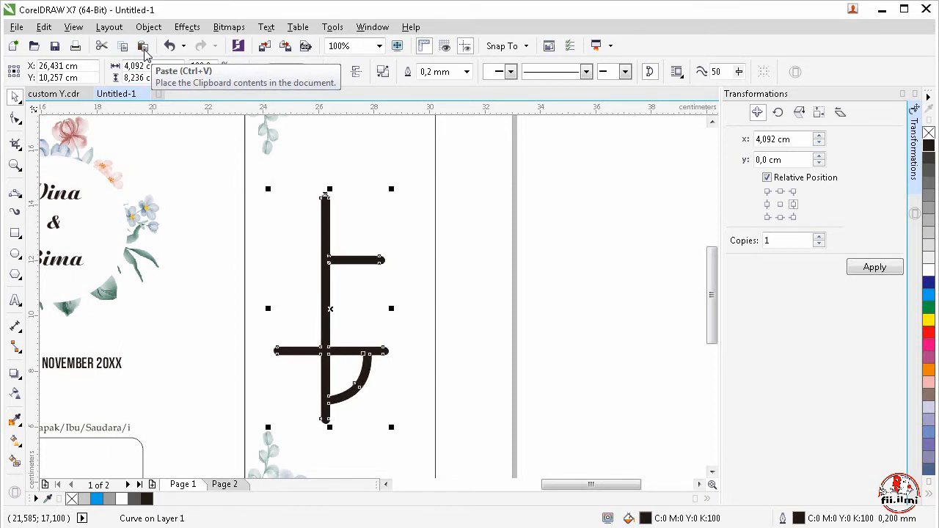
{"action": "left_click", "coordinate": [930, 271]}
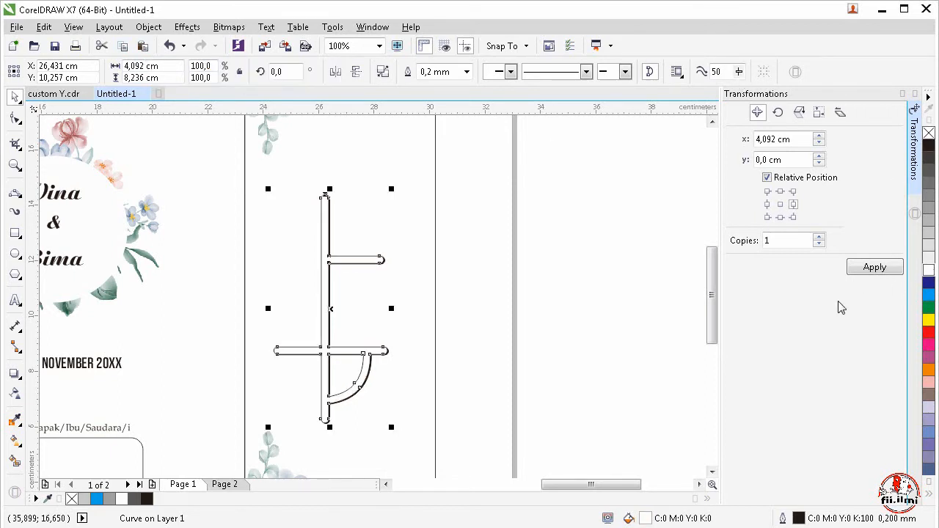
{"action": "left_click", "coordinate": [464, 398]}
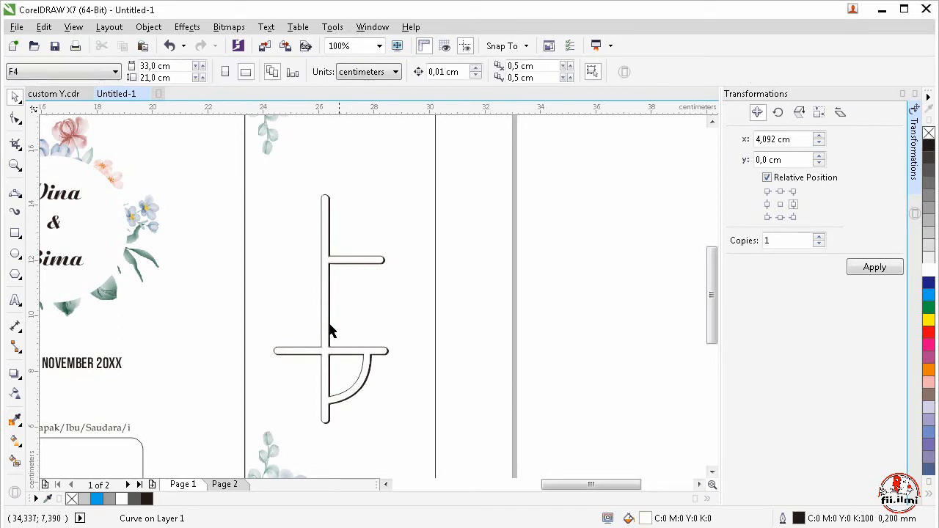
{"action": "scroll", "coordinate": [305, 318], "scroll_direction": "up", "scroll_amount": 2}
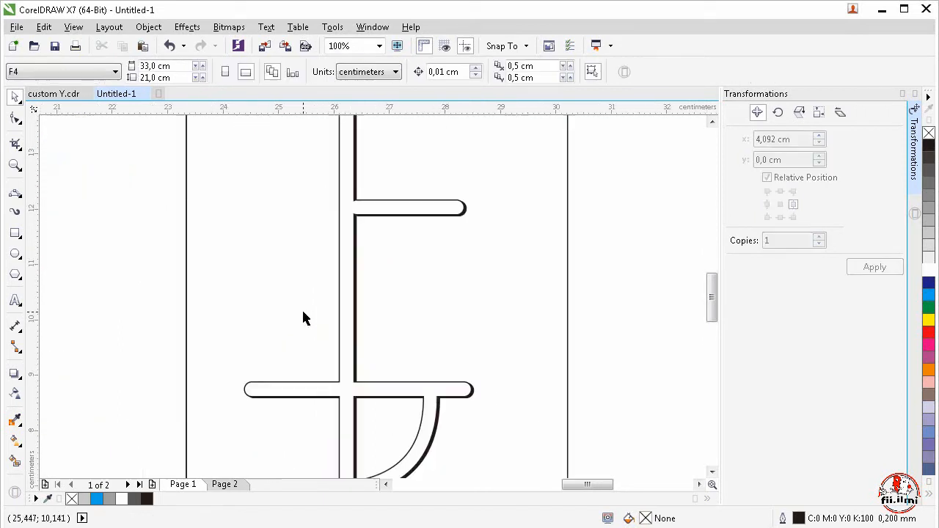
{"action": "left_click", "coordinate": [347, 301]}
{"action": "left_click", "coordinate": [484, 349]}
{"action": "scroll", "coordinate": [513, 323], "scroll_direction": "down", "scroll_amount": 4}
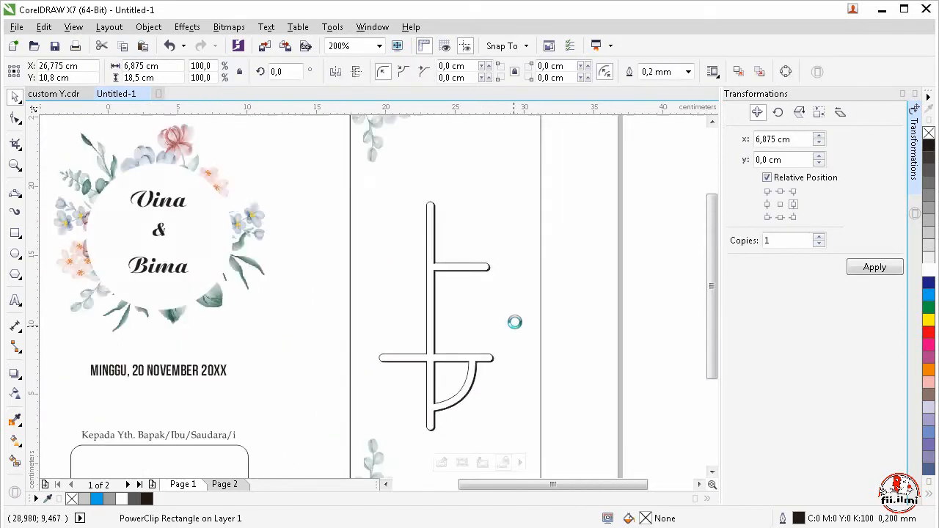
{"action": "left_click", "coordinate": [586, 346]}
{"action": "scroll", "coordinate": [473, 345], "scroll_direction": "up", "scroll_amount": 2}
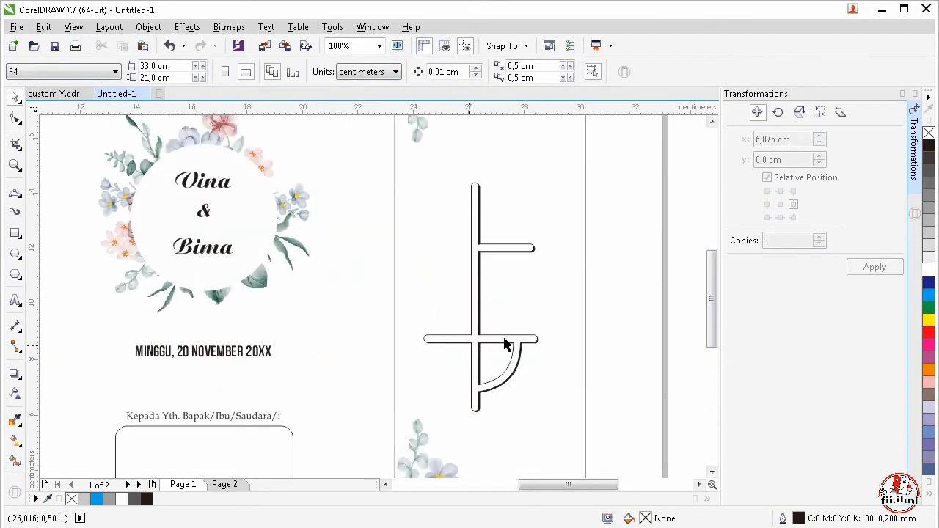
- Open Insert Character and set its font to Webdings
{"action": "left_click", "coordinate": [266, 27]}
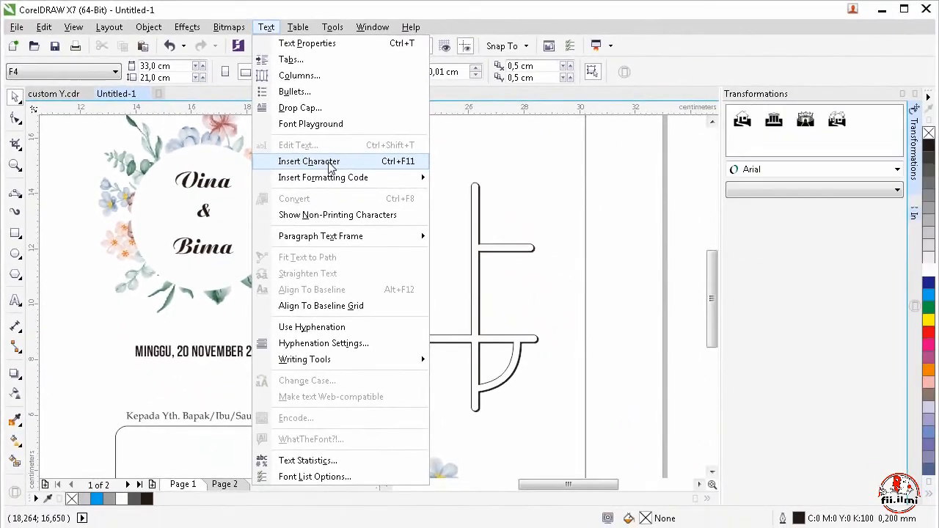
{"action": "left_click", "coordinate": [527, 264]}
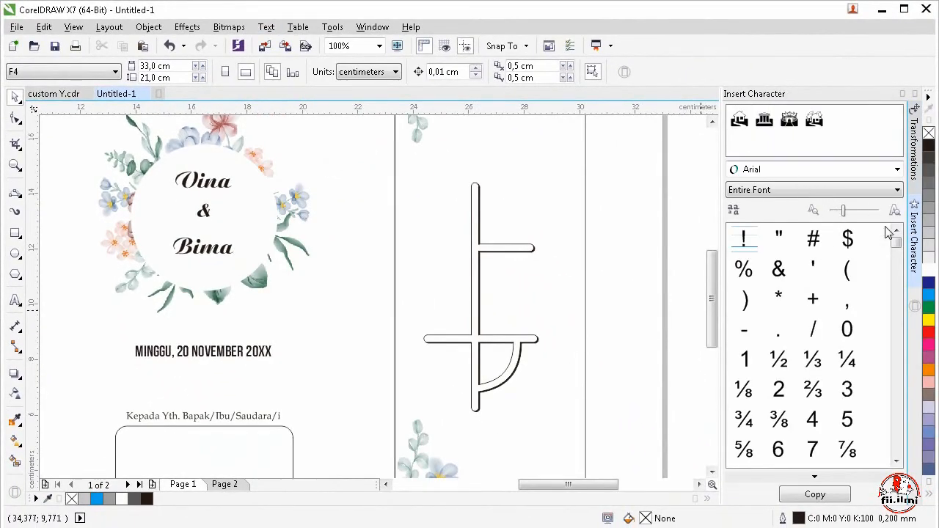
{"action": "left_click", "coordinate": [897, 170]}
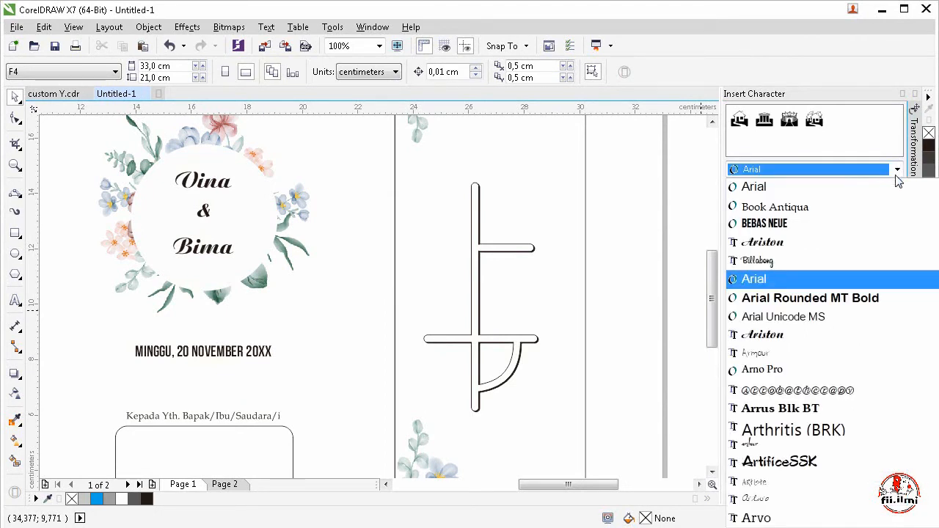
{"action": "type", "text": "we"}
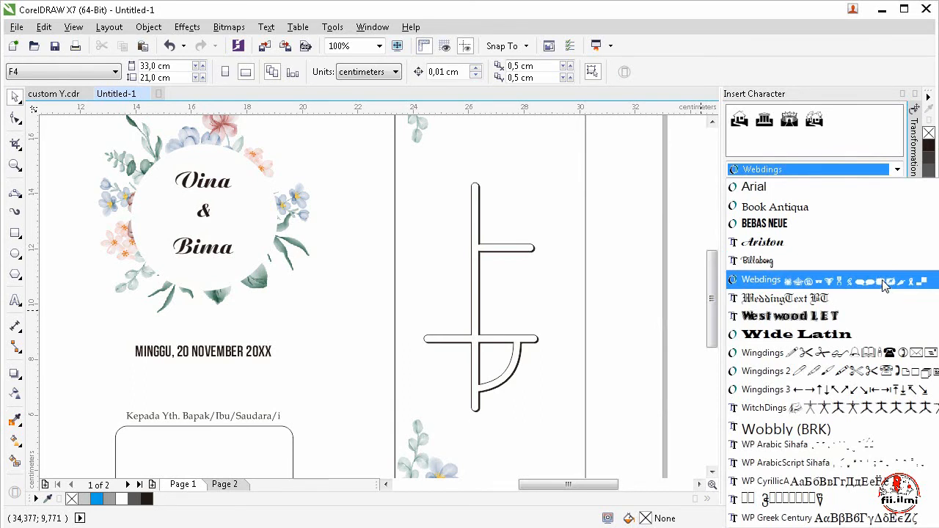
{"action": "left_click", "coordinate": [885, 286]}
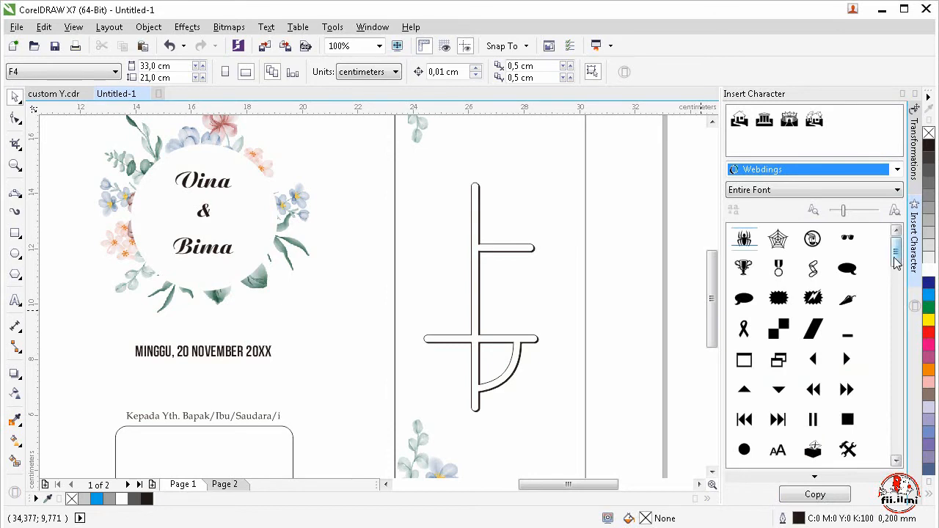
- Place Webdings symbols on the map: a house above the upper bar, a columned building above the lower bar, and a gate inside the curve
{"action": "left_click_drag", "start_coordinate": [896, 270], "coordinate": [897, 281]}
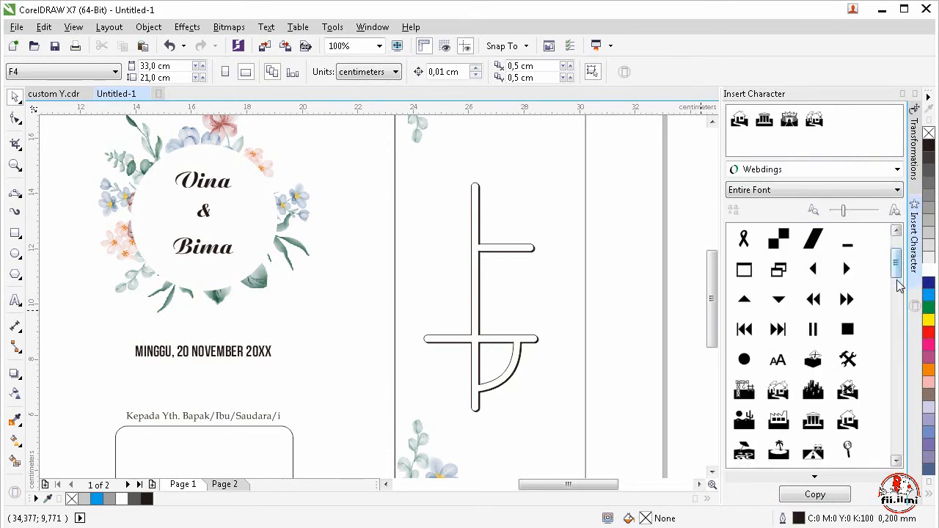
{"action": "left_click_drag", "start_coordinate": [898, 275], "coordinate": [899, 288]}
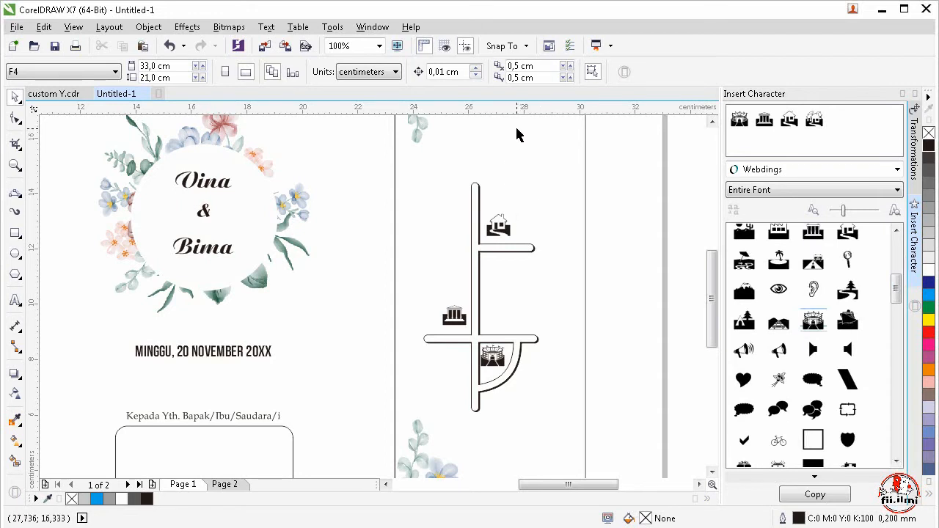
- Import the "Scan Me" QR code and place it near the lower-right corner of the right panel
{"action": "scroll", "coordinate": [520, 278], "scroll_direction": "down", "scroll_amount": 2}
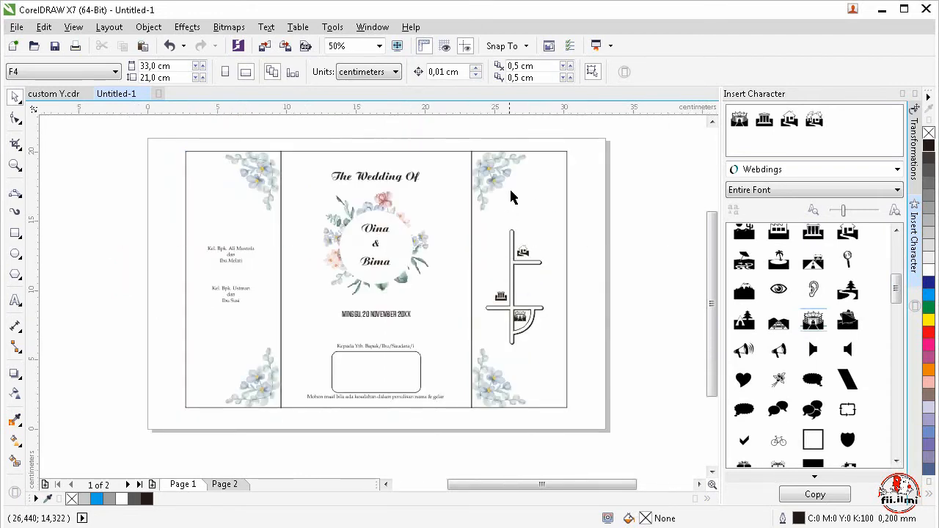
{"action": "left_click", "coordinate": [264, 45]}
{"action": "left_click", "coordinate": [280, 273]}
{"action": "left_click", "coordinate": [591, 242]}
{"action": "left_click", "coordinate": [594, 408]}
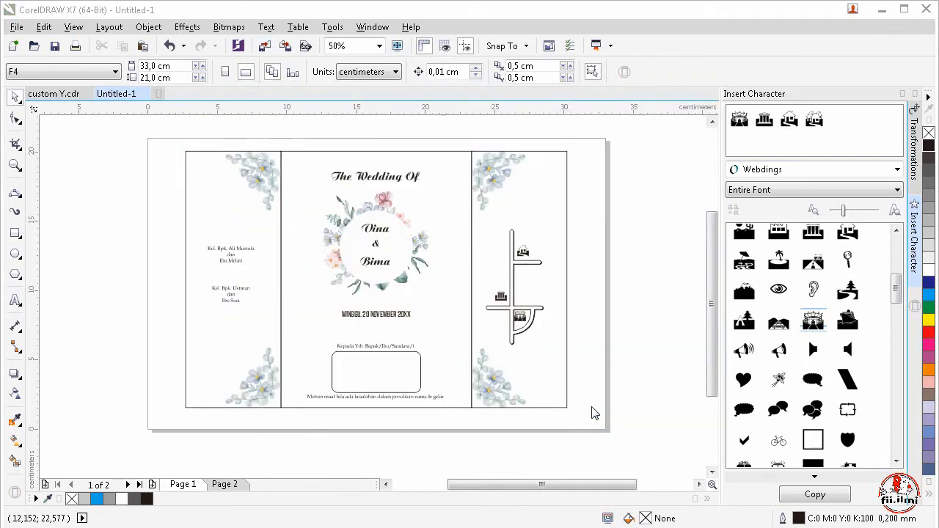
{"action": "left_click_drag", "start_coordinate": [517, 187], "coordinate": [539, 374]}
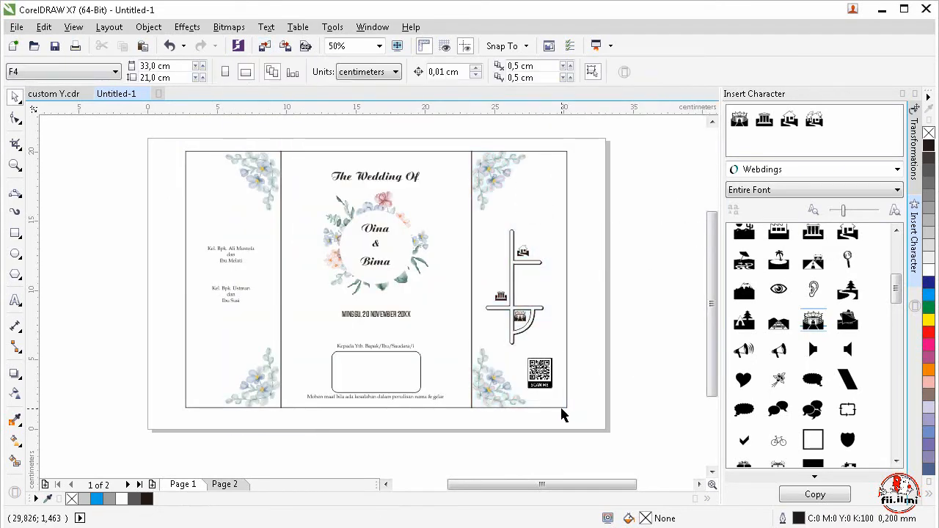
- Move the road map with its symbols about 1,9 cm up and raise the QR code below it
{"action": "left_click_drag", "start_coordinate": [591, 214], "coordinate": [496, 319]}
{"action": "left_click_drag", "start_coordinate": [517, 288], "coordinate": [517, 261]}
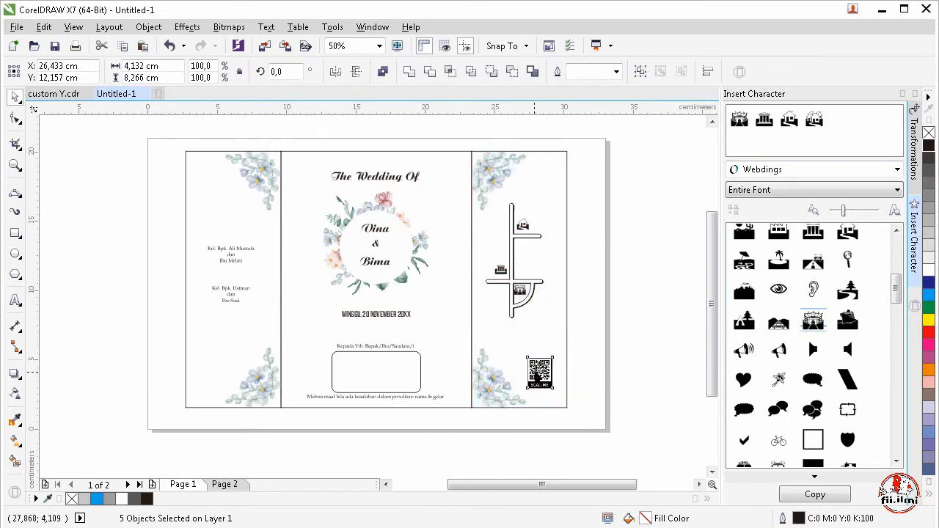
{"action": "left_click_drag", "start_coordinate": [540, 373], "coordinate": [536, 348]}
{"action": "left_click", "coordinate": [581, 359]}
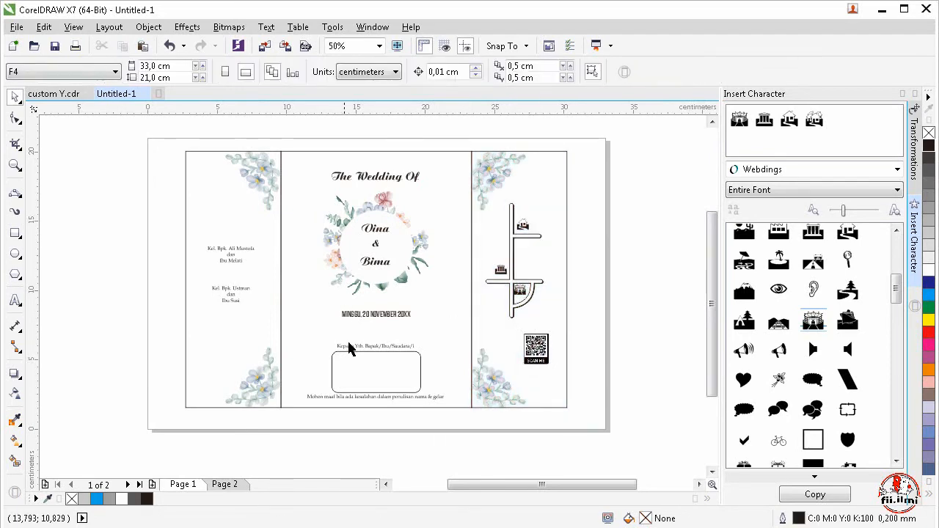
- On page 2, start the greeting text "Assalamu" at the top of the center panel in 24 pt Arial
{"action": "left_click", "coordinate": [224, 484]}
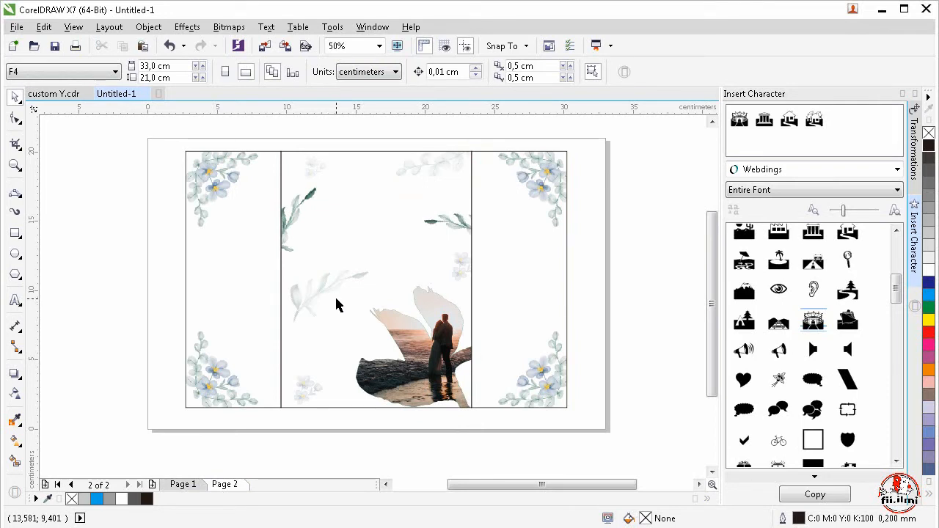
{"action": "left_click", "coordinate": [424, 351]}
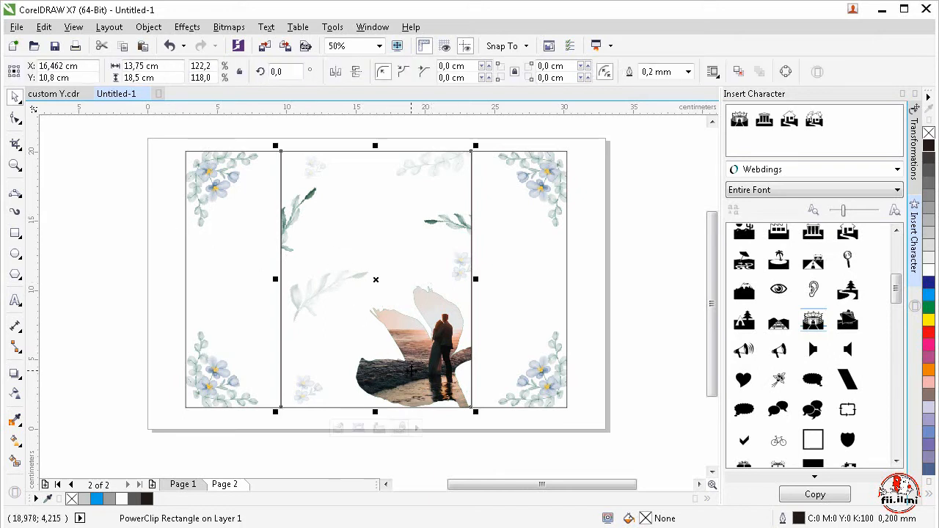
{"action": "left_click", "coordinate": [162, 260]}
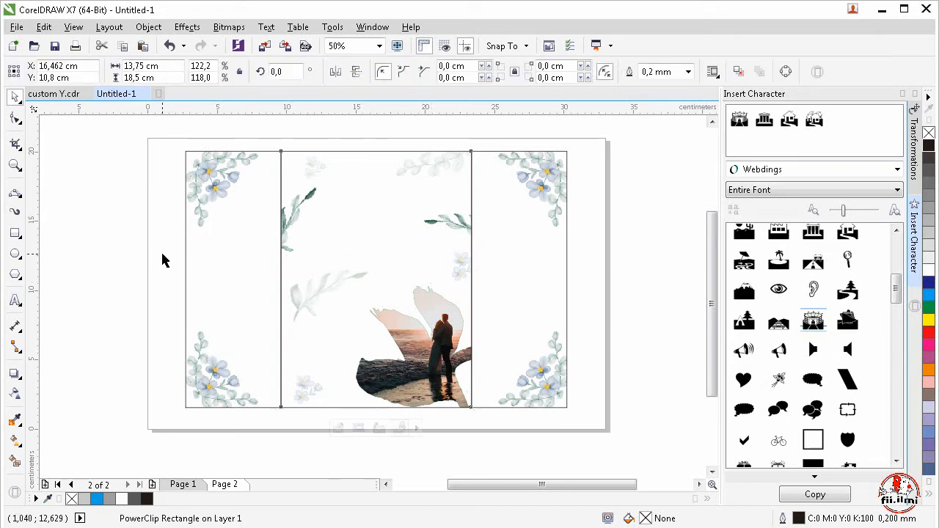
{"action": "left_click", "coordinate": [14, 300]}
{"action": "scroll", "coordinate": [210, 255], "scroll_direction": "up", "scroll_amount": 2}
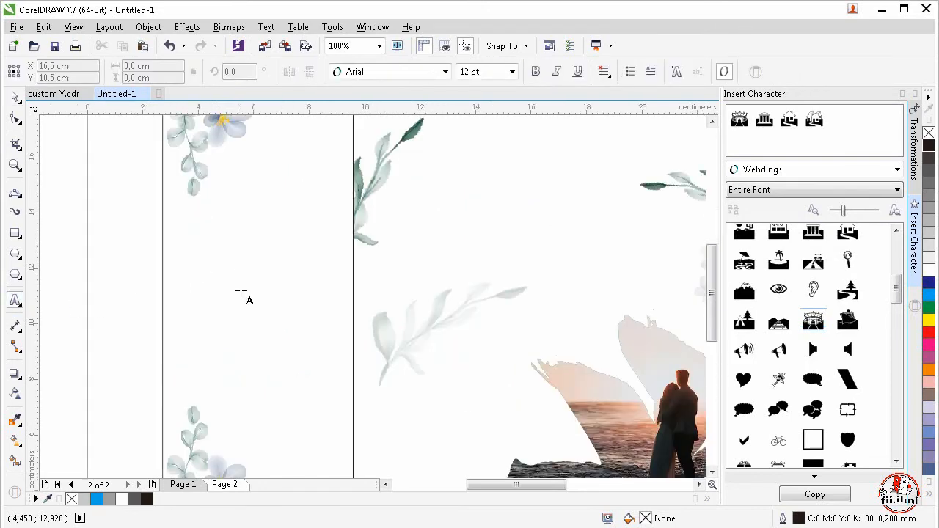
{"action": "scroll", "coordinate": [241, 279], "scroll_direction": "down", "scroll_amount": 2}
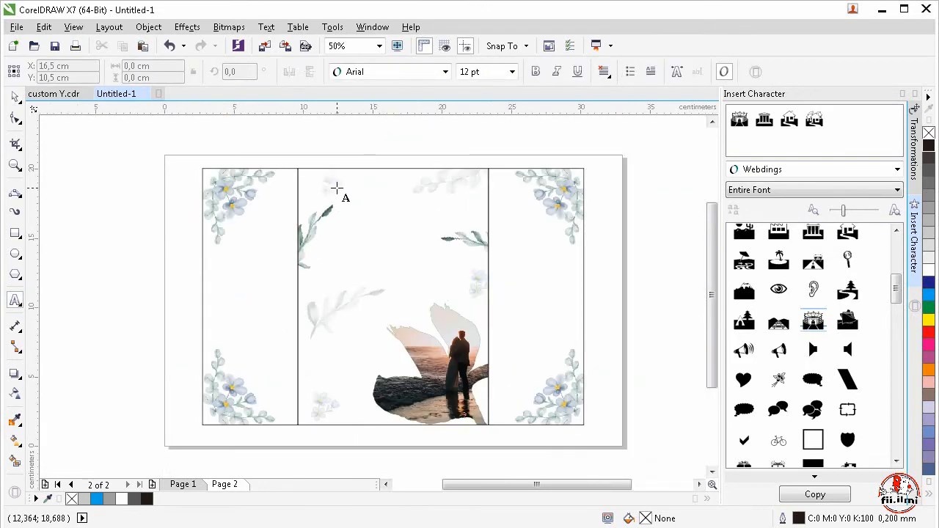
{"action": "left_click", "coordinate": [374, 217]}
{"action": "type", "text": "Ass"}
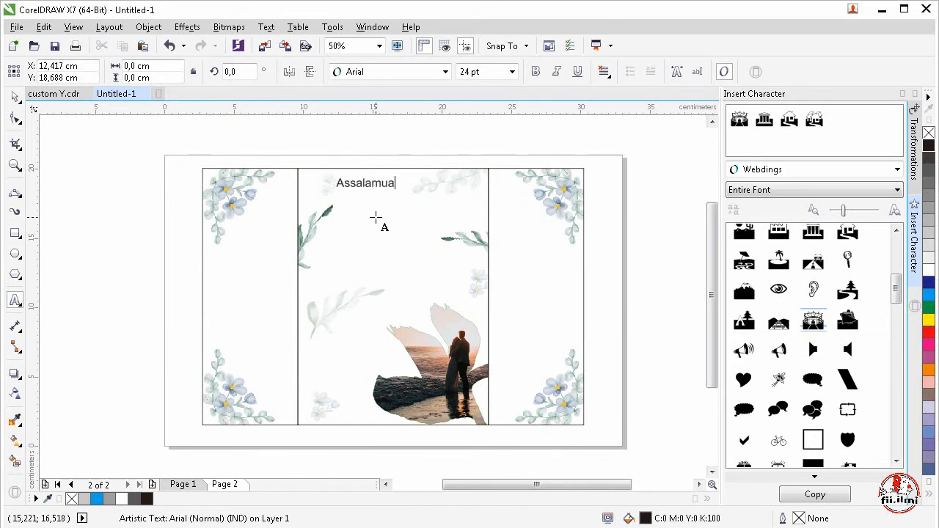
{"action": "type", "text": "alamua"}
{"action": "key", "text": "BackSpace"}
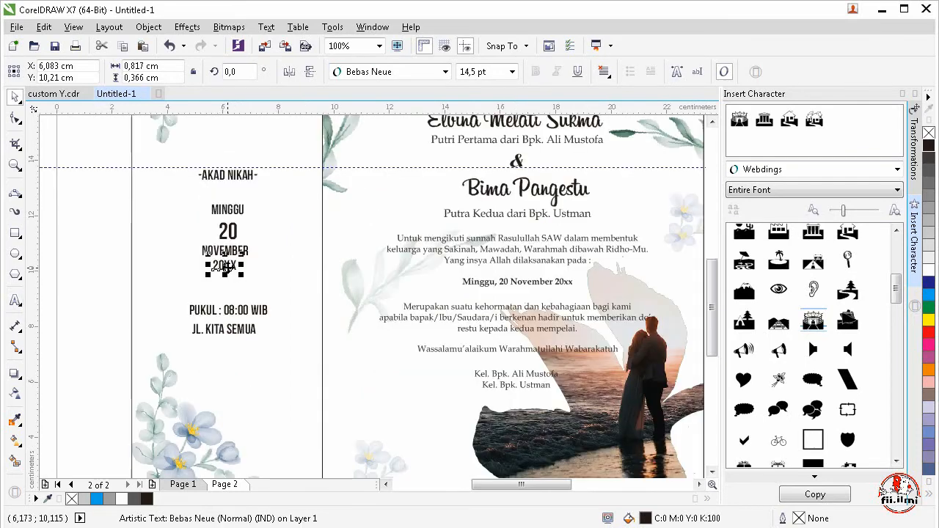
- Nudge the "NOVEMBER" and "20XX" lines slightly down in the left panel
{"action": "left_click_drag", "start_coordinate": [128, 244], "coordinate": [277, 281]}
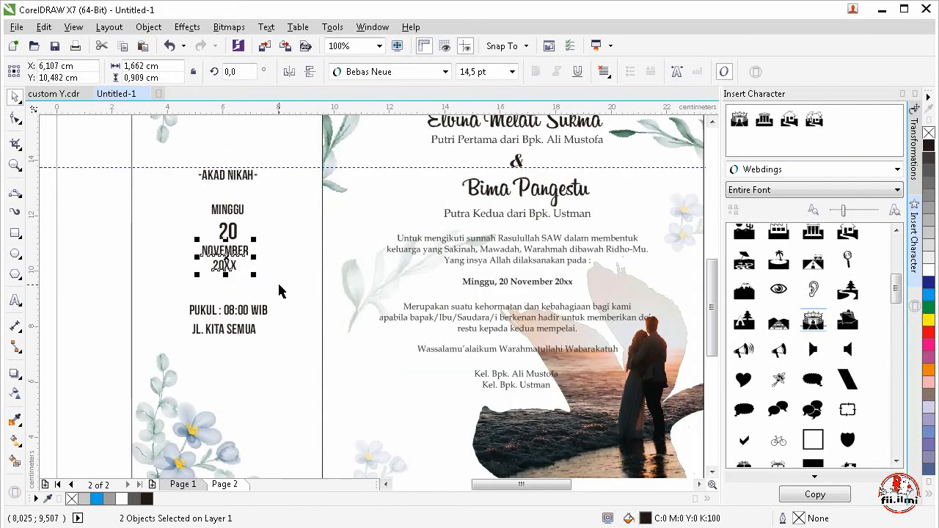
{"action": "left_click", "coordinate": [114, 252]}
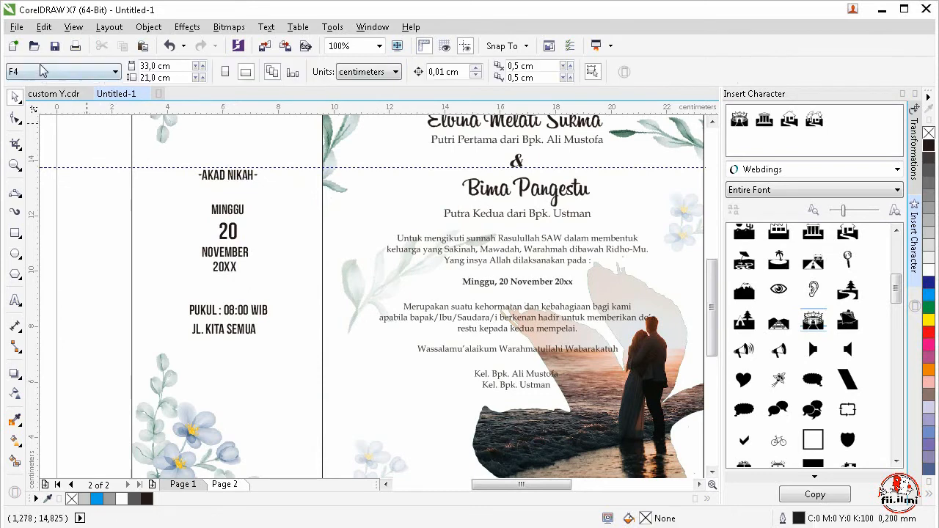
- Save the drawing as "undangan YT" in CDR format on the master (E:) drive
{"action": "left_click", "coordinate": [16, 27]}
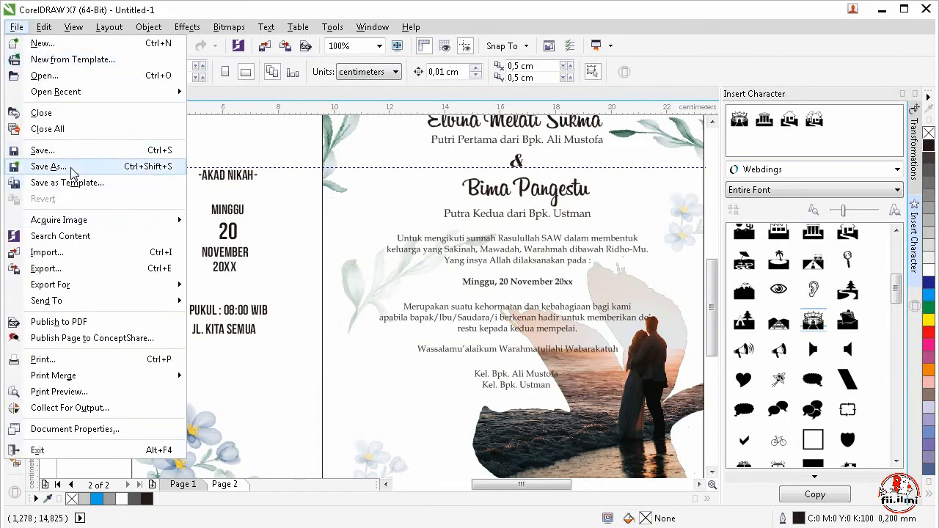
{"action": "left_click", "coordinate": [68, 170]}
{"action": "type", "text": "un"}
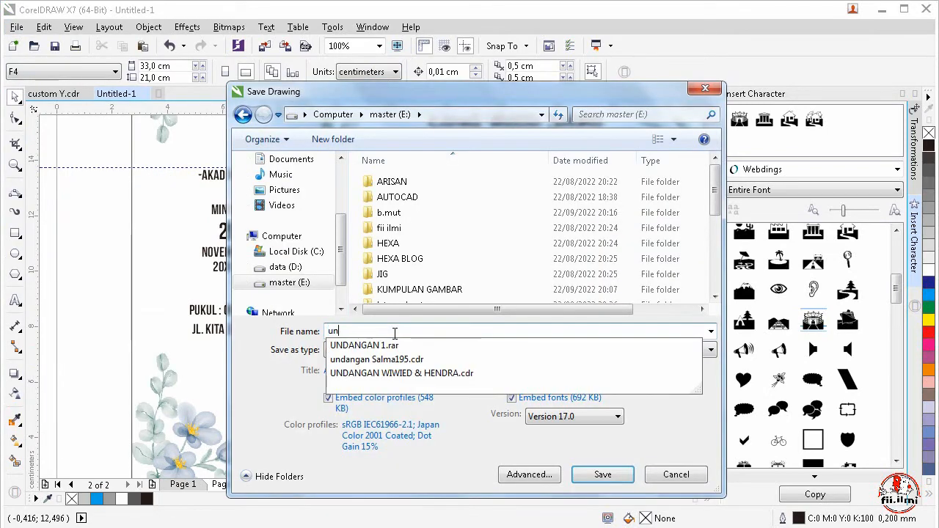
{"action": "type", "text": "dangan"}
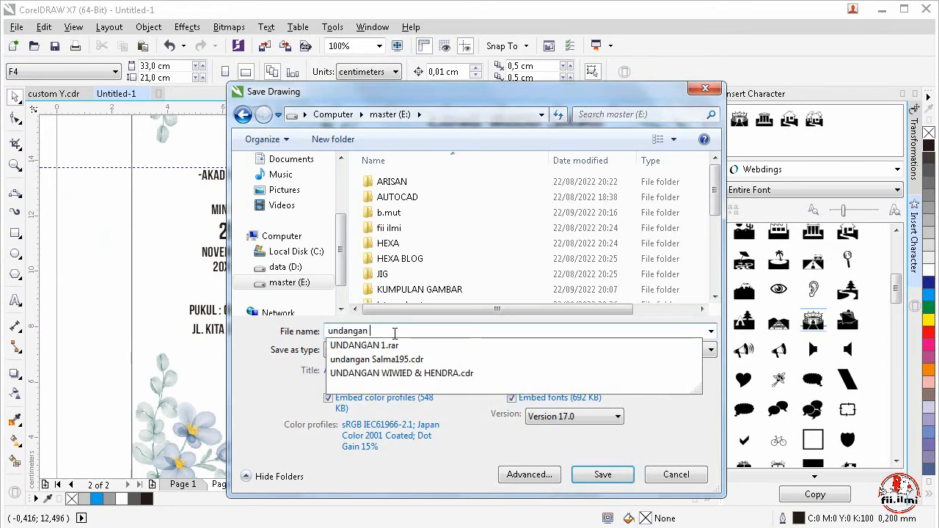
{"action": "type", "text": " YT"}
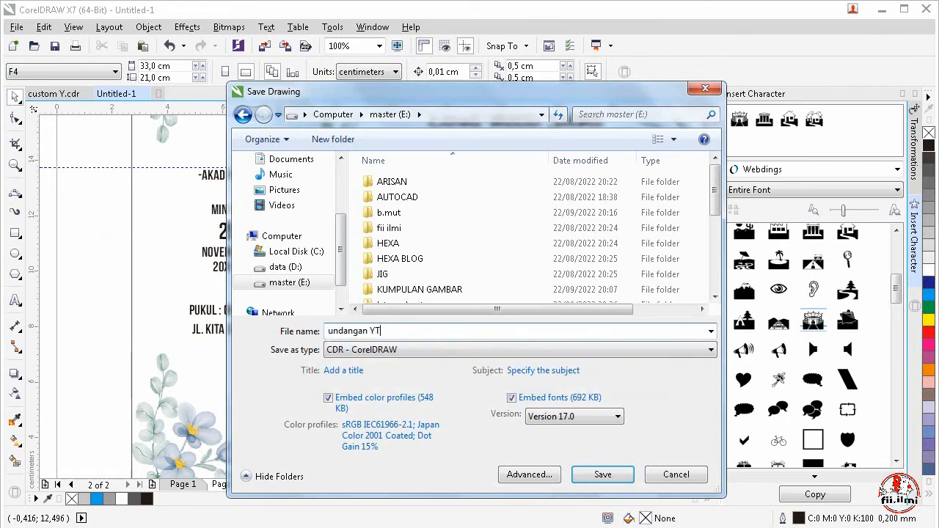
{"action": "left_click", "coordinate": [613, 475]}
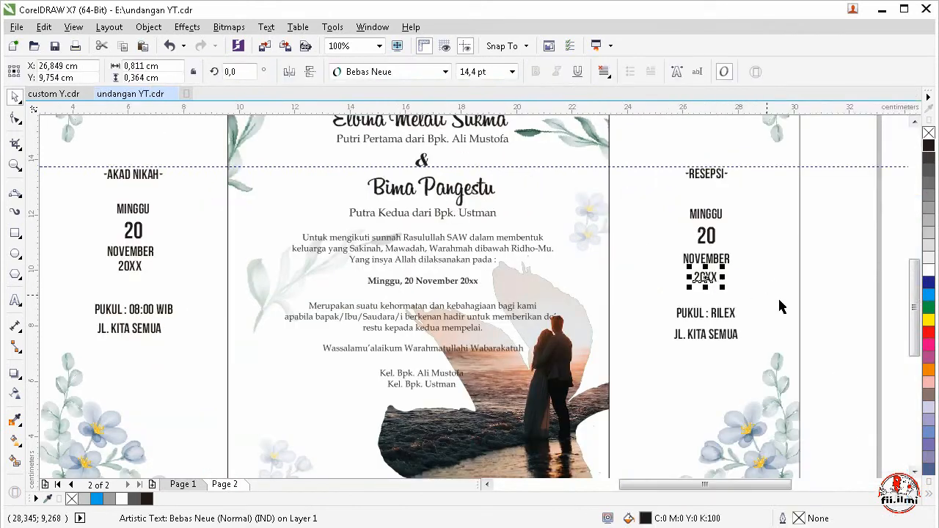
- Draw a straight horizontal line about 3,94 cm long below "20XX" in the left panel
{"action": "key", "text": "Escape"}
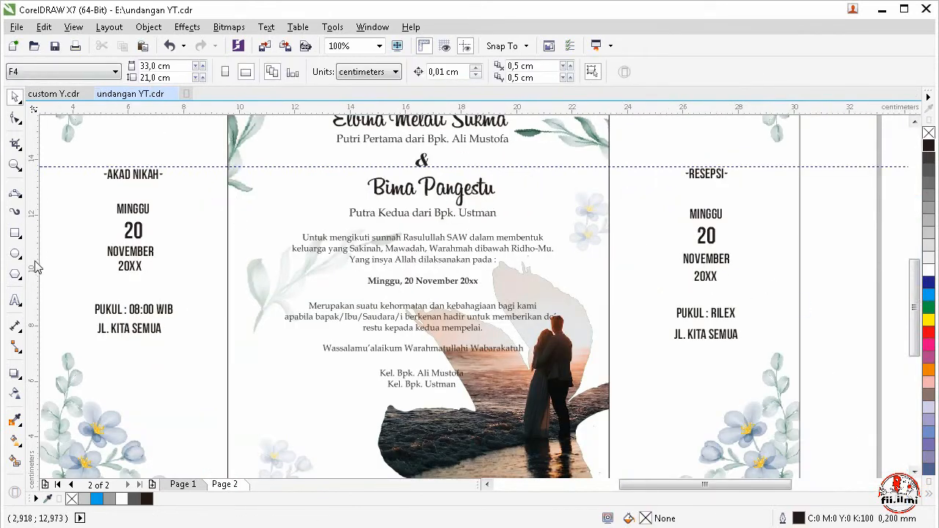
{"action": "left_click", "coordinate": [14, 193]}
{"action": "left_click", "coordinate": [125, 296]}
{"action": "mouse_move", "coordinate": [70, 280]}
{"action": "left_mouse_down"}
{"action": "mouse_move", "coordinate": [167, 272]}
{"action": "mouse_move", "coordinate": [178, 280]}
{"action": "left_mouse_up"}
{"action": "scroll", "coordinate": [156, 295], "scroll_direction": "down", "scroll_amount": 1}
{"action": "scroll", "coordinate": [144, 293], "scroll_direction": "up", "scroll_amount": 1}
{"action": "left_click", "coordinate": [15, 97]}
{"action": "left_click", "coordinate": [65, 175]}
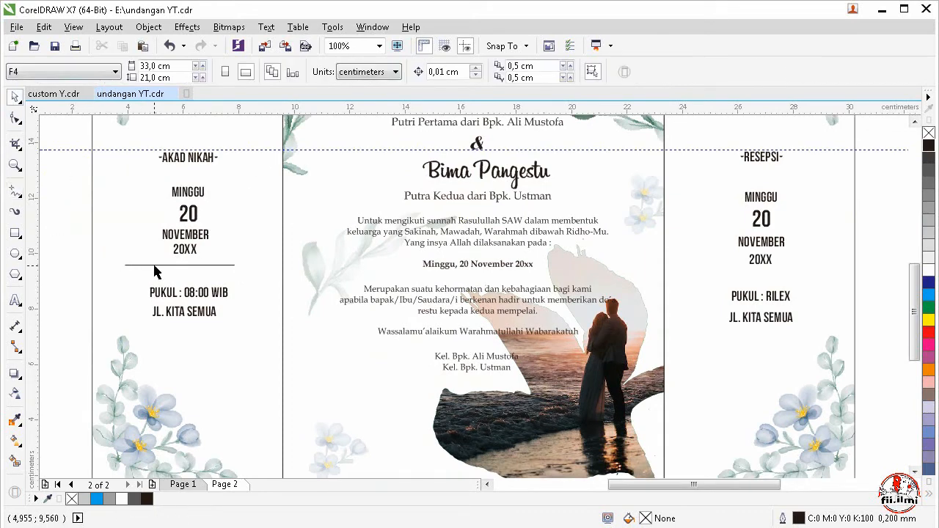
- Nudge the line under the left panel's date slightly to the right
{"action": "left_click", "coordinate": [154, 265]}
{"action": "key", "text": "Right"}
{"action": "key", "text": "Right"}
{"action": "key", "text": "Right"}
{"action": "key", "text": "Right"}
{"action": "key", "text": "Right"}
{"action": "key", "text": "Right"}
- Apply decorative arrowhead shapes to the start and end of the line under the left panel's date
{"action": "left_click", "coordinate": [509, 71]}
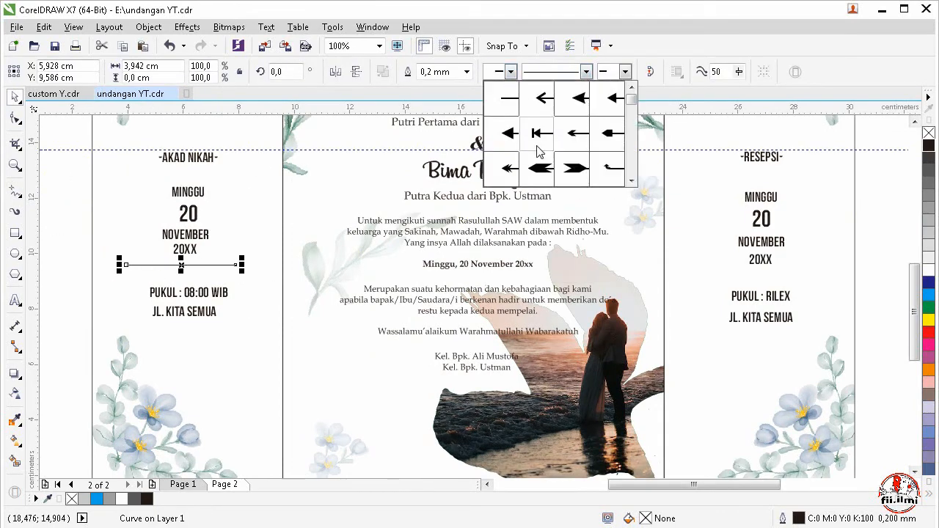
{"action": "left_click", "coordinate": [546, 176]}
{"action": "left_click", "coordinate": [167, 273]}
{"action": "left_click", "coordinate": [165, 267]}
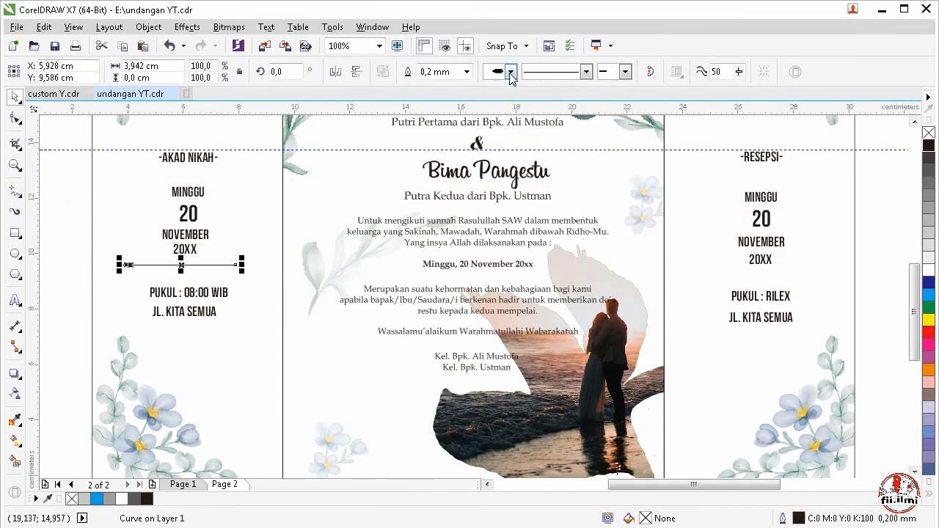
{"action": "left_click", "coordinate": [510, 72]}
{"action": "left_click", "coordinate": [547, 147]}
{"action": "left_click", "coordinate": [138, 313]}
{"action": "left_click", "coordinate": [132, 265]}
{"action": "left_click", "coordinate": [625, 72]}
{"action": "left_click", "coordinate": [682, 168]}
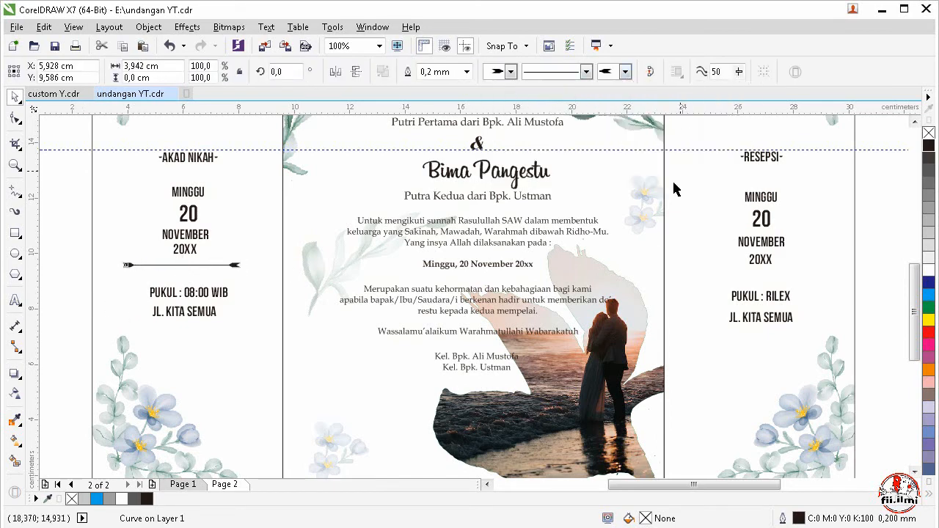
{"action": "left_click_drag", "start_coordinate": [275, 108], "coordinate": [289, 204]}
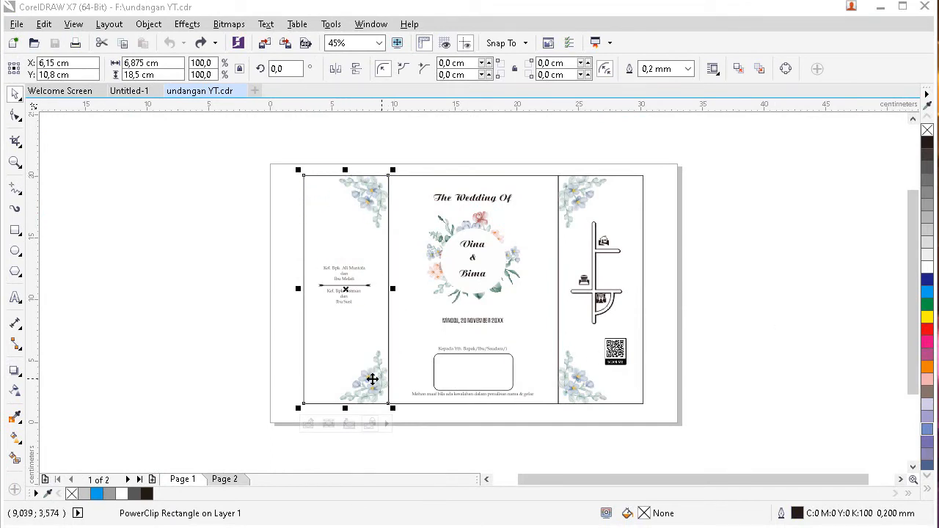
- Recolor the outlines of the three page 1 panels to blue (C:60 M:40 Y:0 K:0)
{"action": "right_click", "coordinate": [928, 433]}
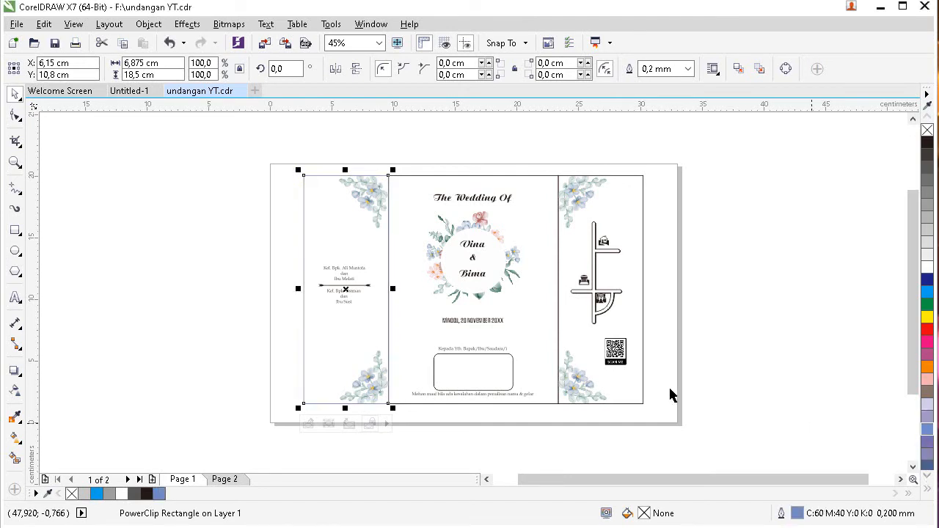
{"action": "left_click", "coordinate": [503, 203]}
{"action": "left_click", "coordinate": [556, 272]}
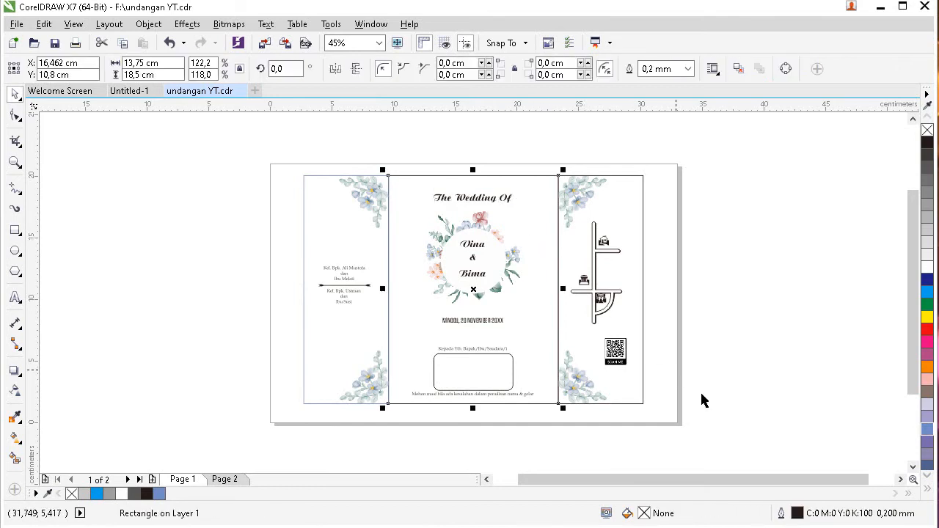
{"action": "right_click", "coordinate": [928, 432]}
{"action": "left_click", "coordinate": [638, 229]}
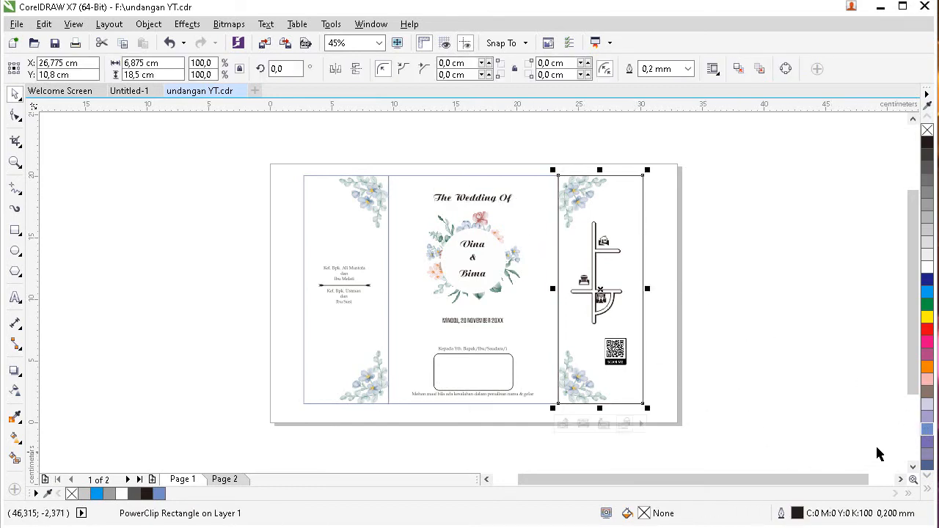
{"action": "right_click", "coordinate": [926, 433]}
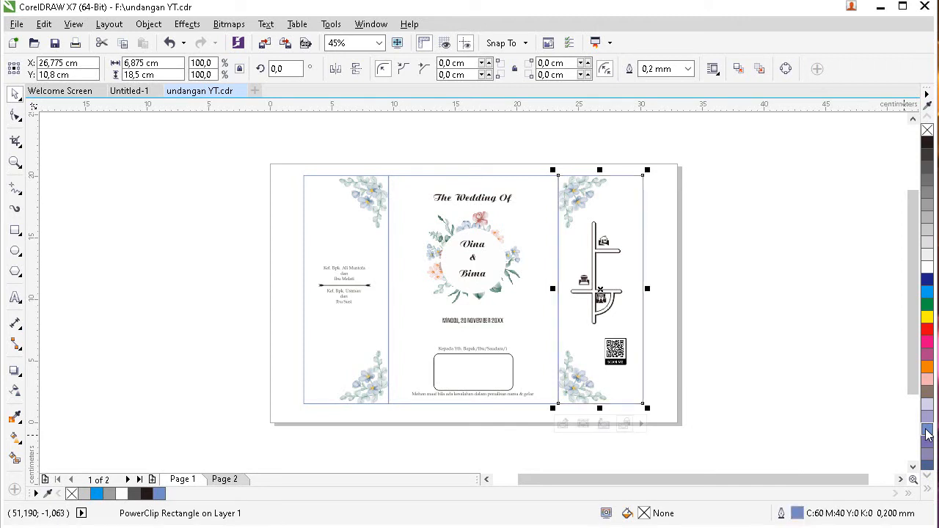
{"action": "left_click", "coordinate": [348, 163]}
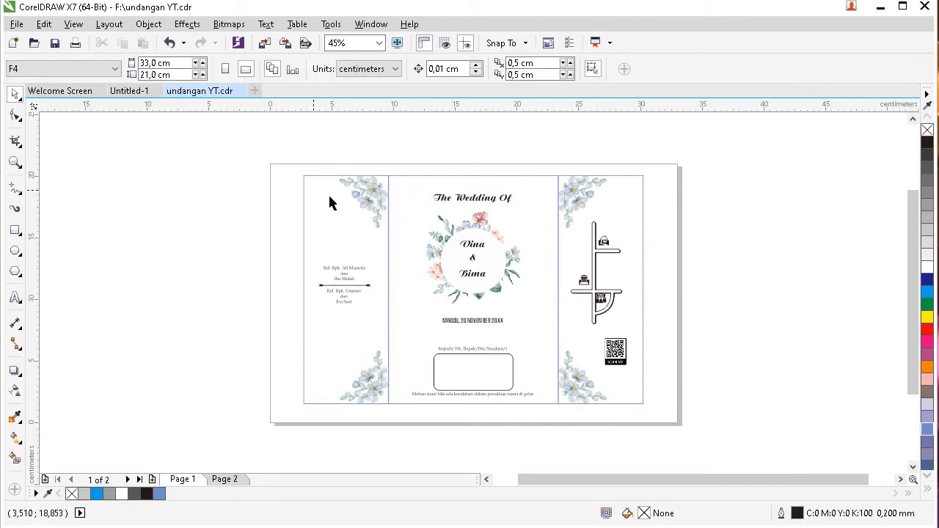
- Check the width and height of the left panel on page 1
{"action": "left_click", "coordinate": [360, 236]}
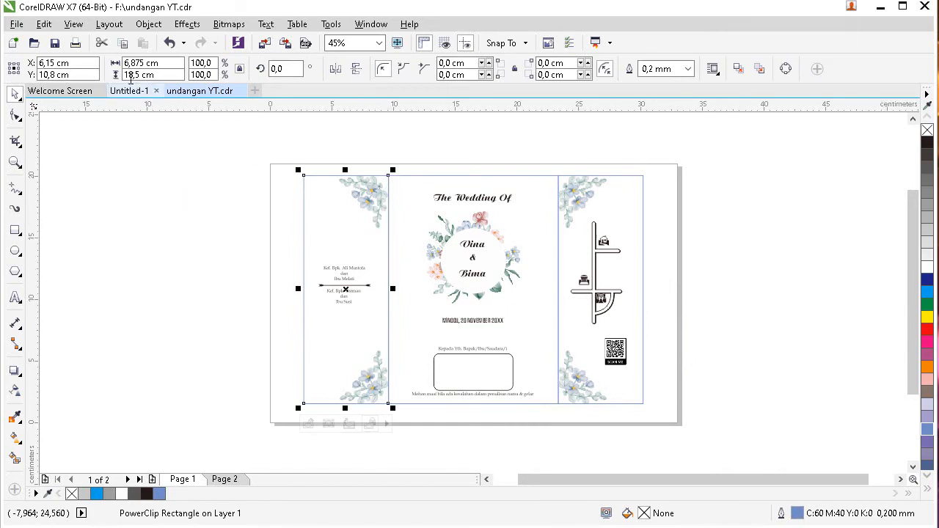
{"action": "left_click", "coordinate": [323, 197]}
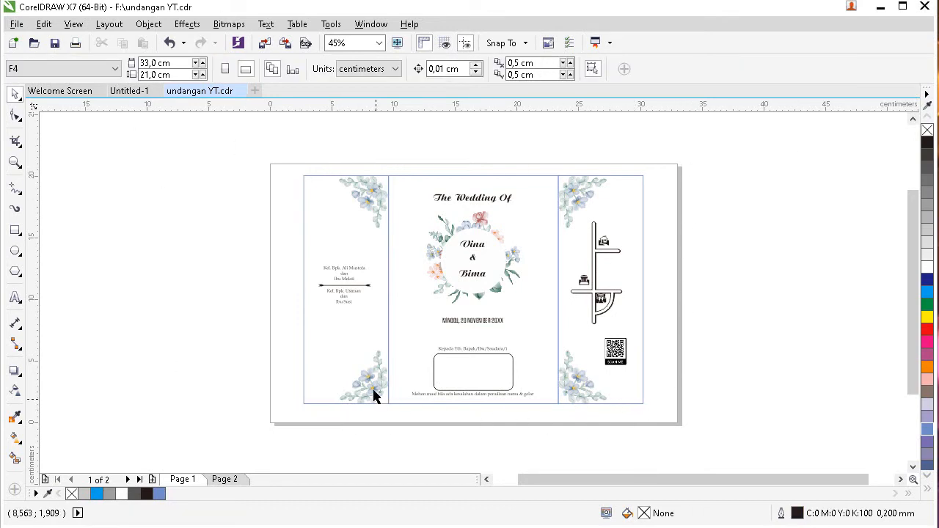
- Export page 1 as the JPG file "undangan YT" to the Downloads folder
{"action": "left_click", "coordinate": [15, 24]}
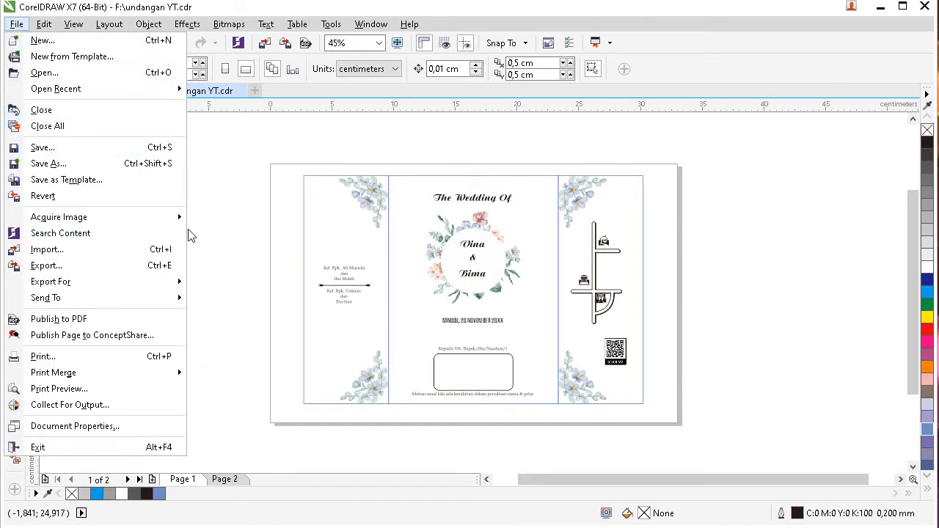
{"action": "left_click", "coordinate": [205, 218]}
{"action": "left_click", "coordinate": [16, 24]}
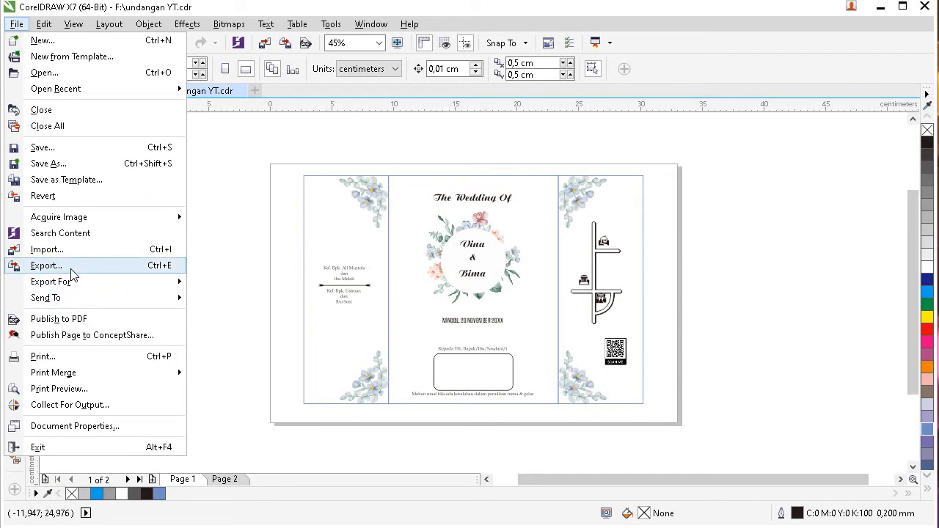
{"action": "left_click", "coordinate": [72, 267]}
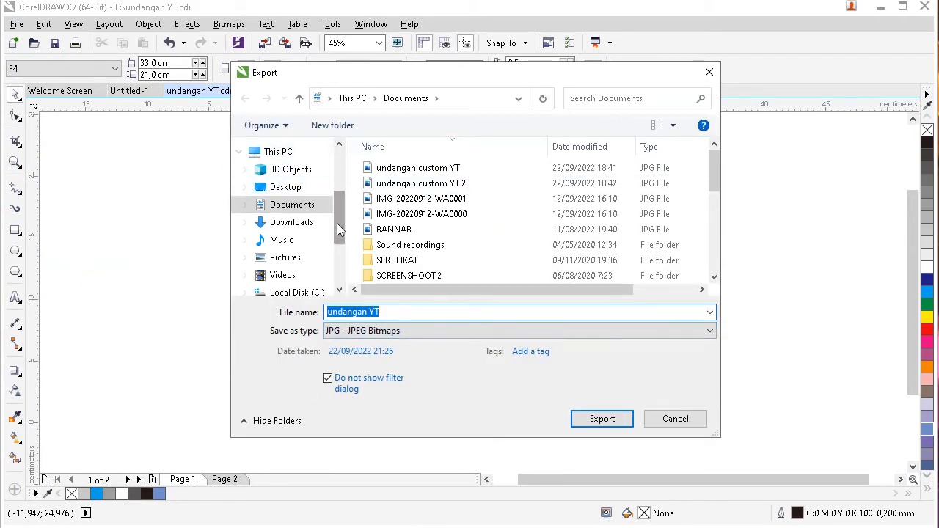
{"action": "left_click", "coordinate": [292, 223]}
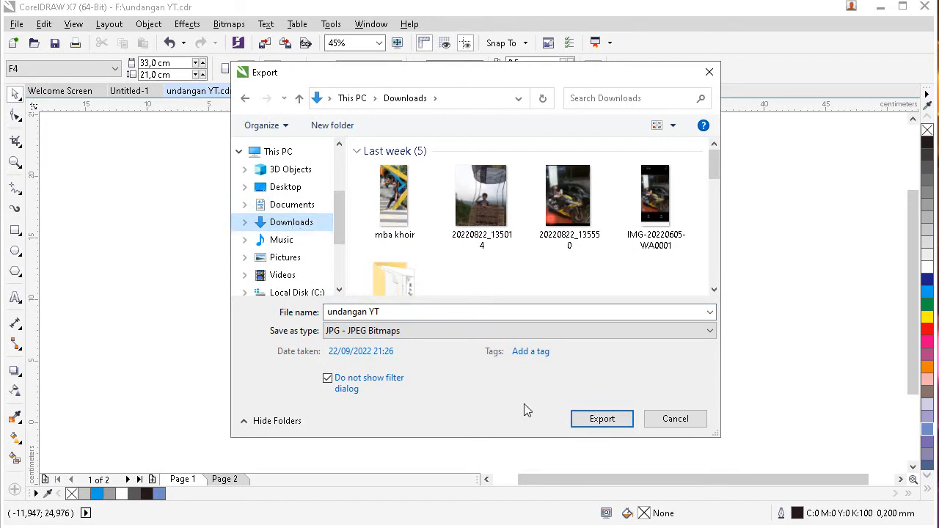
{"action": "left_click", "coordinate": [598, 419]}
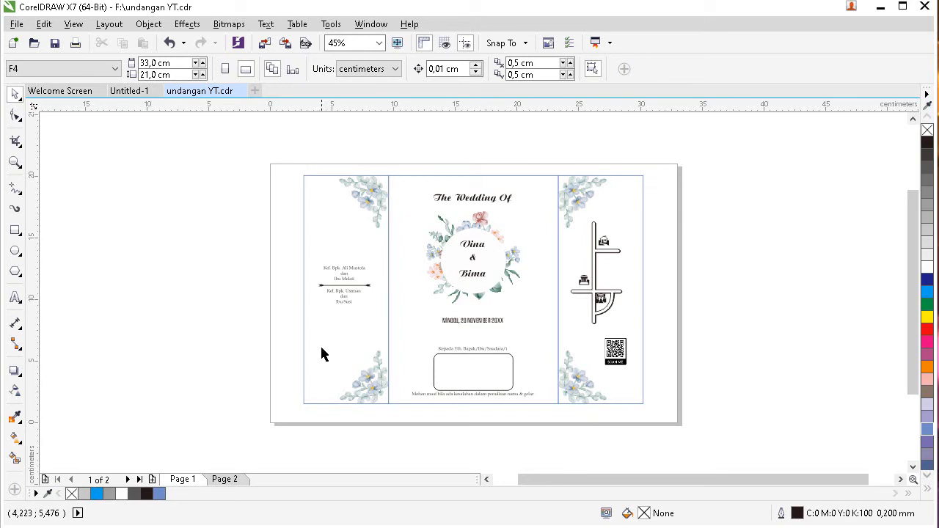
- On page 2, remove the left panel's outline by setting its outline width to None
{"action": "left_click", "coordinate": [228, 480]}
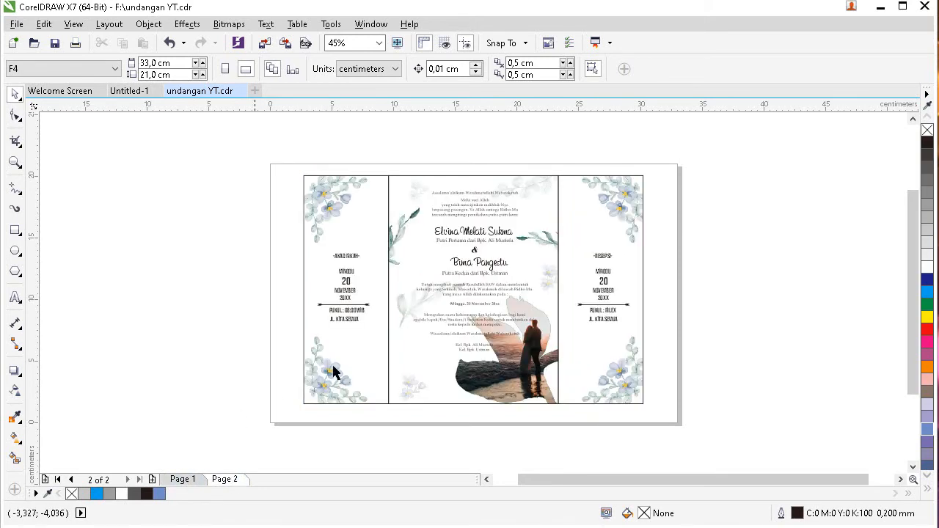
{"action": "left_click", "coordinate": [357, 263]}
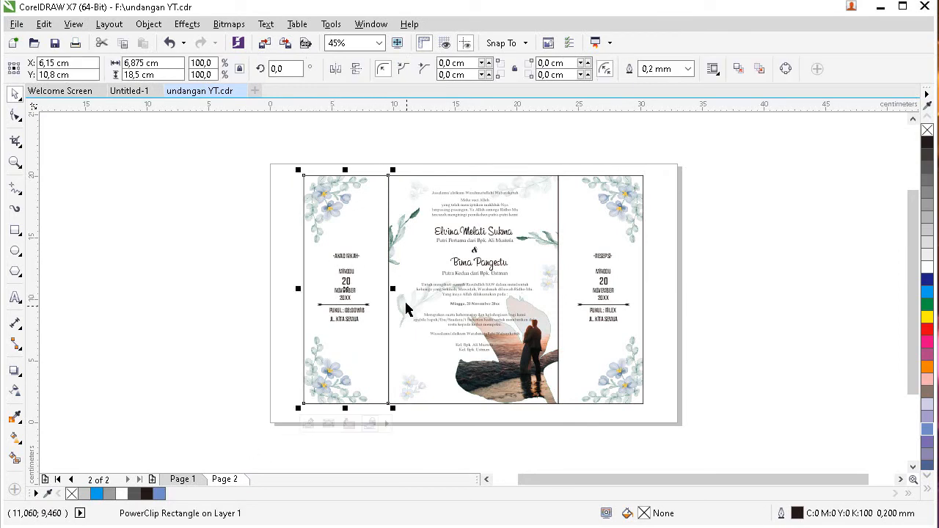
{"action": "left_click", "coordinate": [687, 69]}
{"action": "left_click", "coordinate": [656, 82]}
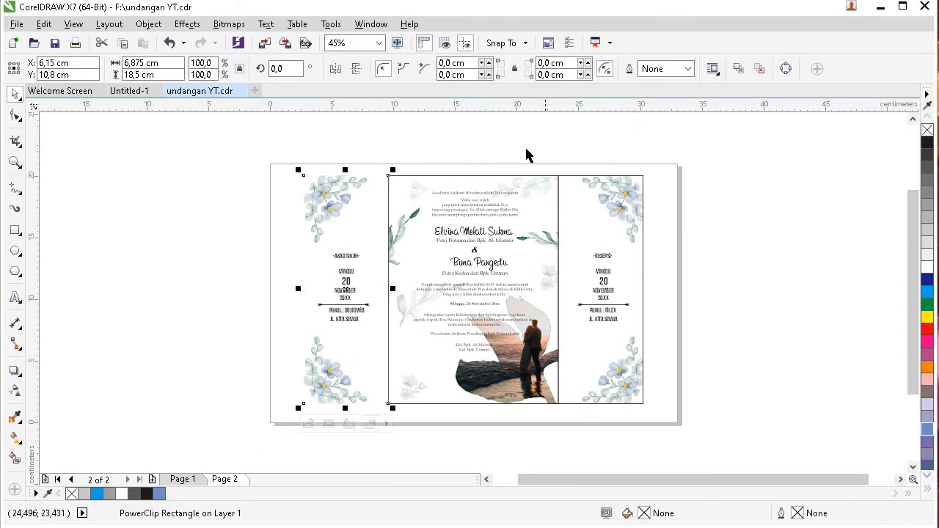
- Remove the outlines of the middle and right panels on page 2 by setting their outline width to None
{"action": "left_click", "coordinate": [505, 182]}
{"action": "left_click", "coordinate": [687, 69]}
{"action": "left_click", "coordinate": [657, 82]}
{"action": "left_click", "coordinate": [635, 188]}
{"action": "left_click", "coordinate": [687, 69]}
{"action": "left_click", "coordinate": [657, 82]}
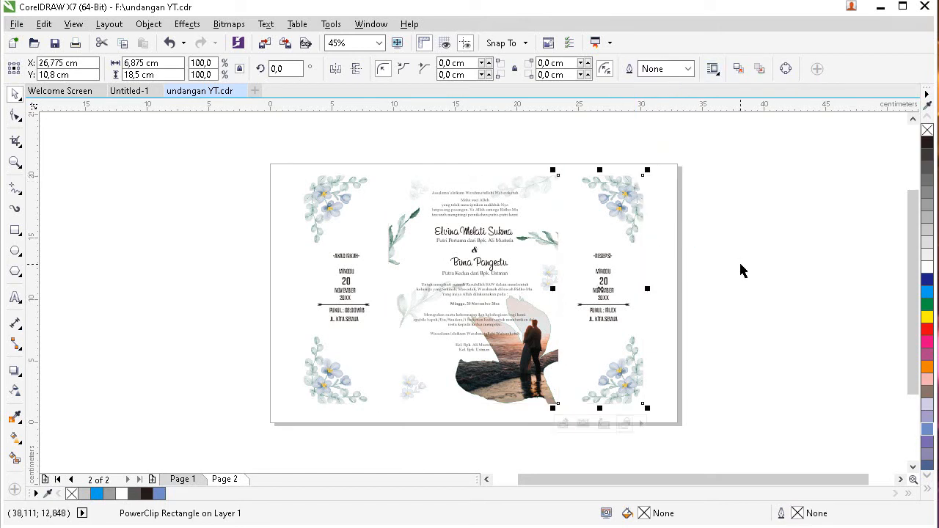
{"action": "left_click", "coordinate": [740, 269]}
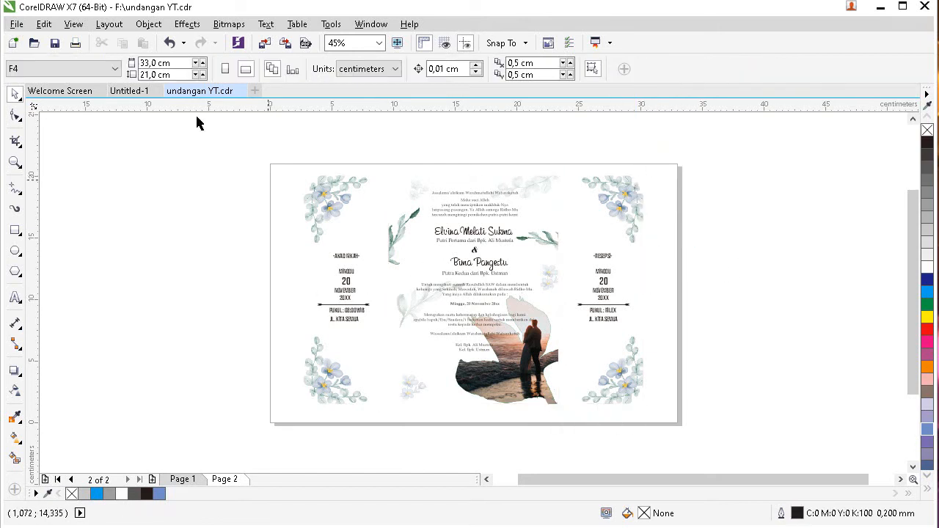
- Export page 2 as the JPG file "undangan YT2" to the Downloads folder
{"action": "left_click", "coordinate": [284, 42]}
{"action": "left_click", "coordinate": [404, 311]}
{"action": "type", "text": "2"}
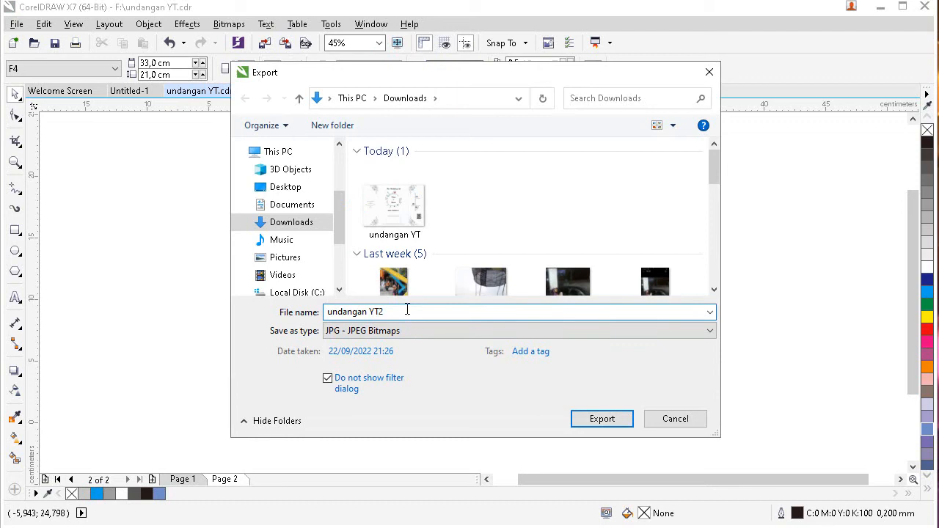
{"action": "left_click", "coordinate": [610, 421]}
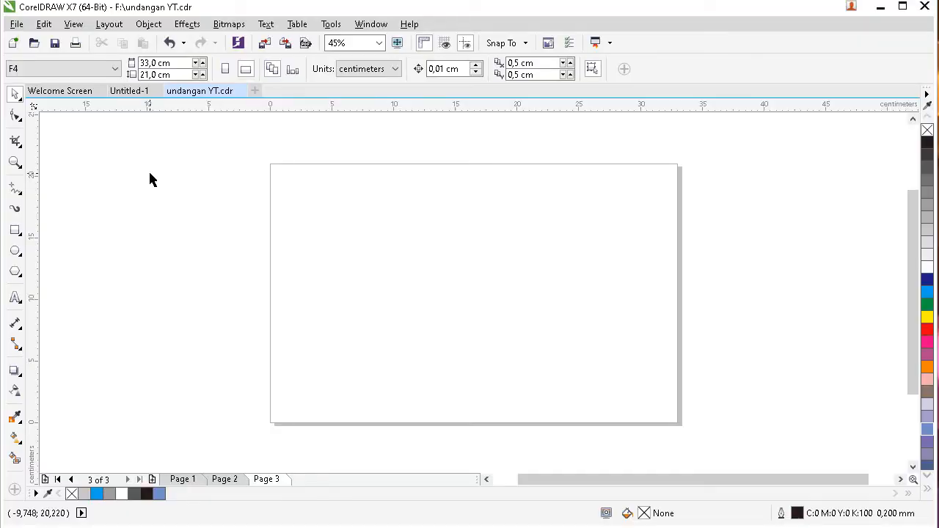
- Import the image "undangan custom YT" from Documents onto page 3 and center it on the page
{"action": "left_click", "coordinate": [264, 44]}
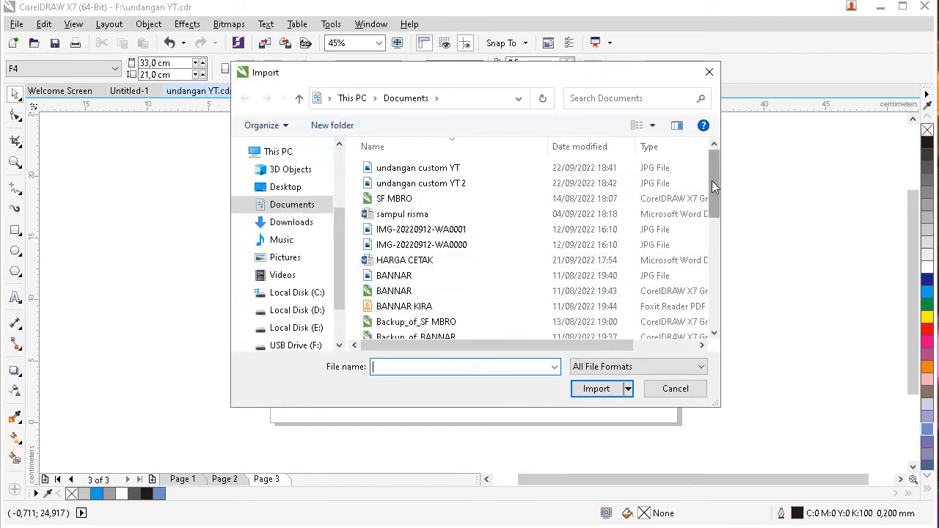
{"action": "left_click", "coordinate": [415, 168]}
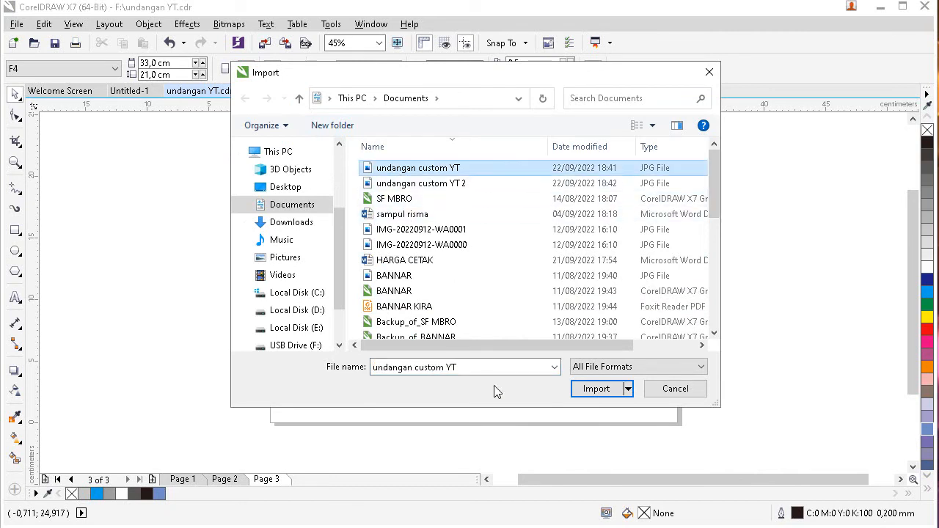
{"action": "left_click", "coordinate": [606, 390]}
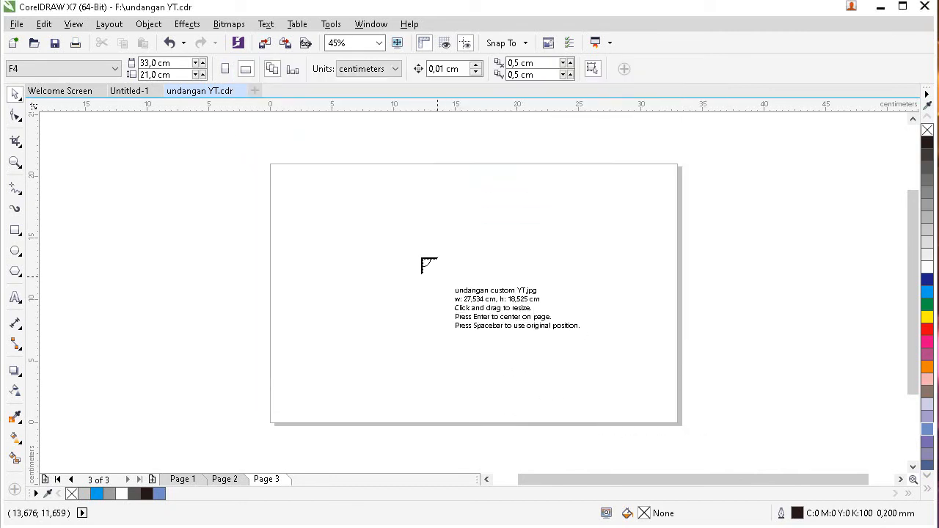
{"action": "left_click", "coordinate": [386, 206]}
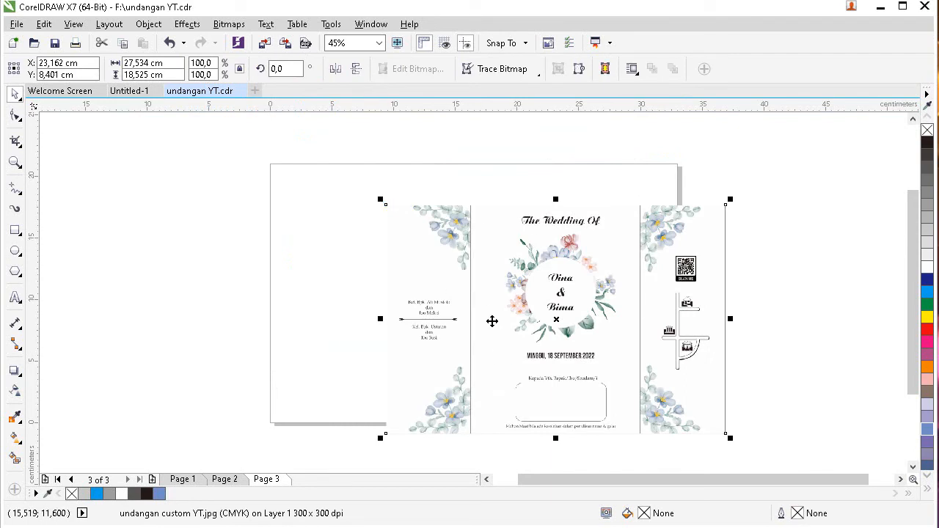
{"action": "key", "text": "p"}
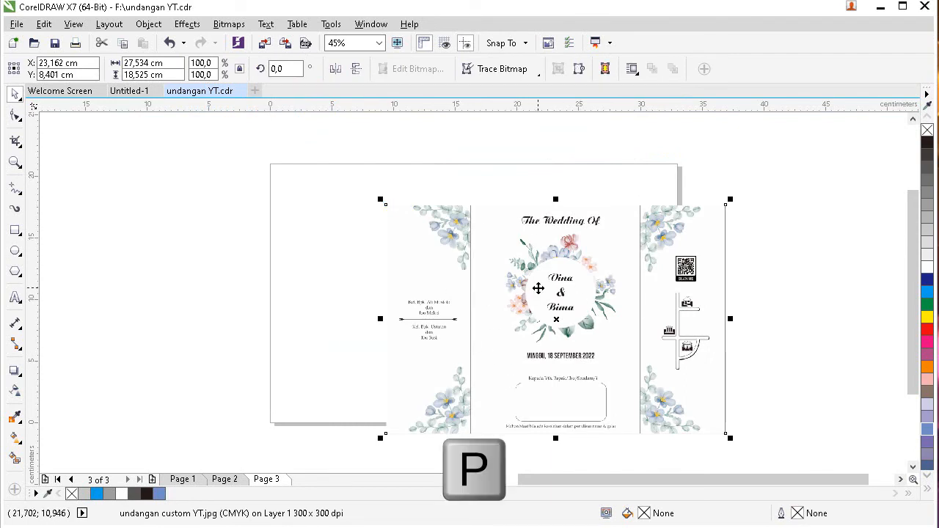
{"action": "key", "text": "p"}
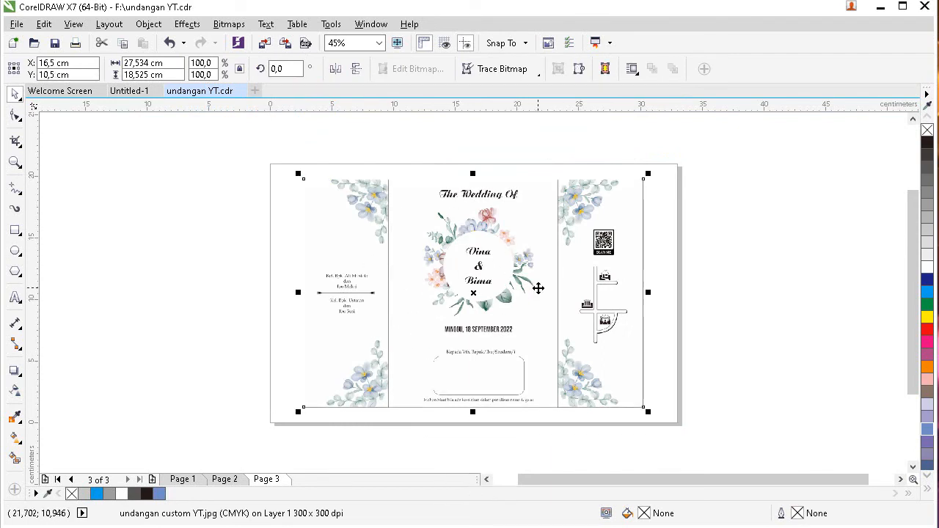
{"action": "left_click", "coordinate": [768, 311]}
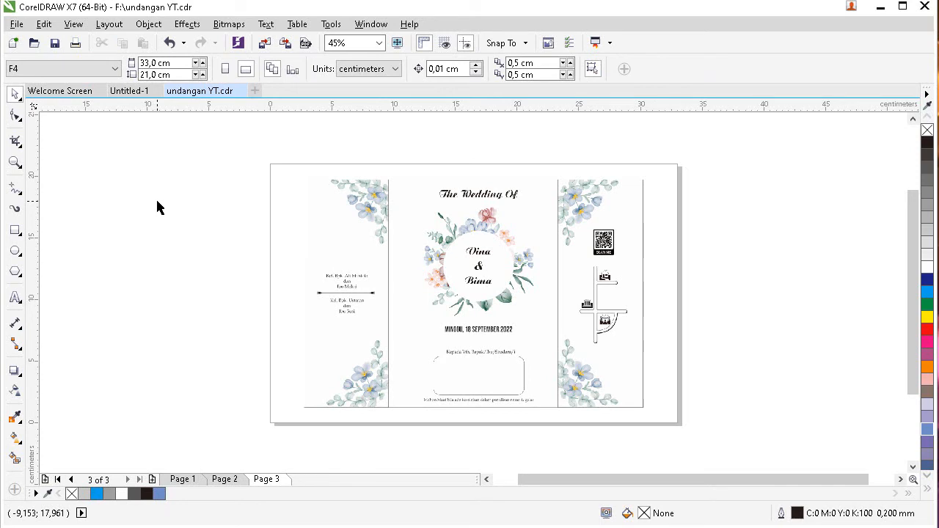
- Open the print preview of page 3 and limit the print range to the current page in the print options
{"action": "left_click", "coordinate": [16, 24]}
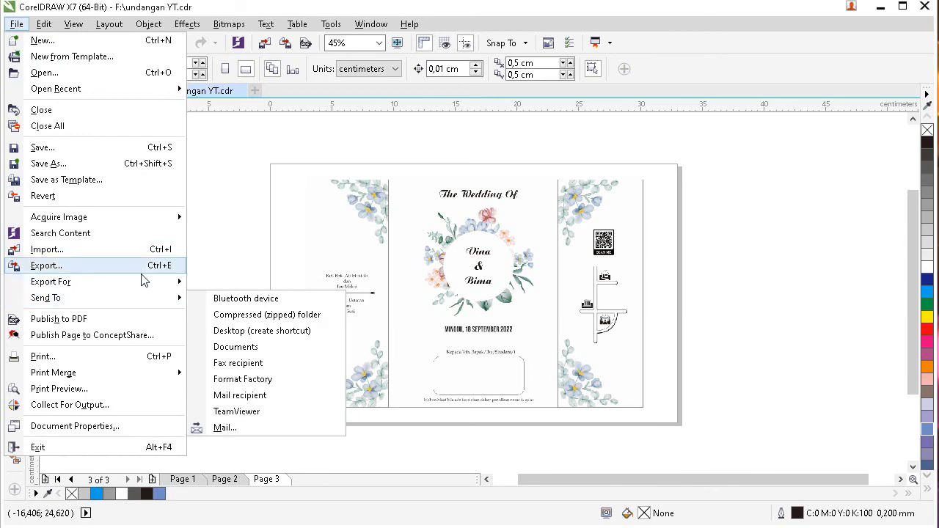
{"action": "left_click", "coordinate": [59, 389]}
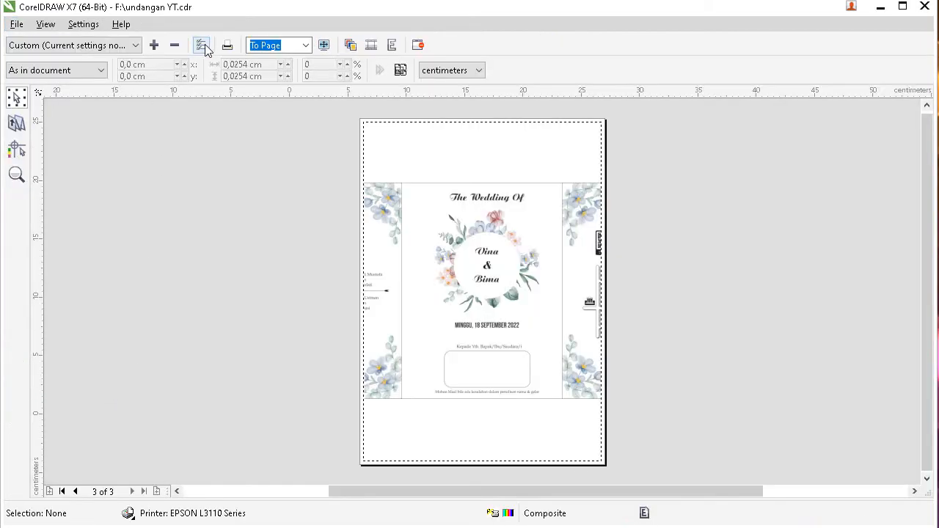
{"action": "left_click", "coordinate": [204, 46]}
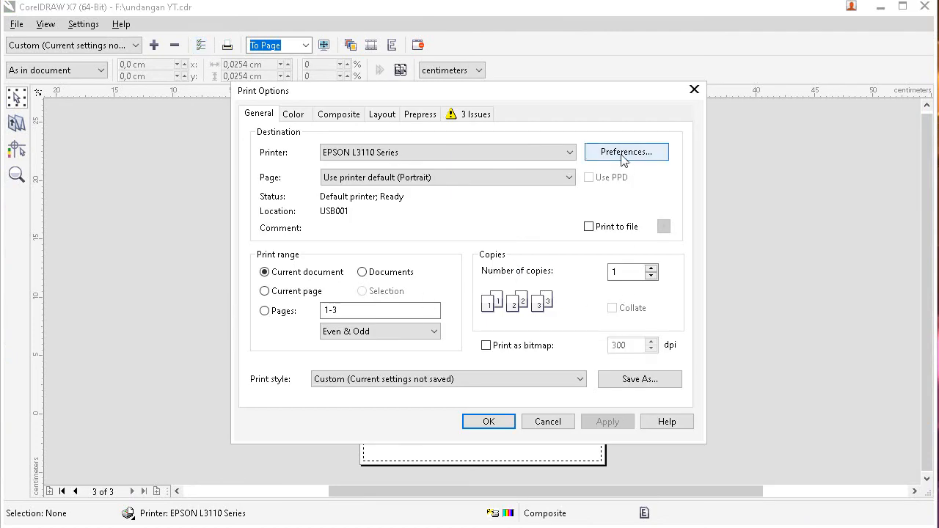
{"action": "left_click", "coordinate": [280, 292]}
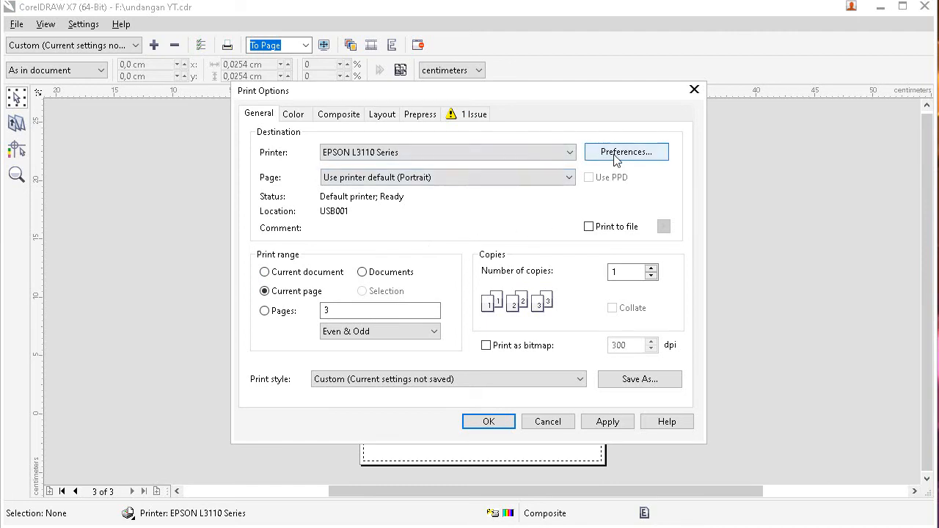
- Set the EPSON L3110 printer's document size to 8.5 x 13 in with landscape orientation and apply the print options
{"action": "left_click", "coordinate": [640, 152]}
{"action": "left_click", "coordinate": [606, 194]}
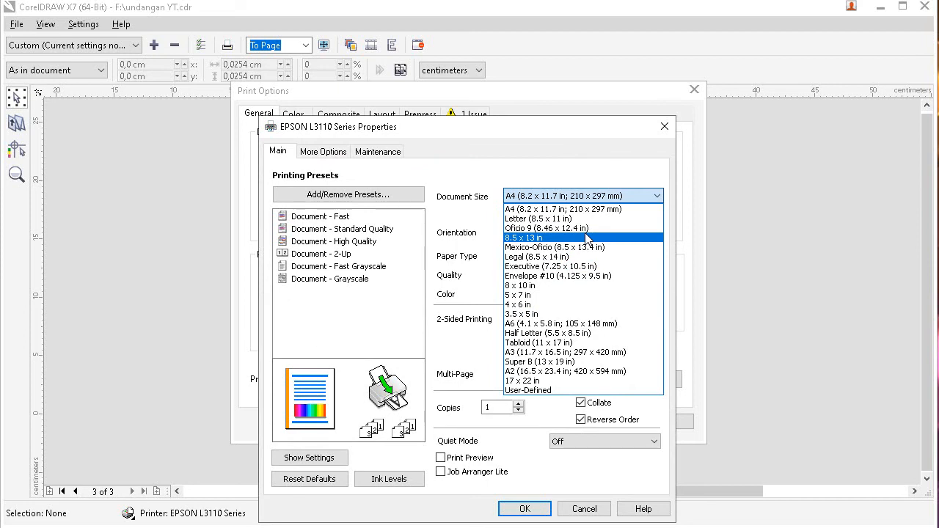
{"action": "left_click", "coordinate": [587, 238]}
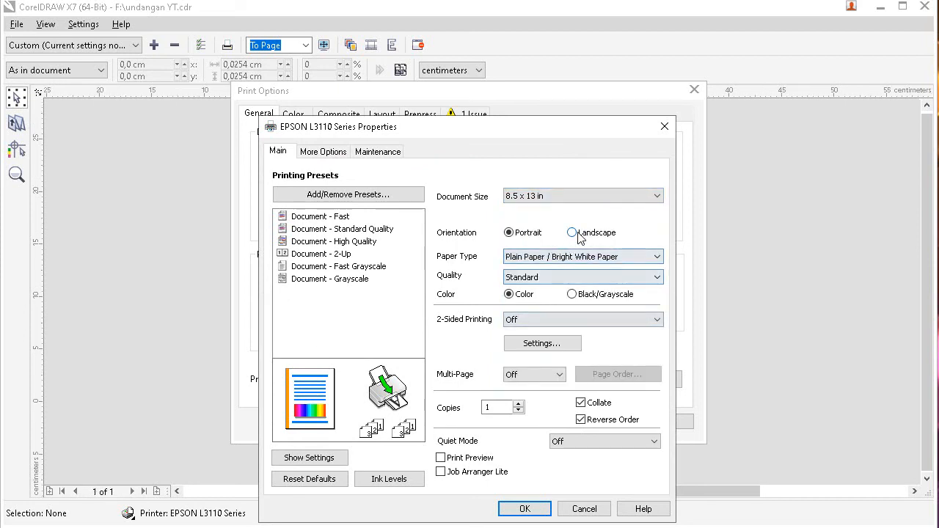
{"action": "left_click", "coordinate": [578, 233]}
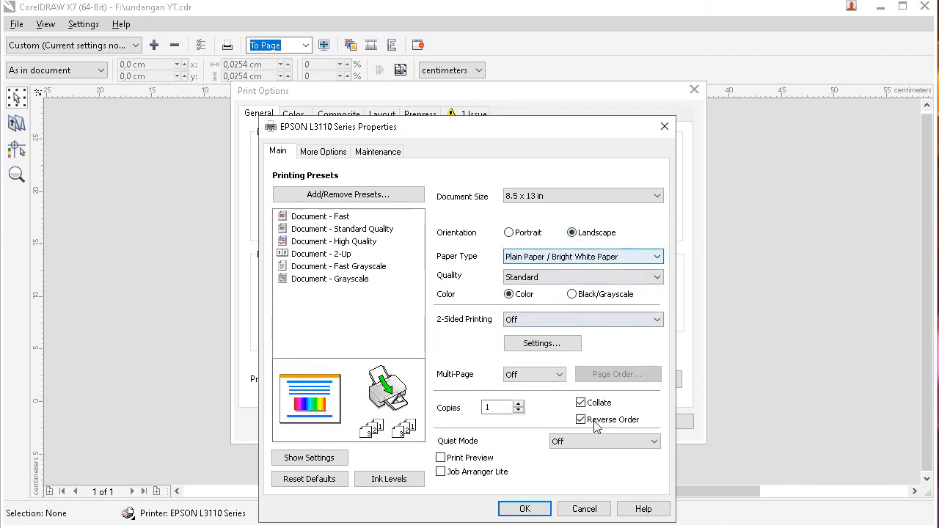
{"action": "left_click", "coordinate": [525, 509]}
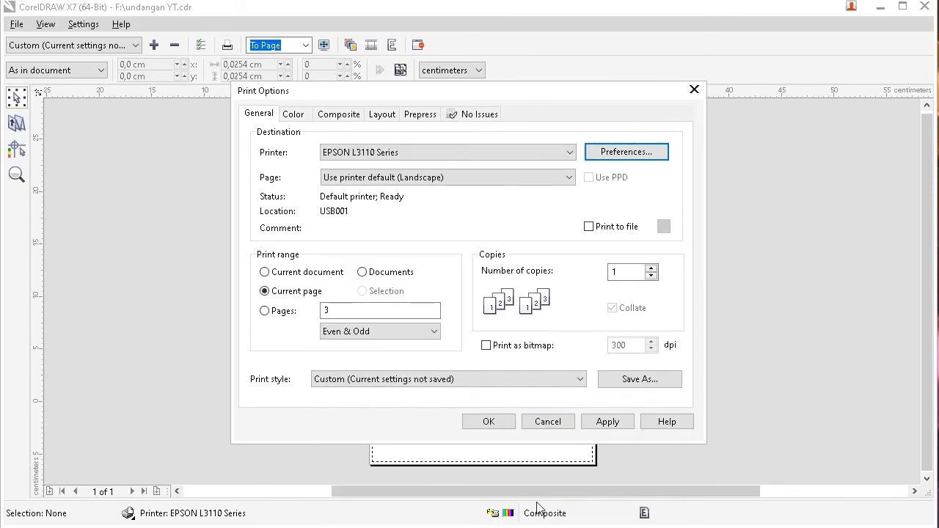
{"action": "left_click", "coordinate": [488, 422]}
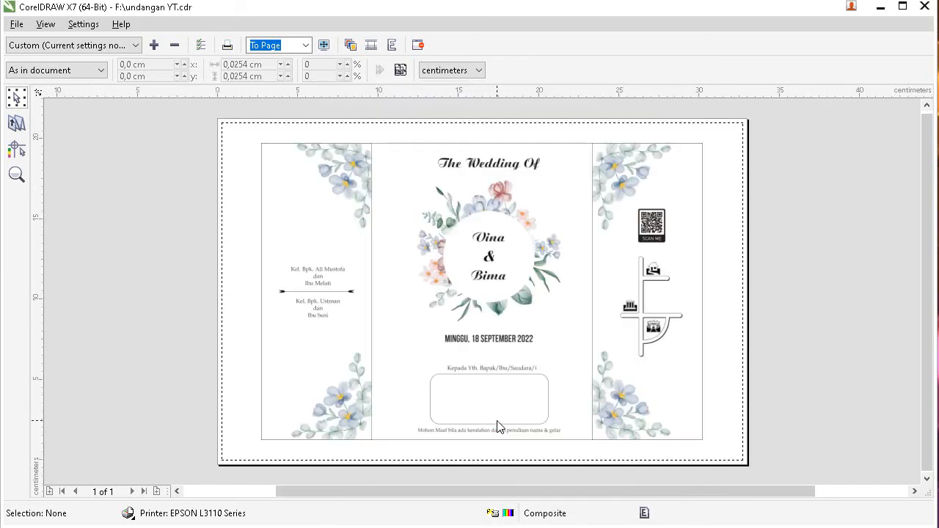